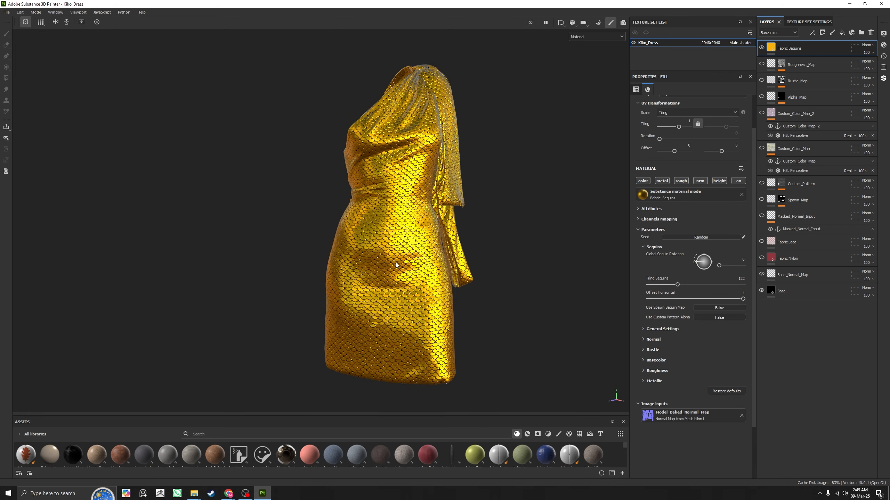
# Step: Try a horizontal sequin offset of 0 and examine the sequin rows across the dress
pyautogui.scroll(5, 386, 231)
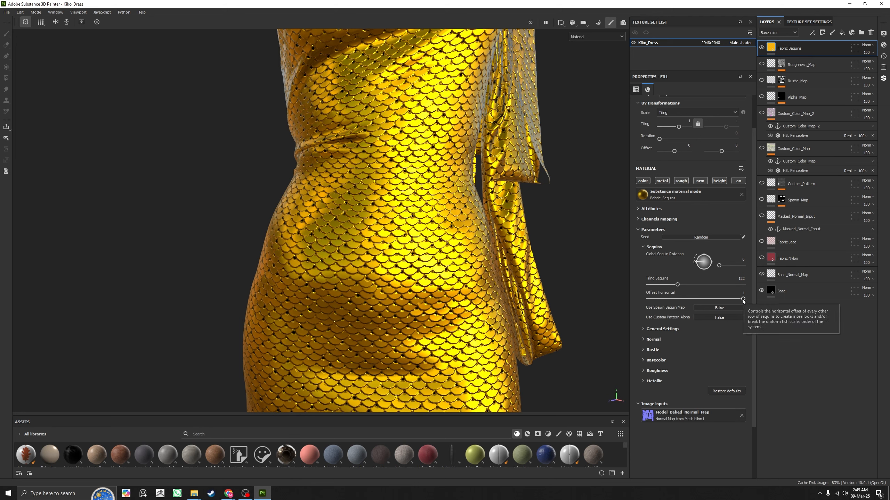
pyautogui.moveTo(744, 299); pyautogui.dragTo(607, 296)
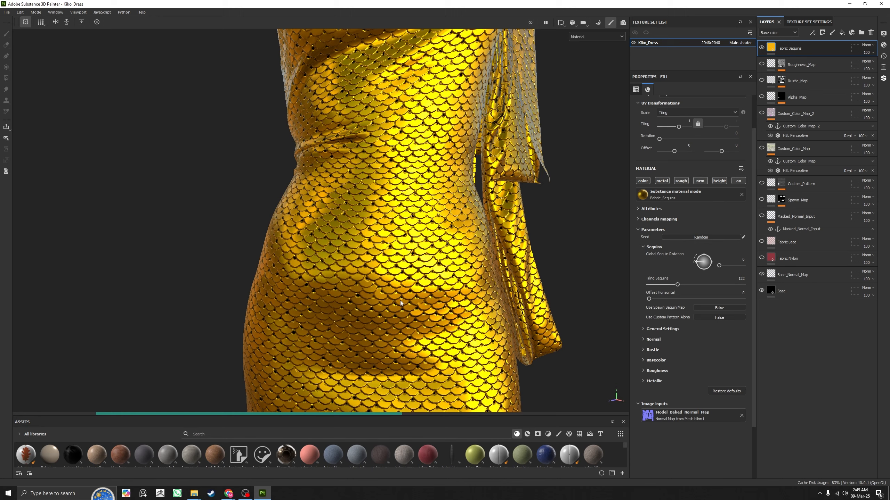
pyautogui.scroll(-5, 395, 374)
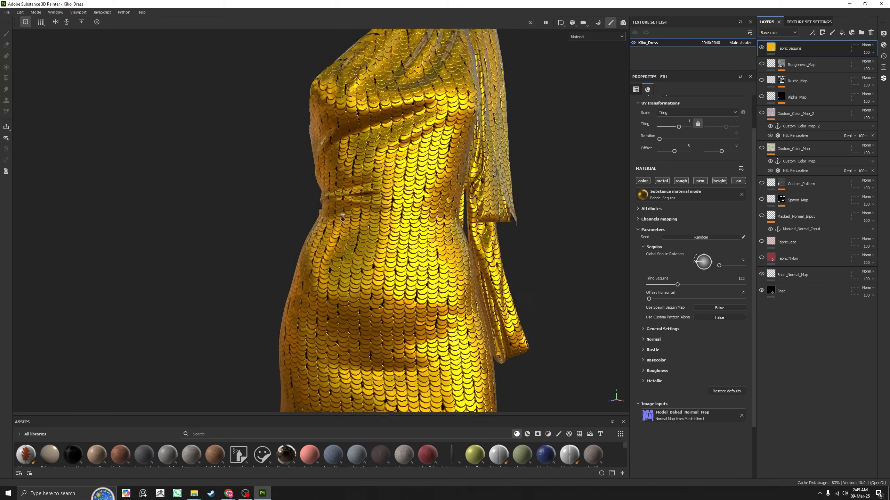
pyautogui.moveTo(438, 326); pyautogui.dragTo(415, 125, button='middle')
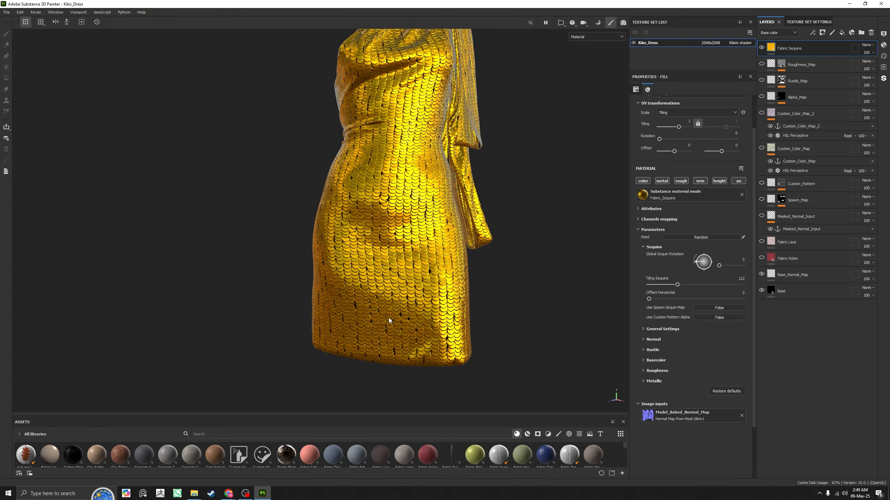
pyautogui.scroll(2, 435, 256)
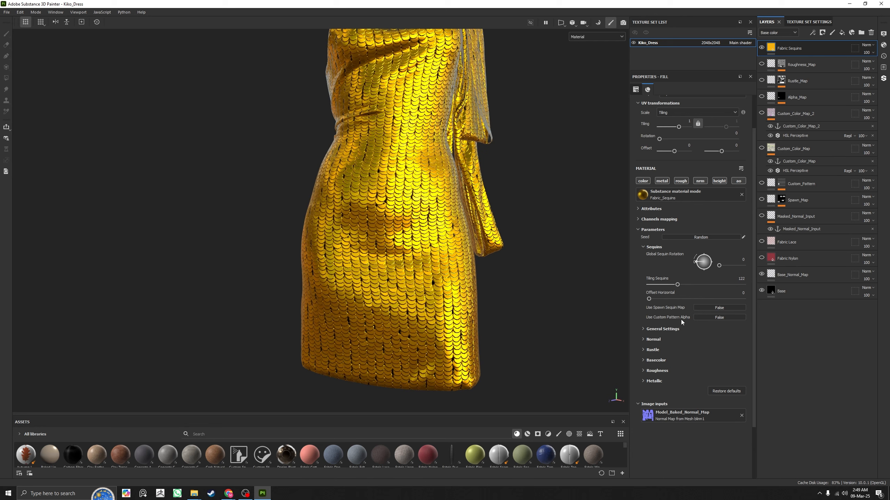
# Step: Try horizontal sequin offsets of 0.5 and 0.8, and set the offset back to 1
pyautogui.click(695, 299)
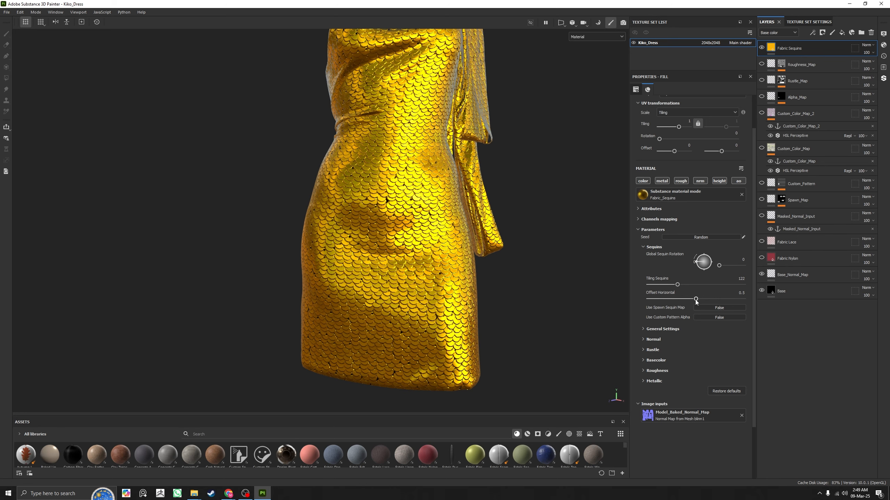
pyautogui.moveTo(695, 300); pyautogui.dragTo(724, 300)
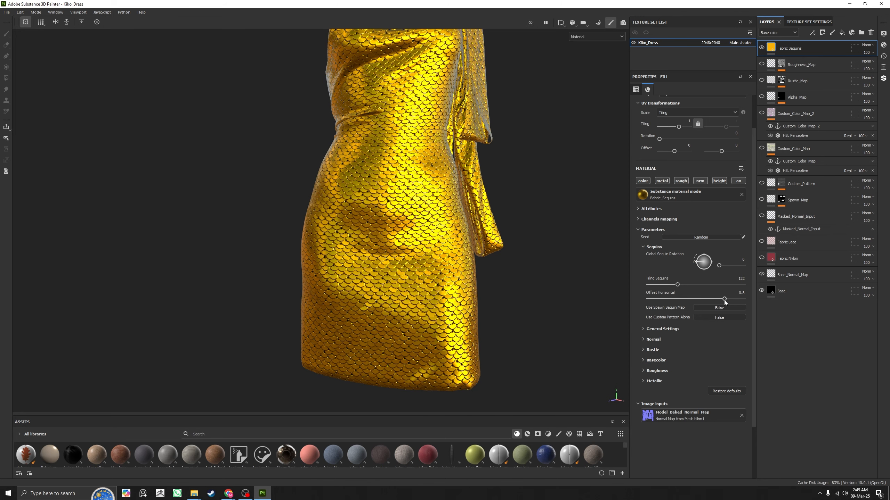
pyautogui.moveTo(725, 300); pyautogui.dragTo(770, 302)
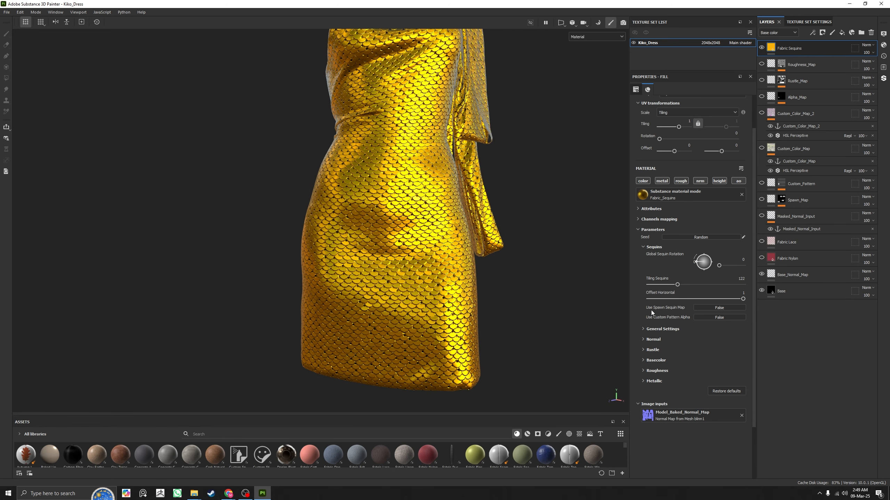
# Step: Enable Use Spawn Sequin Map and assign the Alpha_Map anchor point as the Spawn Sequin Map input
pyautogui.click(701, 309)
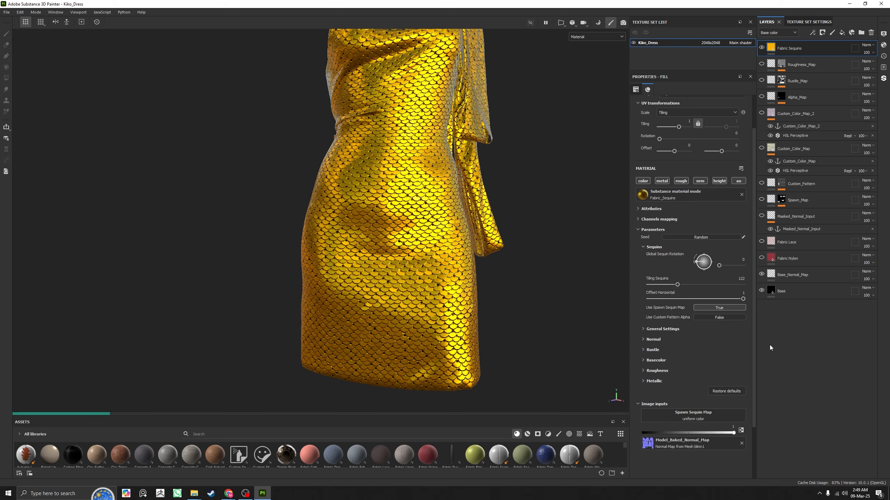
pyautogui.scroll(-3, 754, 372)
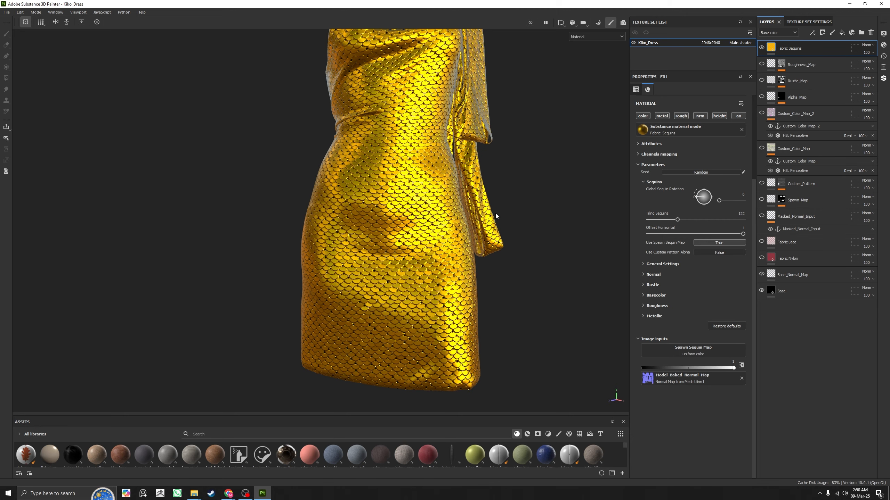
pyautogui.click(666, 348)
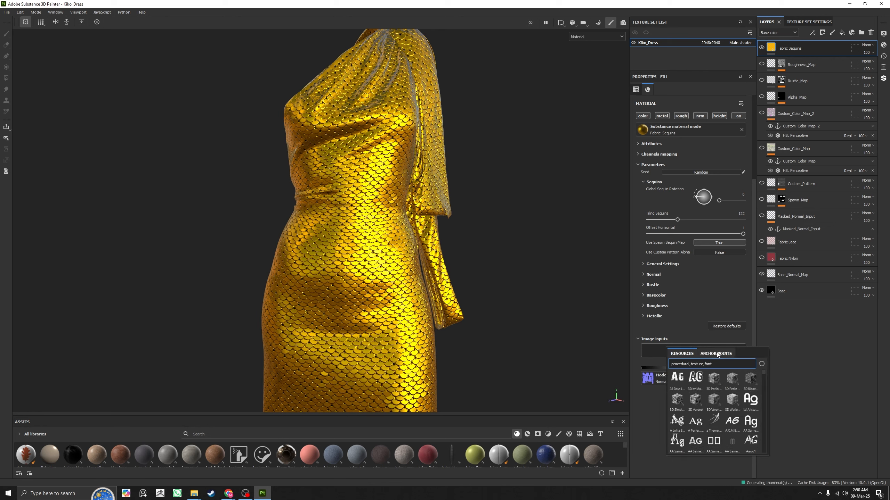
pyautogui.click(716, 353)
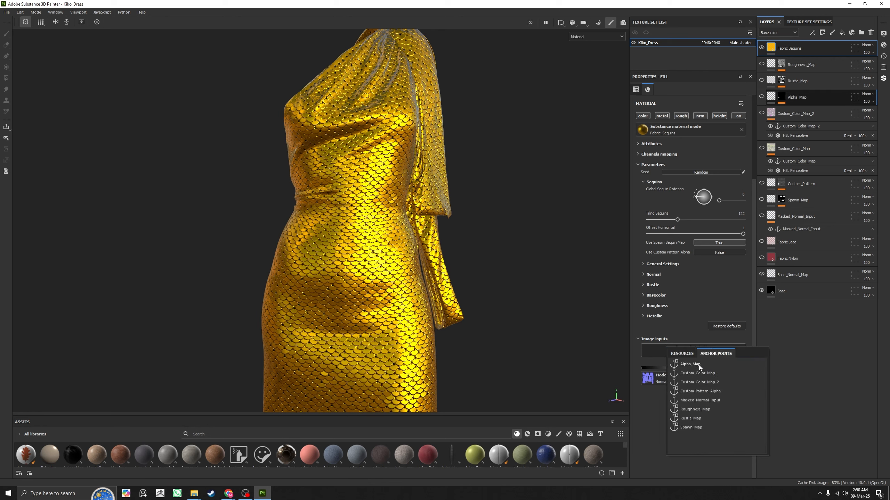
pyautogui.click(699, 367)
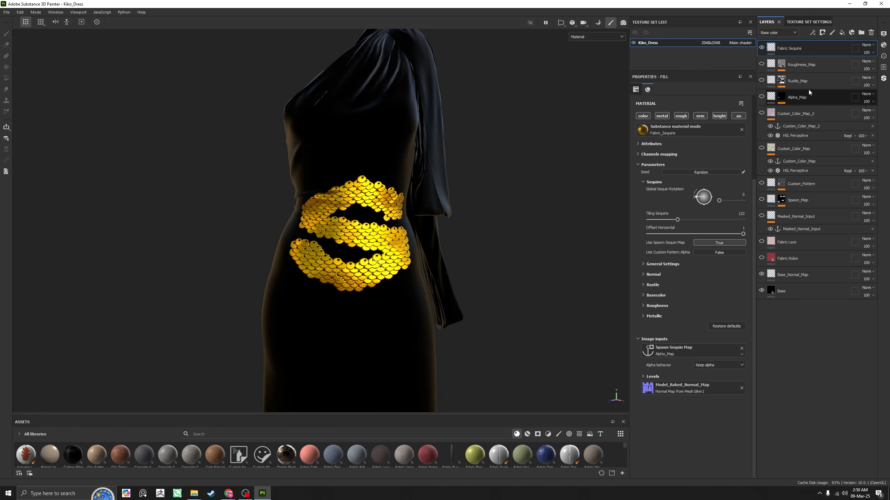
# Step: Preview the Alpha_Map mask on the dress, return to the material view and examine the sequin logo around the waist
pyautogui.keyDown('alt'); pyautogui.click(781, 97); pyautogui.keyUp('alt')
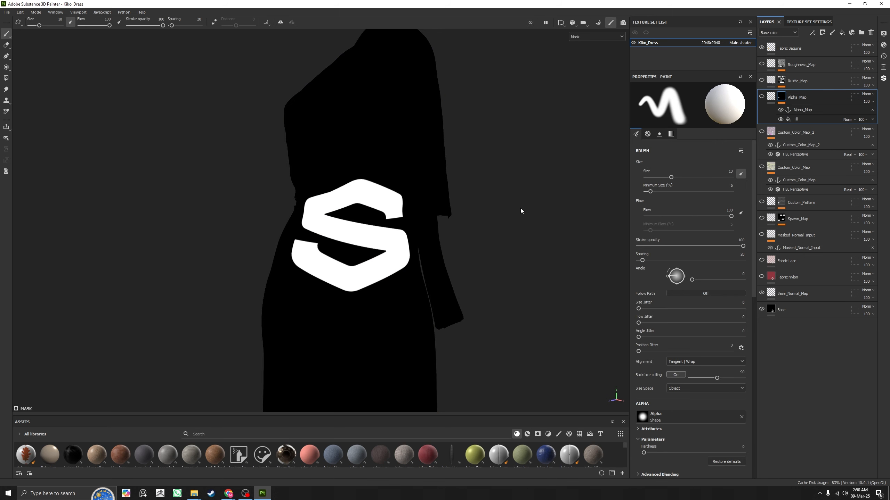
pyautogui.press('m')
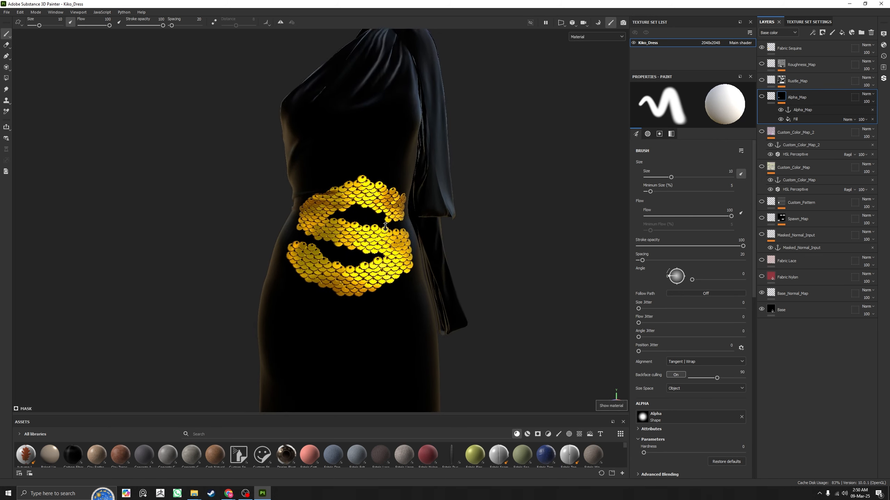
pyautogui.click(800, 52)
pyautogui.keyDown('alt'); pyautogui.moveTo(441, 241); pyautogui.dragTo(383, 222); pyautogui.keyUp('alt')
pyautogui.keyDown('alt'); pyautogui.moveTo(384, 222); pyautogui.dragTo(425, 151, button='middle'); pyautogui.keyUp('alt')
pyautogui.keyDown('alt'); pyautogui.moveTo(425, 151); pyautogui.dragTo(547, 195, button='right'); pyautogui.keyUp('alt')
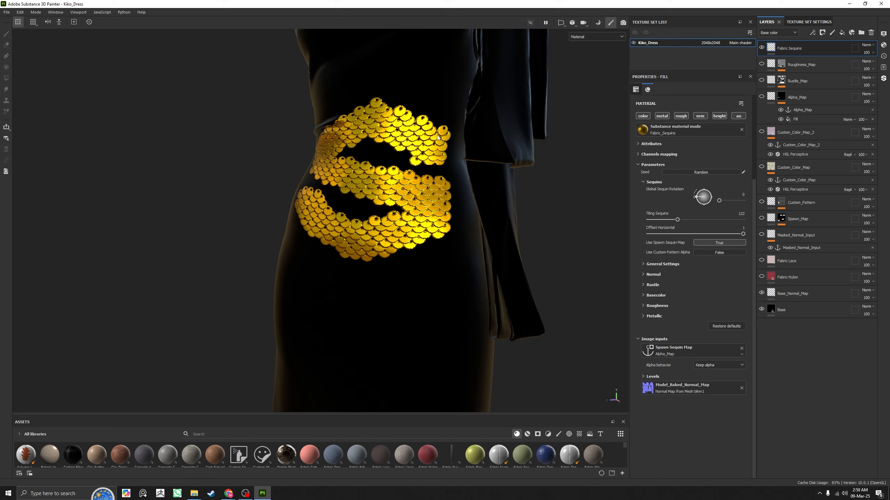
pyautogui.keyDown('alt'); pyautogui.moveTo(458, 237); pyautogui.dragTo(205, 176, button='right'); pyautogui.keyUp('alt')
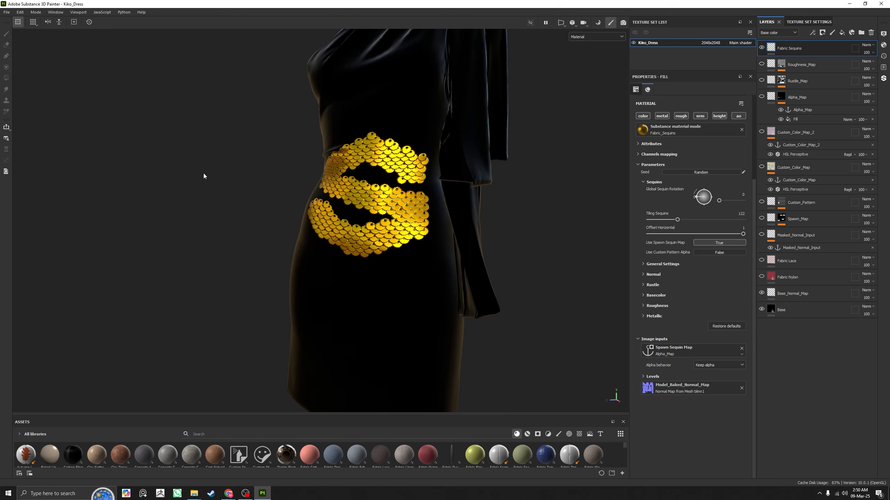
pyautogui.keyDown('alt'); pyautogui.moveTo(205, 176); pyautogui.dragTo(409, 178); pyautogui.keyUp('alt')
pyautogui.keyDown('alt'); pyautogui.moveTo(409, 178); pyautogui.dragTo(344, 180, button='right'); pyautogui.keyUp('alt')
pyautogui.keyDown('alt'); pyautogui.moveTo(345, 180); pyautogui.dragTo(455, 191); pyautogui.keyUp('alt')
# Step: Try a red base color on the Base layer and undo the change
pyautogui.click(829, 310)
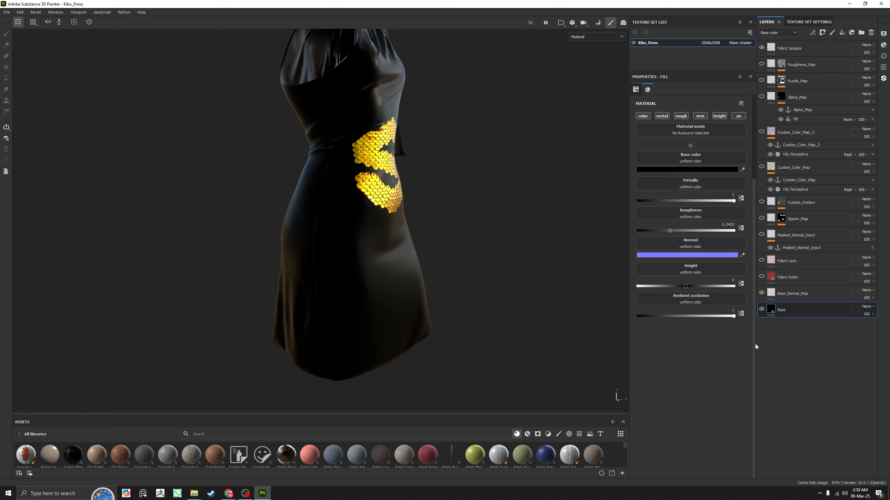
pyautogui.click(689, 169)
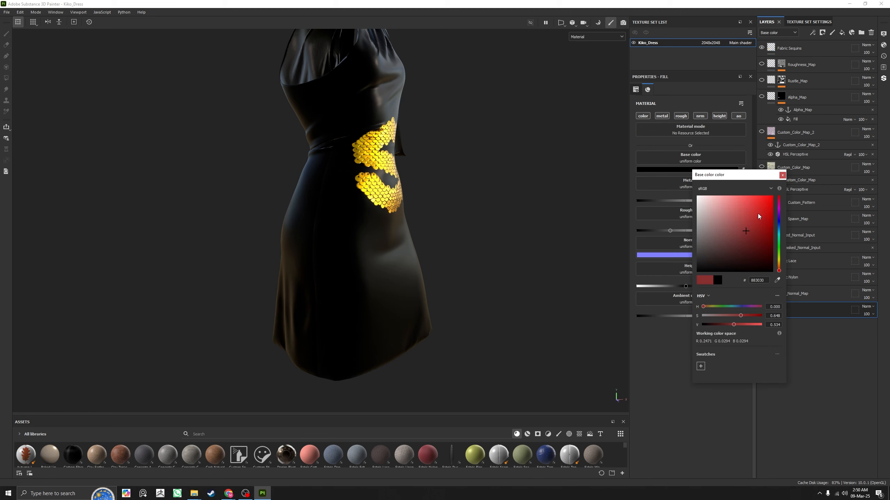
pyautogui.moveTo(758, 213); pyautogui.dragTo(735, 212)
pyautogui.hotkey('ctrl', 'z')
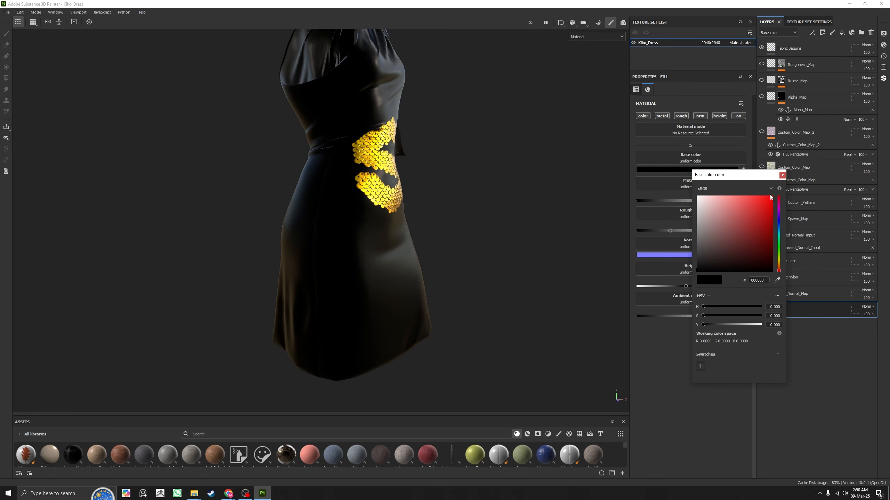
pyautogui.click(782, 175)
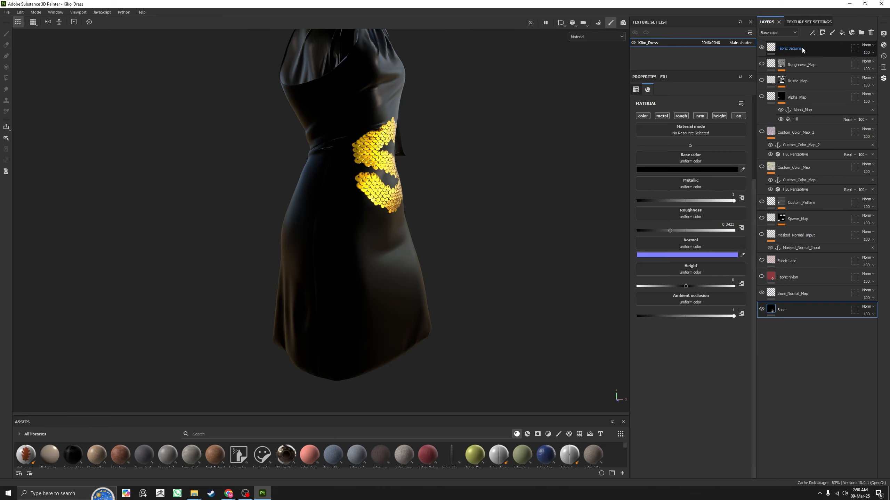
# Step: Turn off Use Spawn Sequin Map and enable Use Custom Pattern Alpha on the Fabric Sequins layer
pyautogui.click(802, 48)
pyautogui.keyDown('alt'); pyautogui.moveTo(452, 153); pyautogui.dragTo(447, 260, button='right'); pyautogui.keyUp('alt')
pyautogui.keyDown('alt'); pyautogui.moveTo(447, 260); pyautogui.dragTo(388, 251); pyautogui.keyUp('alt')
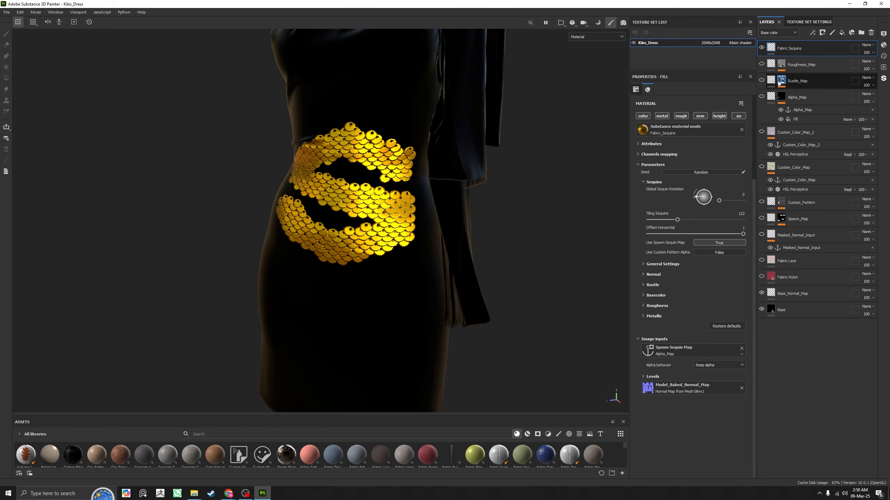
pyautogui.keyDown('alt'); pyautogui.moveTo(409, 172); pyautogui.dragTo(397, 258, button='right'); pyautogui.keyUp('alt')
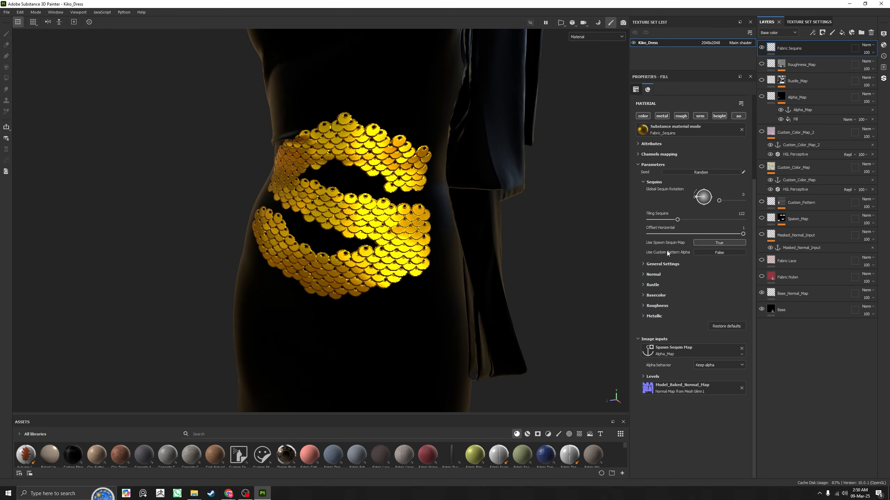
pyautogui.click(720, 244)
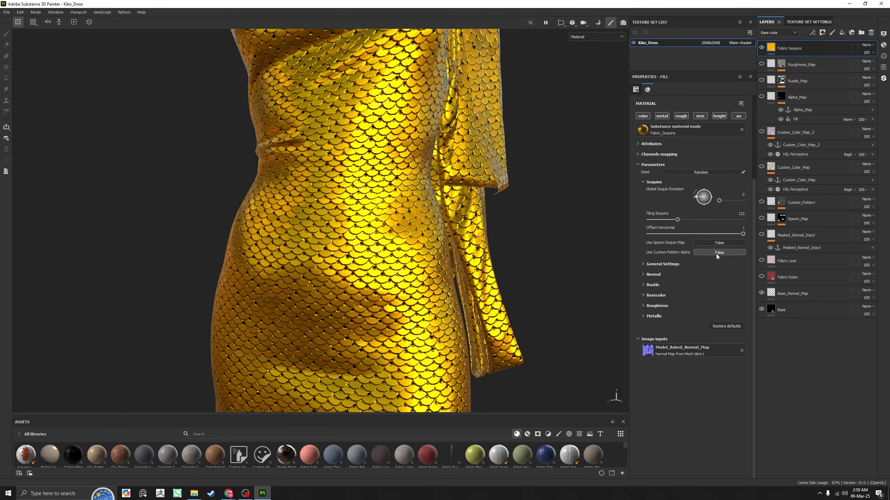
pyautogui.click(716, 253)
# Step: Assign the Custom_Pattern_Alpha anchor point as the Custom Pattern Alpha image input of Fabric Sequins
pyautogui.keyDown('alt'); pyautogui.moveTo(465, 285); pyautogui.dragTo(211, 178, button='right'); pyautogui.keyUp('alt')
pyautogui.keyDown('alt'); pyautogui.moveTo(211, 179); pyautogui.dragTo(421, 242); pyautogui.keyUp('alt')
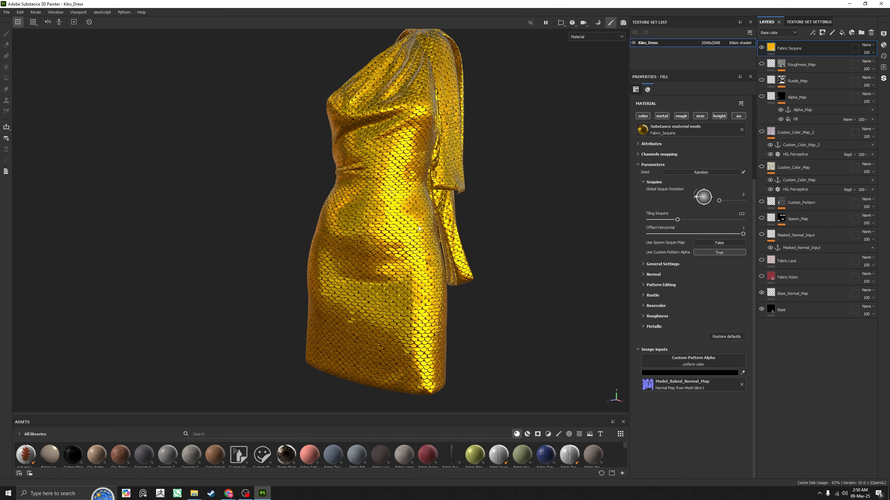
pyautogui.keyDown('alt'); pyautogui.moveTo(420, 228); pyautogui.dragTo(393, 257); pyautogui.keyUp('alt')
pyautogui.keyDown('alt'); pyautogui.moveTo(384, 247); pyautogui.dragTo(411, 257, button='right'); pyautogui.keyUp('alt')
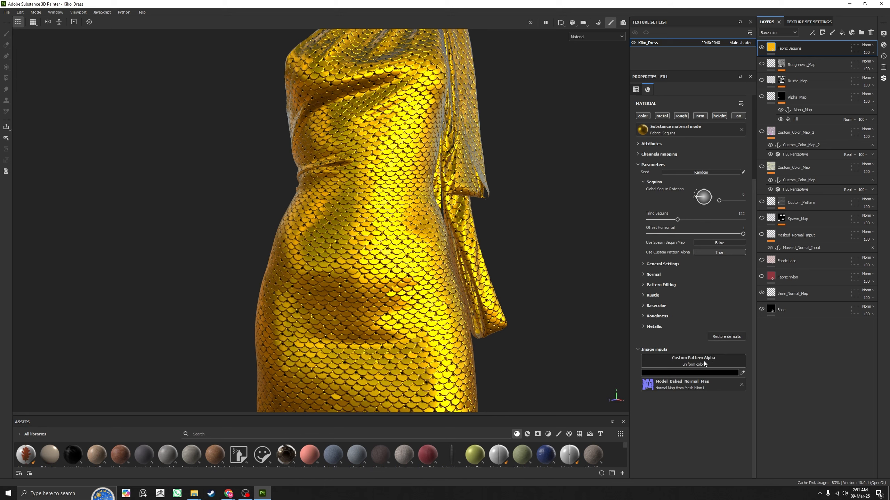
pyautogui.click(672, 361)
pyautogui.click(722, 367)
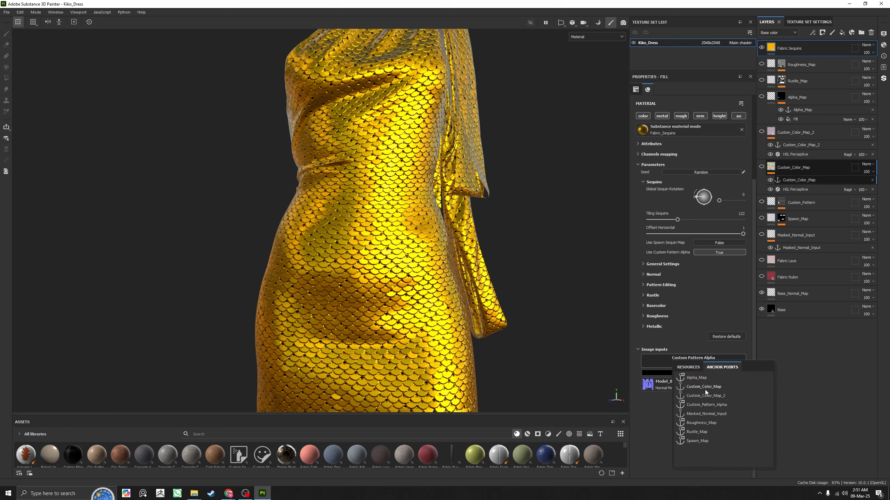
pyautogui.click(709, 407)
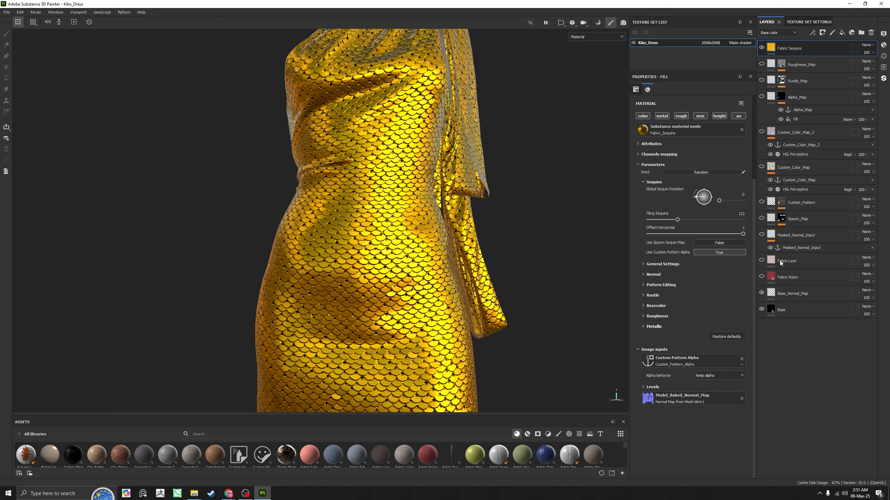
# Step: Preview the Custom_Pattern layer's mask over the whole dress and return to the material view
pyautogui.keyDown('alt'); pyautogui.click(781, 203); pyautogui.keyUp('alt')
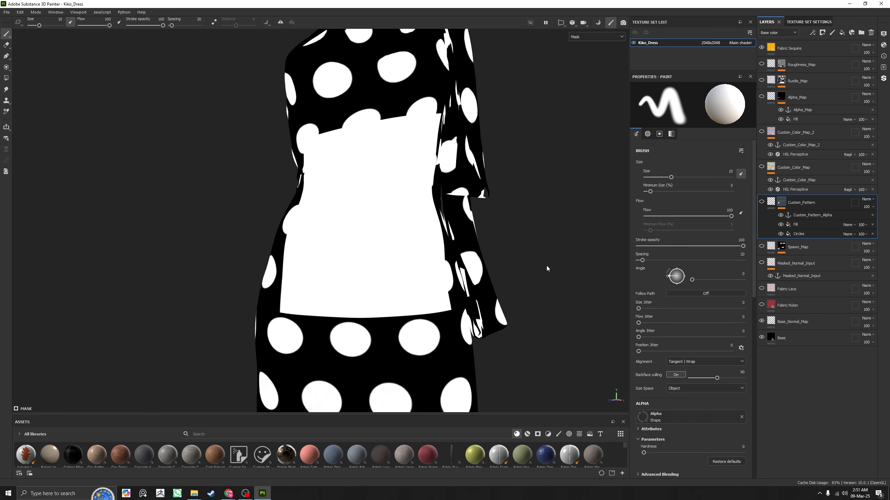
pyautogui.keyDown('alt'); pyautogui.moveTo(548, 268); pyautogui.dragTo(403, 232, button='right'); pyautogui.keyUp('alt')
pyautogui.moveTo(403, 231)
pyautogui.keyDown('alt'); pyautogui.mouseDown()
pyautogui.moveTo(373, 224)
pyautogui.moveTo(397, 225)
pyautogui.mouseUp(); pyautogui.keyUp('alt')
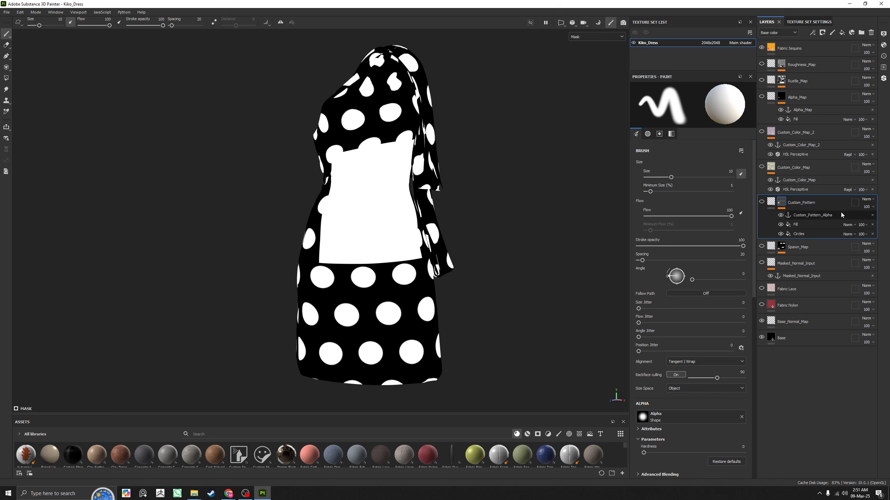
pyautogui.keyDown('alt'); pyautogui.click(782, 202); pyautogui.keyUp('alt')
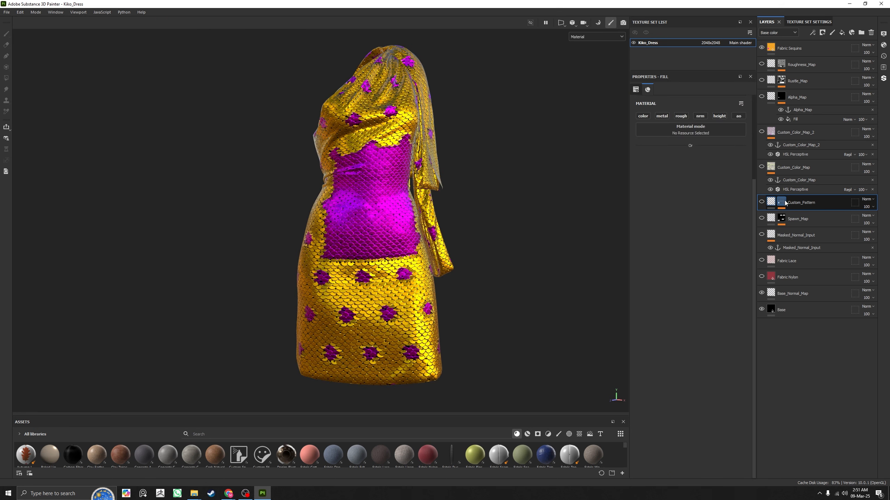
pyautogui.click(782, 201)
pyautogui.click(771, 202)
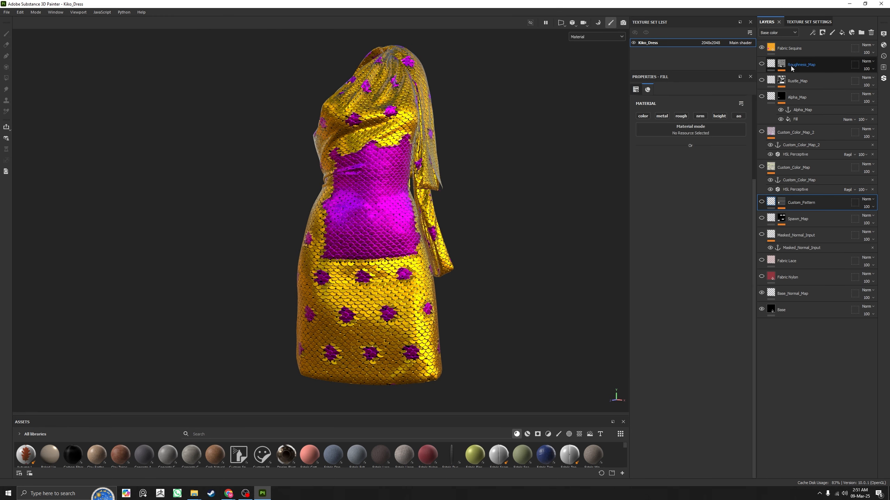
# Step: Reselect the Fabric Sequins layer and examine the two-color sequin pattern on the waist and skirt up close
pyautogui.click(782, 49)
pyautogui.scroll(5, 480, 309)
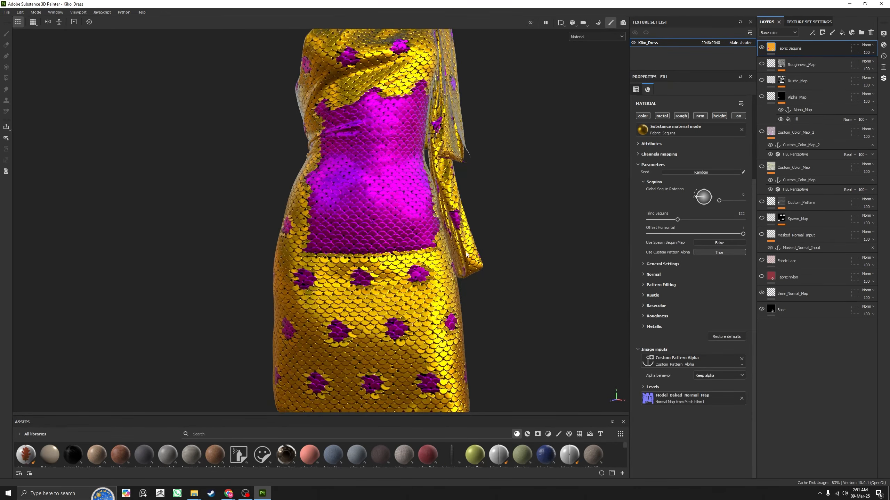
pyautogui.scroll(3, 445, 219)
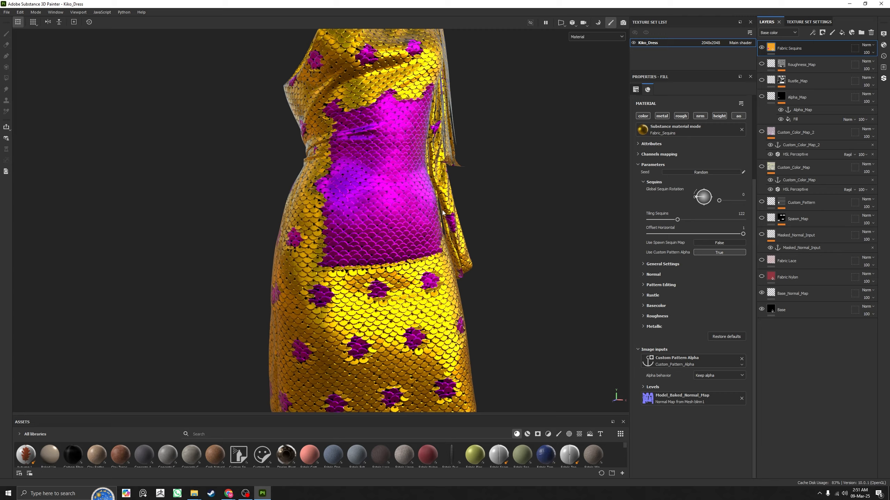
pyautogui.keyDown('alt'); pyautogui.moveTo(430, 247); pyautogui.dragTo(417, 174, button='middle'); pyautogui.keyUp('alt')
pyautogui.keyDown('alt'); pyautogui.moveTo(417, 174); pyautogui.dragTo(498, 281, button='right'); pyautogui.keyUp('alt')
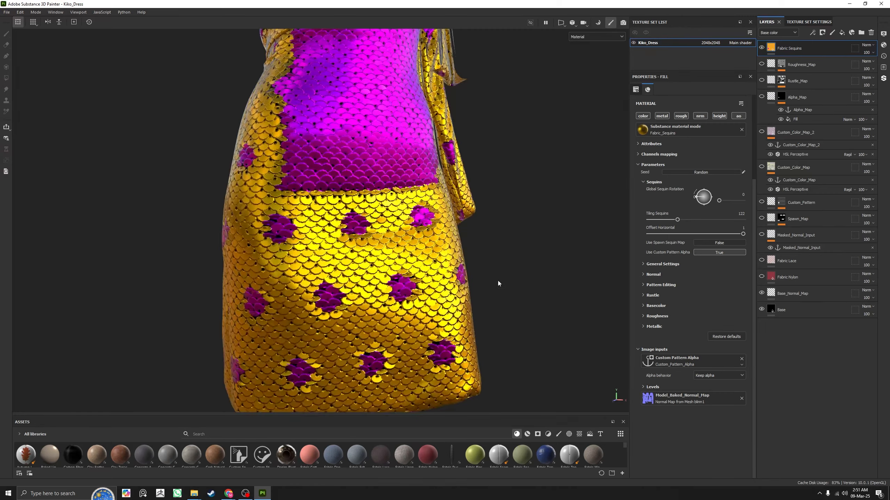
# Step: Examine the custom two-color sequin pattern across the bodice, waist and hips from several angles
pyautogui.keyDown('alt'); pyautogui.moveTo(364, 42); pyautogui.dragTo(381, 123, button='middle'); pyautogui.keyUp('alt')
pyautogui.keyDown('alt'); pyautogui.moveTo(380, 123); pyautogui.dragTo(435, 233, button='right'); pyautogui.keyUp('alt')
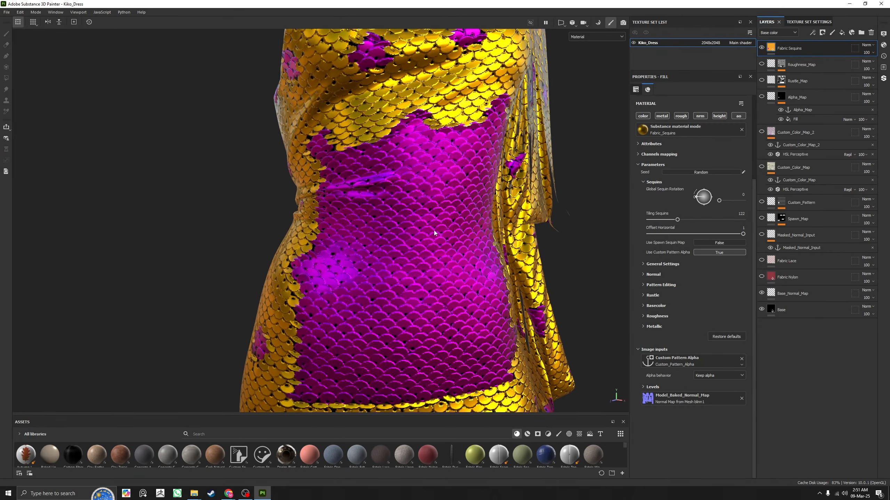
pyautogui.keyDown('alt'); pyautogui.moveTo(440, 225); pyautogui.dragTo(417, 221); pyautogui.keyUp('alt')
pyautogui.keyDown('alt'); pyautogui.moveTo(463, 59); pyautogui.dragTo(415, 128, button='middle'); pyautogui.keyUp('alt')
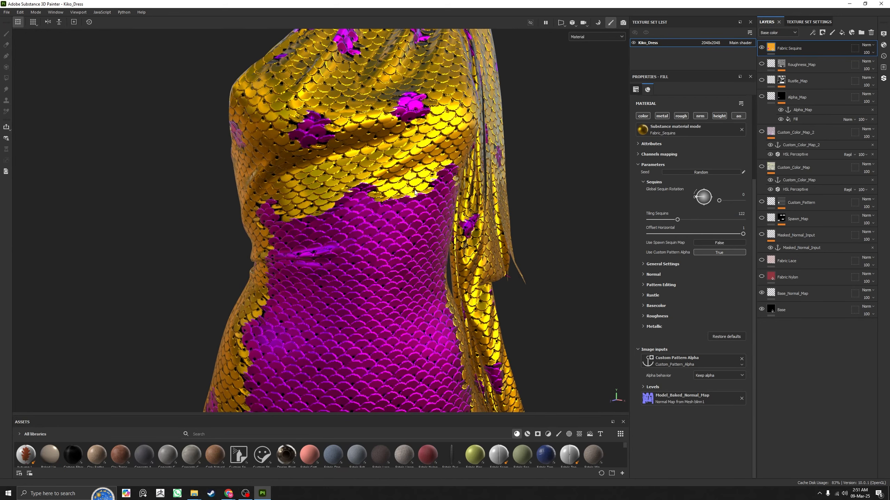
pyautogui.keyDown('alt'); pyautogui.moveTo(364, 253); pyautogui.dragTo(396, 132, button='middle'); pyautogui.keyUp('alt')
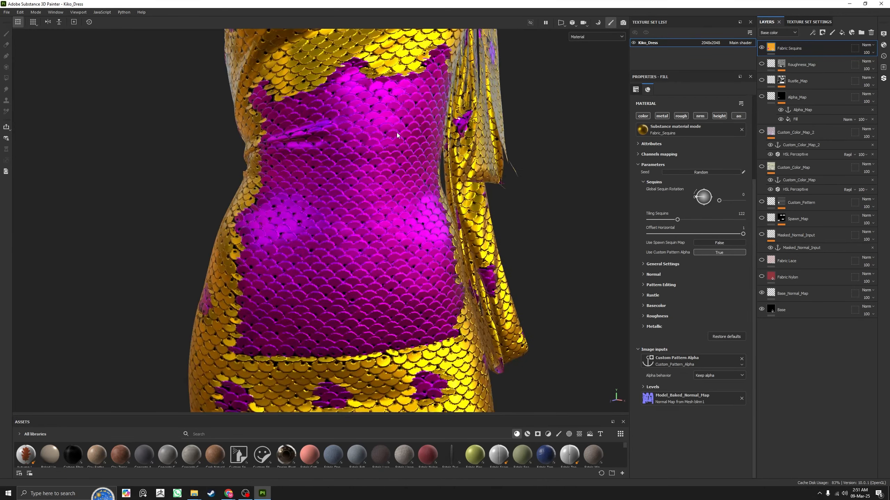
pyautogui.keyDown('alt'); pyautogui.moveTo(396, 132); pyautogui.dragTo(371, 119, button='right'); pyautogui.keyUp('alt')
pyautogui.keyDown('alt'); pyautogui.moveTo(420, 210); pyautogui.dragTo(491, 239); pyautogui.keyUp('alt')
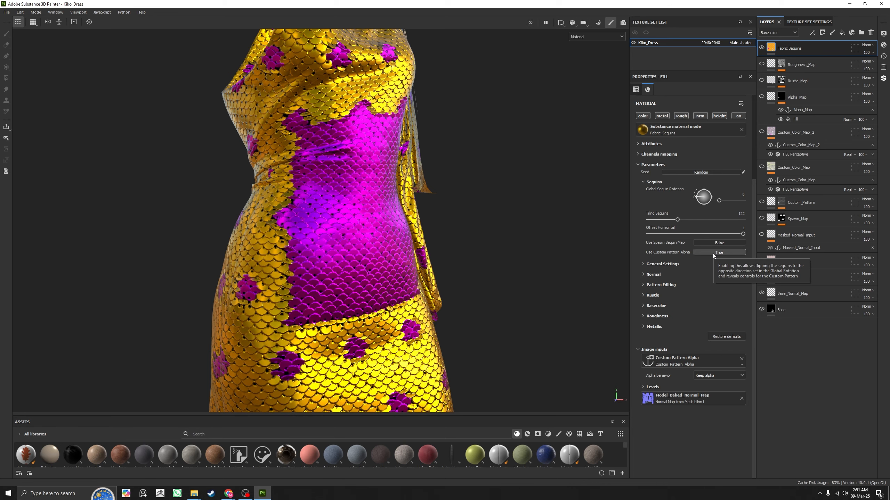
# Step: Compare the dress with Use Custom Pattern Alpha off and on, and review the Pattern Editing parameters
pyautogui.click(712, 252)
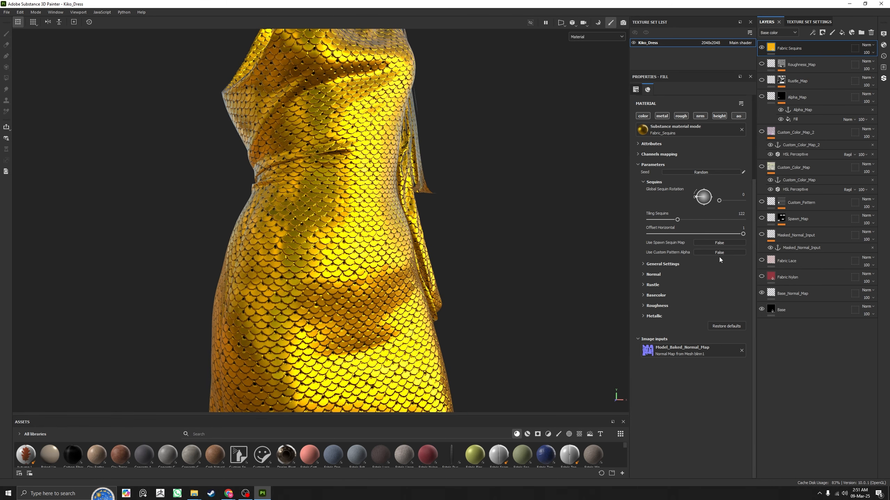
pyautogui.click(714, 253)
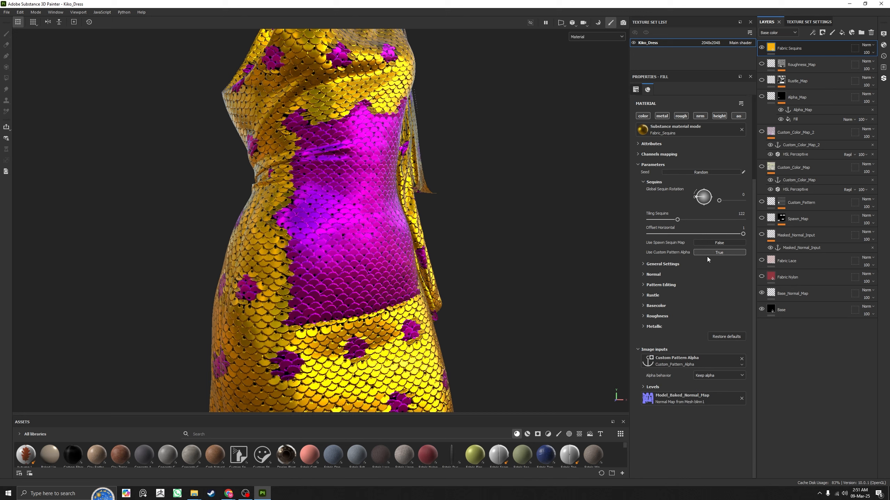
pyautogui.click(643, 285)
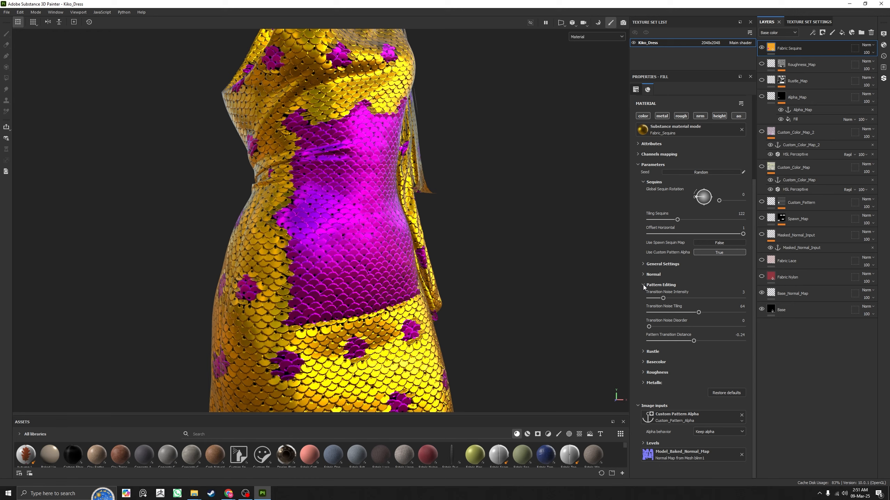
pyautogui.click(643, 286)
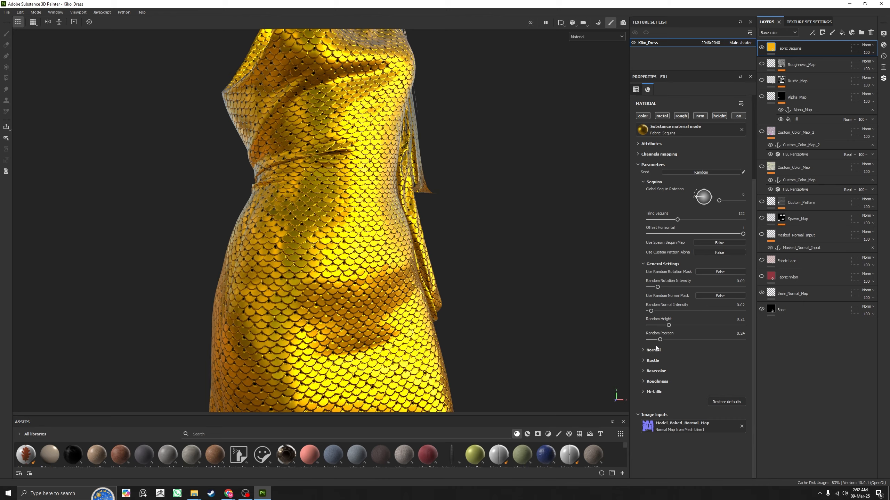
# Step: Set Random Rotation Intensity, Random Normal Intensity, Random Height and Random Position of the Fabric Sequins to 0
pyautogui.keyDown('alt'); pyautogui.moveTo(497, 252); pyautogui.dragTo(435, 244); pyautogui.keyUp('alt')
pyautogui.keyDown('alt'); pyautogui.moveTo(473, 242); pyautogui.dragTo(449, 242, button='right'); pyautogui.keyUp('alt')
pyautogui.keyDown('alt'); pyautogui.moveTo(448, 242); pyautogui.dragTo(424, 211, button='middle'); pyautogui.keyUp('alt')
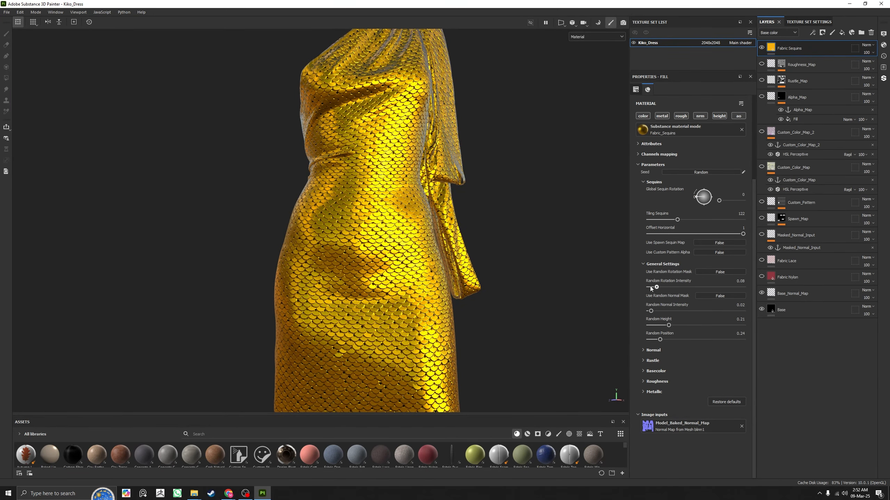
pyautogui.moveTo(650, 286); pyautogui.dragTo(641, 339)
# Step: Examine the uniform sequin layout on the dress from the front, sides and back
pyautogui.keyDown('alt'); pyautogui.moveTo(421, 269); pyautogui.dragTo(232, 226, button='right'); pyautogui.keyUp('alt')
pyautogui.keyDown('alt'); pyautogui.moveTo(372, 245); pyautogui.dragTo(431, 246); pyautogui.keyUp('alt')
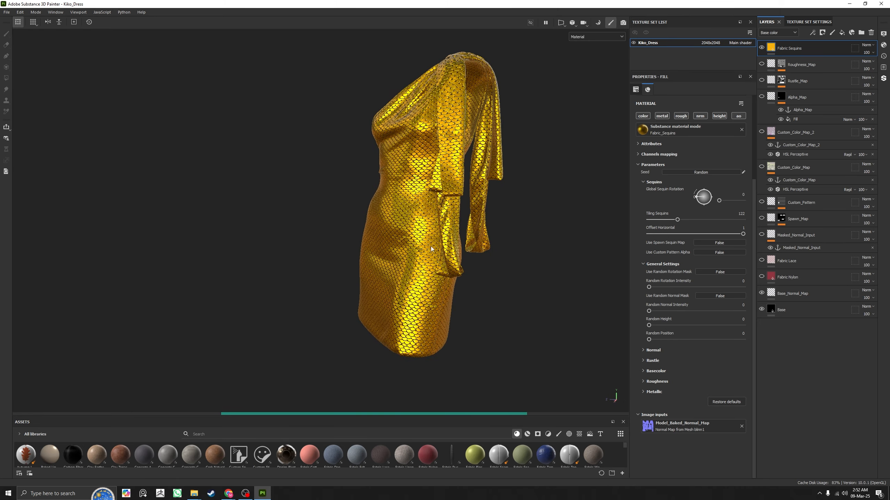
pyautogui.keyDown('alt'); pyautogui.moveTo(483, 245); pyautogui.dragTo(422, 249, button='middle'); pyautogui.keyUp('alt')
pyautogui.keyDown('alt'); pyautogui.moveTo(421, 248); pyautogui.dragTo(249, 250); pyautogui.keyUp('alt')
pyautogui.keyDown('alt'); pyautogui.moveTo(413, 266); pyautogui.dragTo(532, 357, button='right'); pyautogui.keyUp('alt')
pyautogui.keyDown('alt'); pyautogui.moveTo(561, 292); pyautogui.dragTo(491, 299, button='middle'); pyautogui.keyUp('alt')
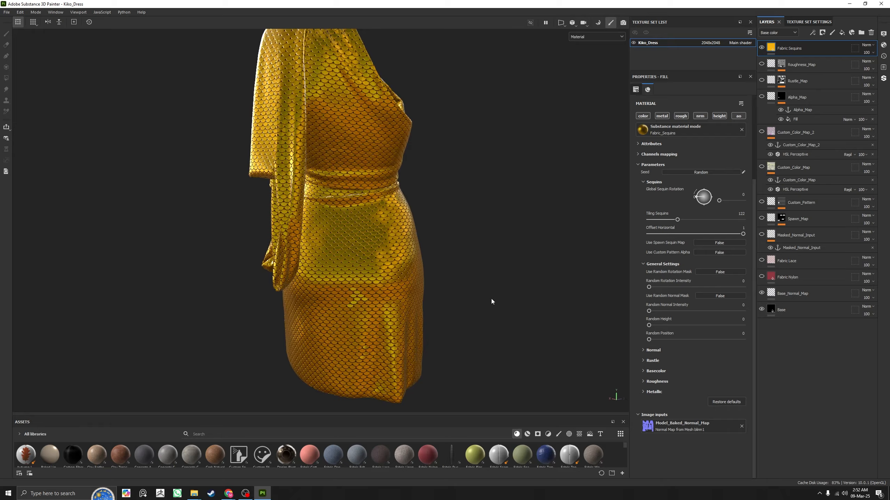
pyautogui.keyDown('alt'); pyautogui.moveTo(491, 301); pyautogui.dragTo(451, 266); pyautogui.keyUp('alt')
pyautogui.keyDown('alt'); pyautogui.moveTo(451, 266); pyautogui.dragTo(525, 238, button='right'); pyautogui.keyUp('alt')
pyautogui.keyDown('alt'); pyautogui.moveTo(525, 238); pyautogui.dragTo(498, 236); pyautogui.keyUp('alt')
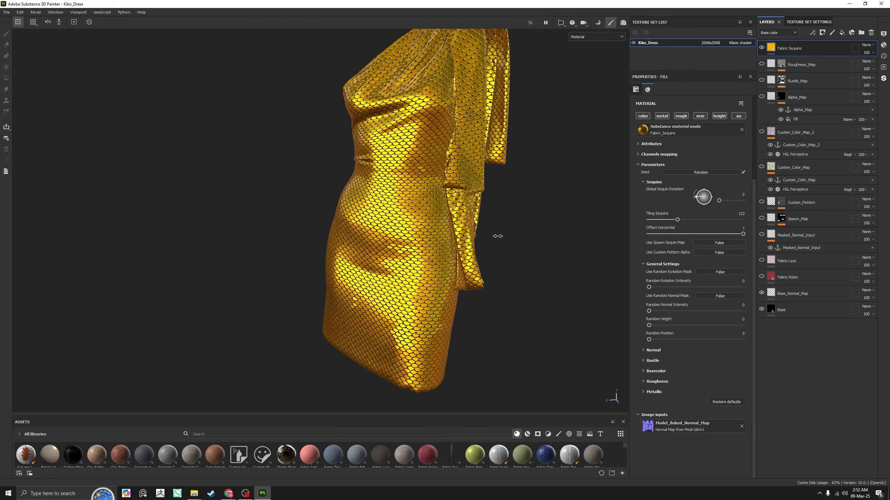
pyautogui.keyDown('shift'); pyautogui.moveTo(498, 237); pyautogui.dragTo(442, 241, button='right'); pyautogui.keyUp('shift')
# Step: Undo the zeroing of the four random values in the General Settings
pyautogui.hotkey('ctrl', 'z')
pyautogui.hotkey('ctrl', 'z')
pyautogui.hotkey('ctrl', 'z')
pyautogui.hotkey('ctrl', 'z')
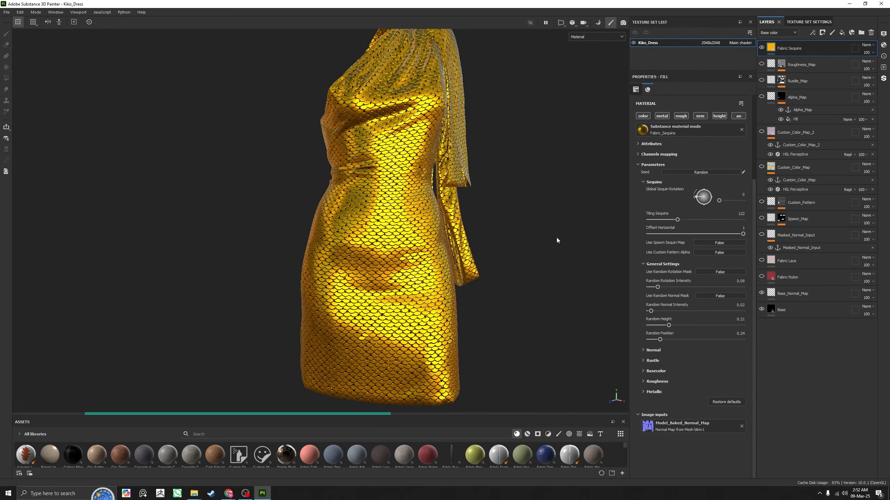
# Step: Set Random Rotation Intensity to 0.44 and check the randomly rotated sequins on the waist up close
pyautogui.scroll(2, 506, 226)
pyautogui.keyDown('alt'); pyautogui.moveTo(557, 250); pyautogui.dragTo(495, 249); pyautogui.keyUp('alt')
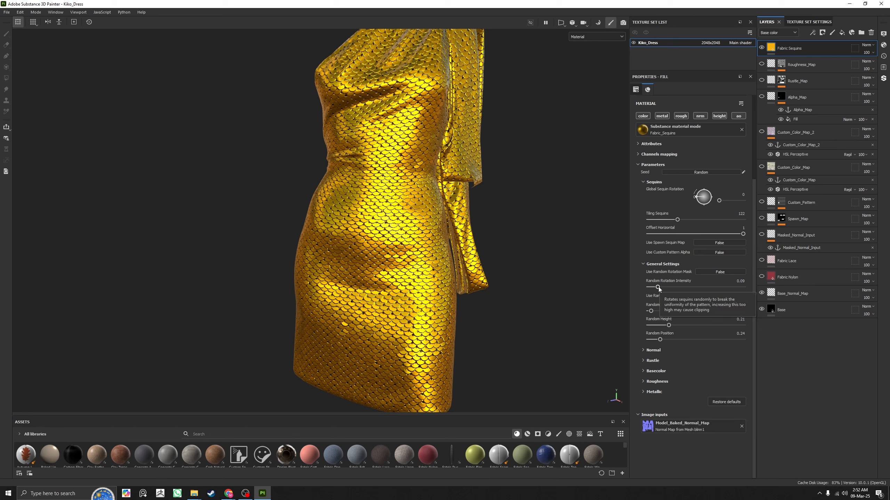
pyautogui.moveTo(659, 287); pyautogui.dragTo(690, 289)
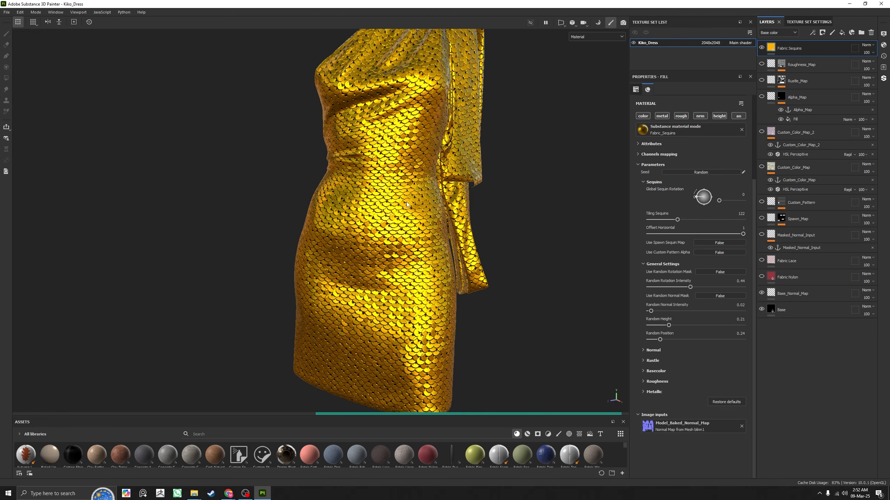
pyautogui.scroll(2, 546, 377)
pyautogui.scroll(2, 546, 380)
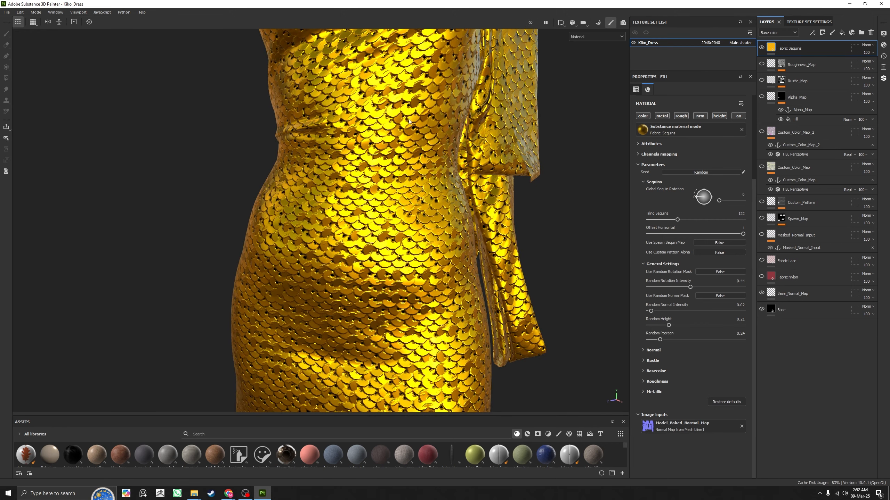
pyautogui.scroll(-4, 520, 269)
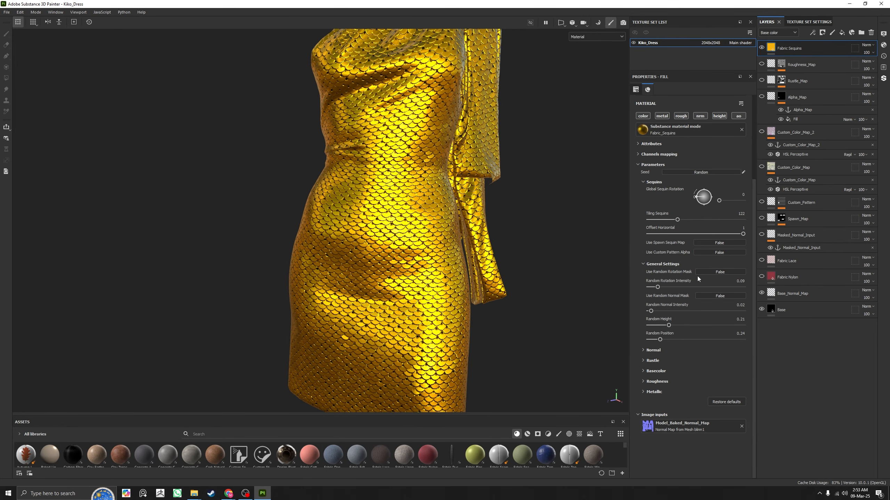
# Step: Enable Use Random Rotation Mask and assign the Alpha_Map anchor point as the Random Rotation Mask input
pyautogui.click(710, 272)
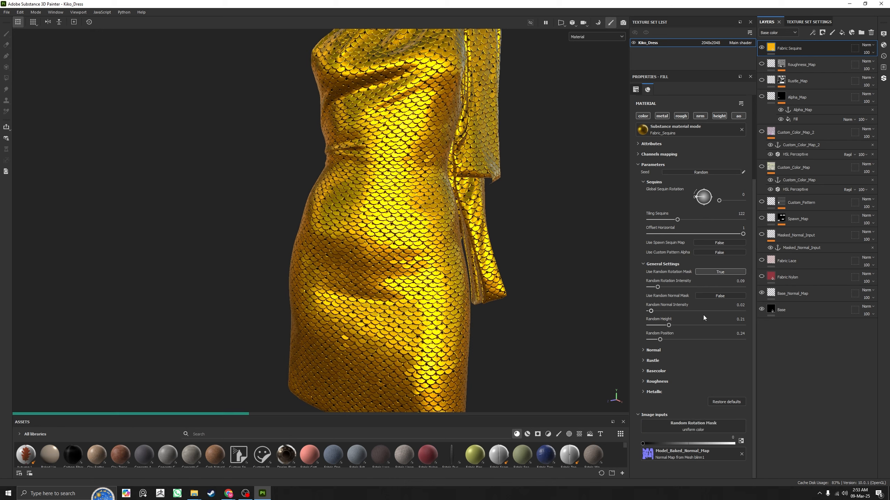
pyautogui.click(697, 426)
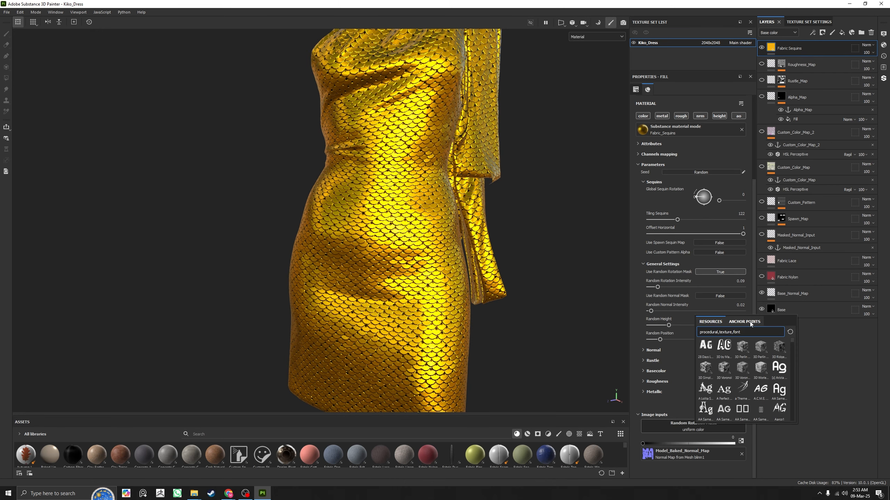
pyautogui.click(806, 399)
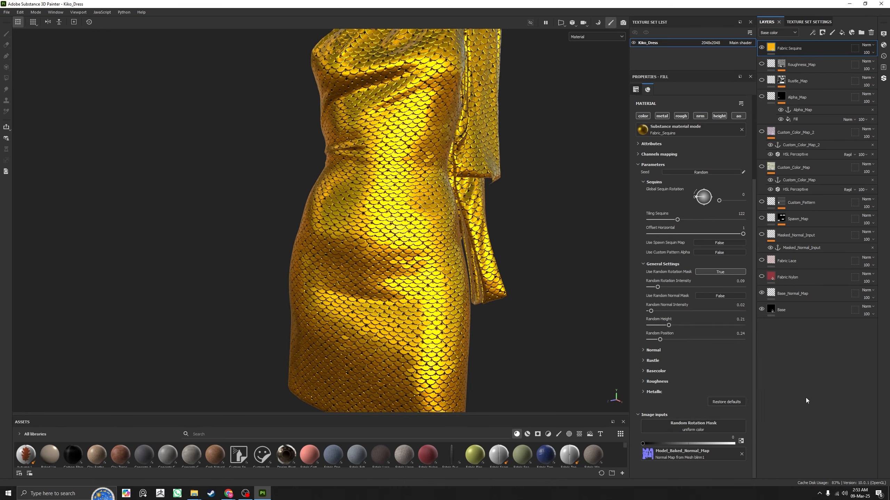
pyautogui.click(695, 422)
pyautogui.click(738, 323)
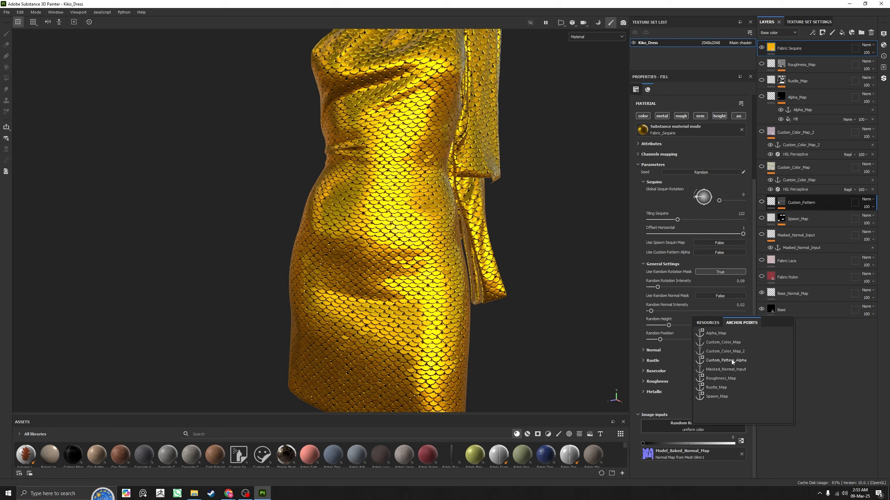
pyautogui.click(725, 335)
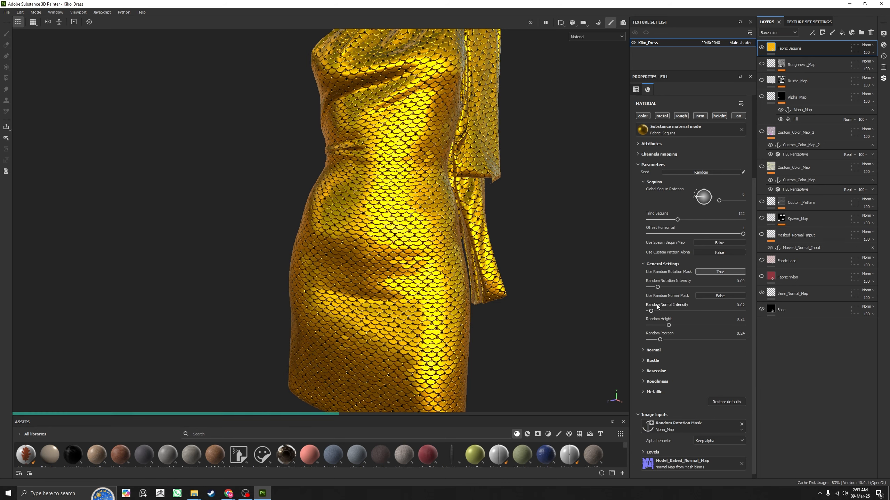
# Step: Raise Random Rotation Intensity to 1 and check the masked sequin rotation at the waist
pyautogui.moveTo(664, 286); pyautogui.dragTo(744, 286)
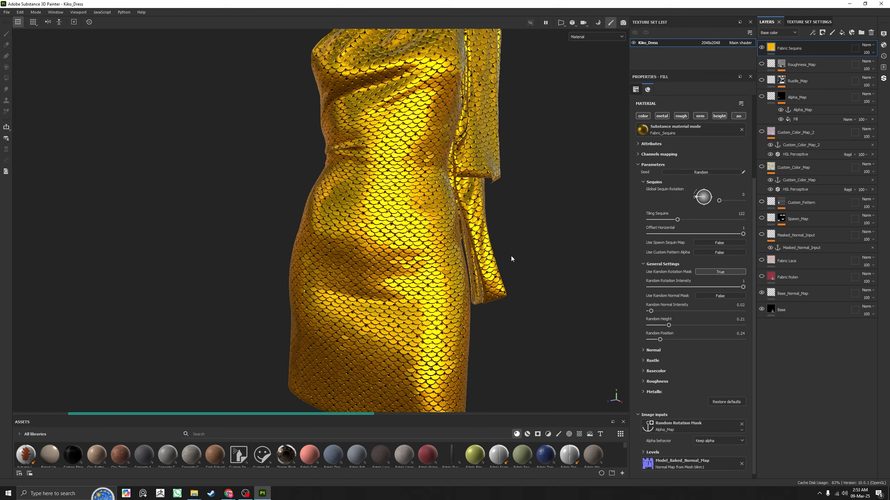
pyautogui.scroll(2, 441, 182)
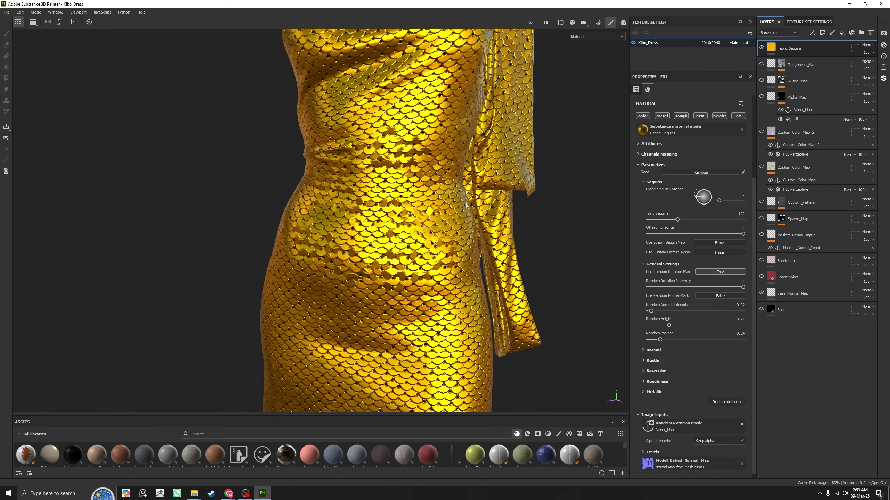
# Step: Preview the masks of the Rustle_Map and Alpha_Map layers on the dress
pyautogui.click(783, 64)
pyautogui.click(771, 127)
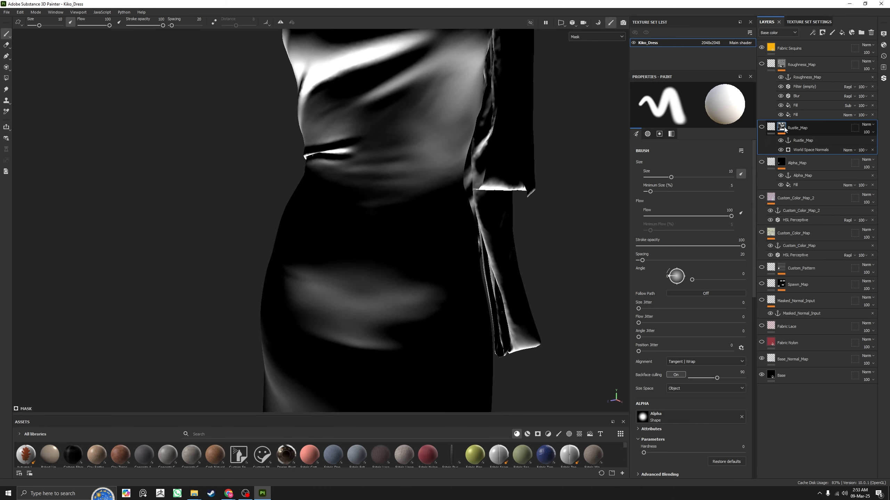
pyautogui.click(773, 125)
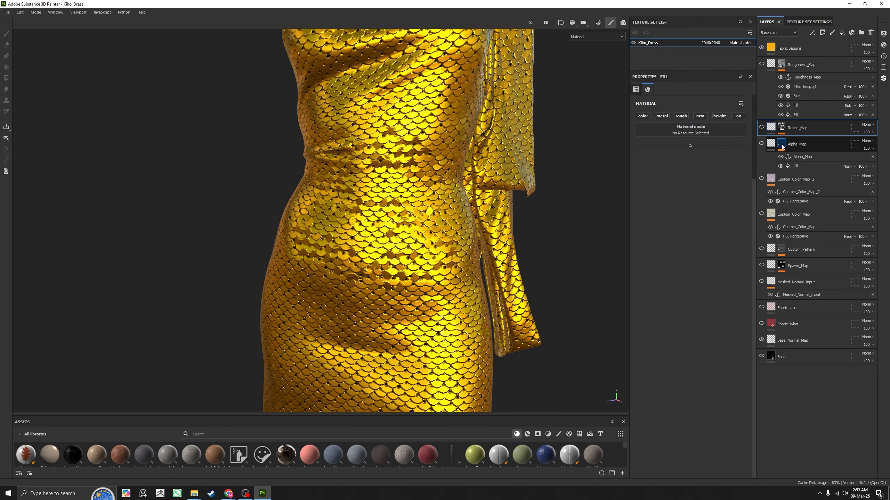
pyautogui.keyDown('alt'); pyautogui.click(782, 143); pyautogui.keyUp('alt')
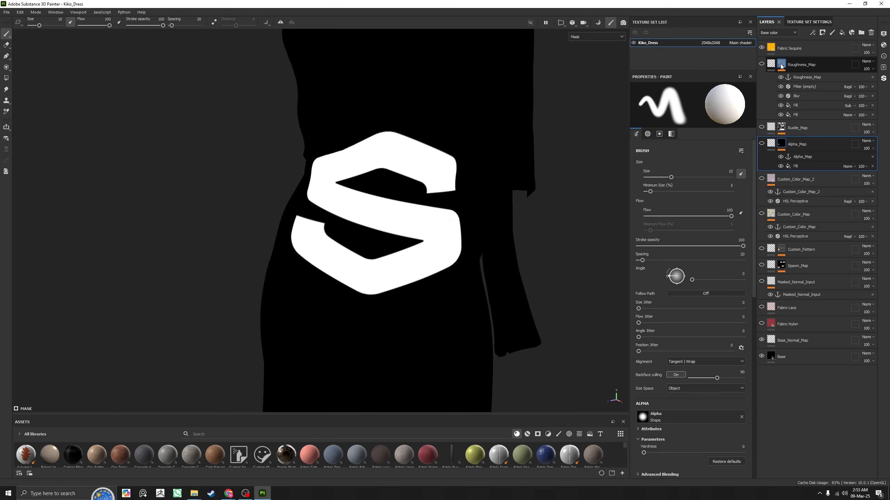
# Step: On the Fabric Sequins layer, restore Random Rotation Intensity to 0.09 and turn off Use Random Rotation Mask
pyautogui.click(789, 48)
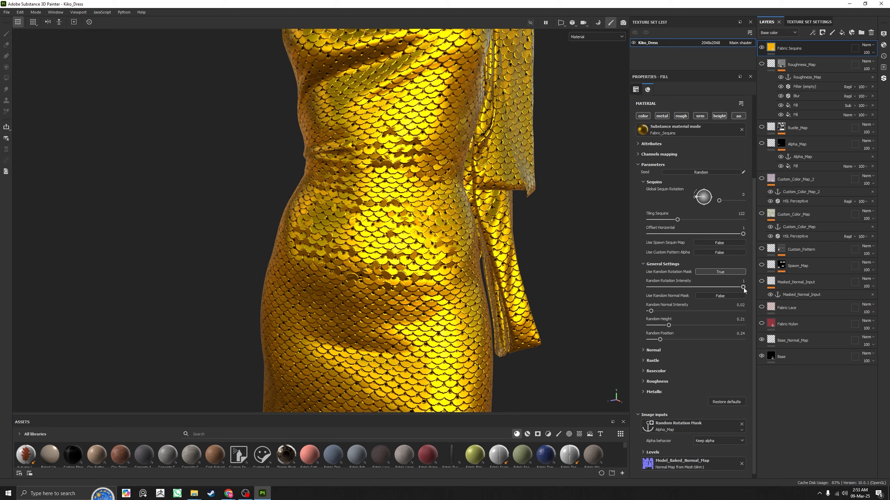
pyautogui.moveTo(743, 287); pyautogui.dragTo(710, 287)
pyautogui.moveTo(711, 287); pyautogui.dragTo(658, 290)
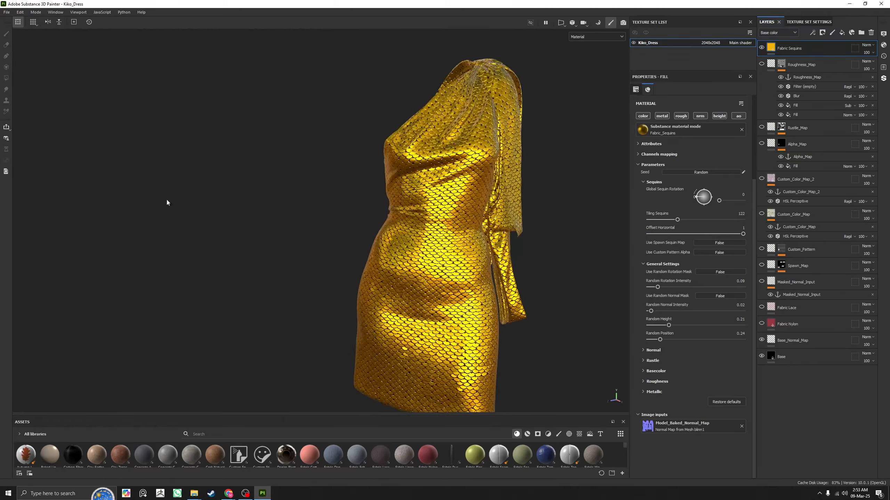
# Step: Frame the dress and switch the viewport display to the Normal channel
pyautogui.keyDown('alt'); pyautogui.moveTo(482, 268); pyautogui.dragTo(426, 220, button='middle'); pyautogui.keyUp('alt')
pyautogui.keyDown('alt'); pyautogui.moveTo(427, 220); pyautogui.dragTo(434, 231, button='right'); pyautogui.keyUp('alt')
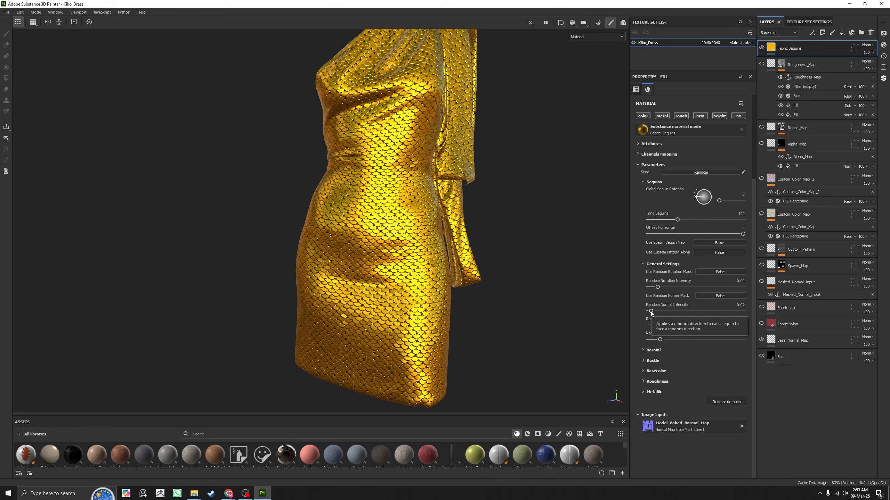
pyautogui.press('c')
pyautogui.press('c')
pyautogui.press('c')
pyautogui.press('c')
pyautogui.press('c')
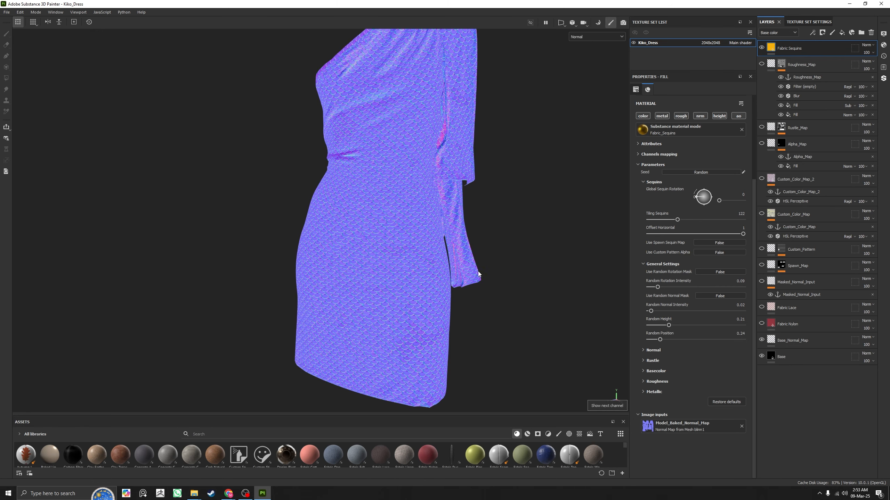
# Step: Set Random Normal Intensity to 0.96 while viewing the skirt's sequin normals up close
pyautogui.keyDown('alt'); pyautogui.moveTo(356, 242); pyautogui.dragTo(362, 222); pyautogui.keyUp('alt')
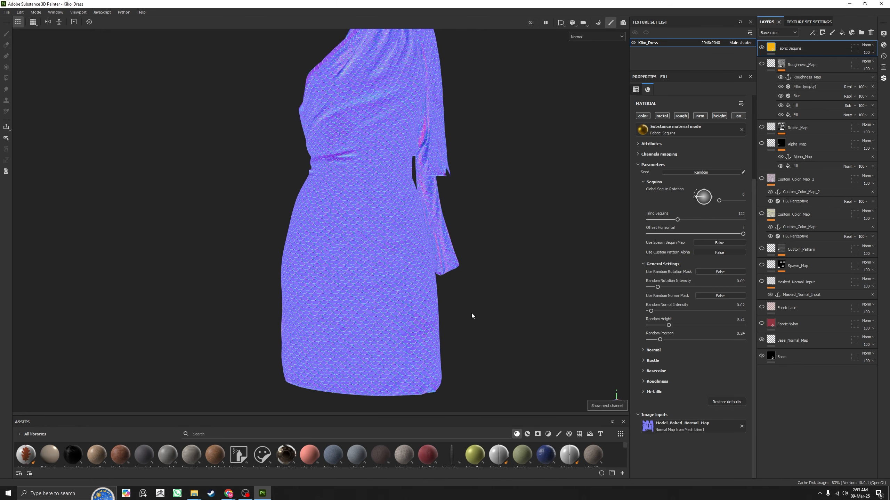
pyautogui.scroll(5, 408, 268)
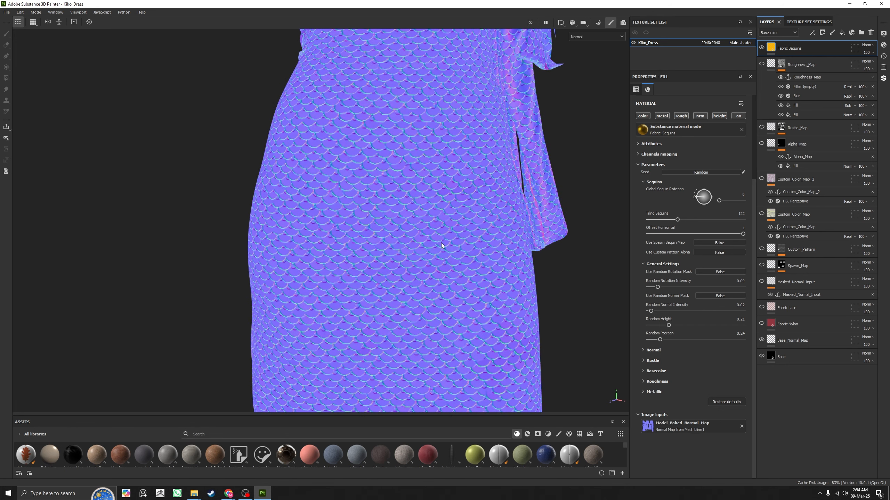
pyautogui.keyDown('alt'); pyautogui.moveTo(435, 248); pyautogui.dragTo(466, 258); pyautogui.keyUp('alt')
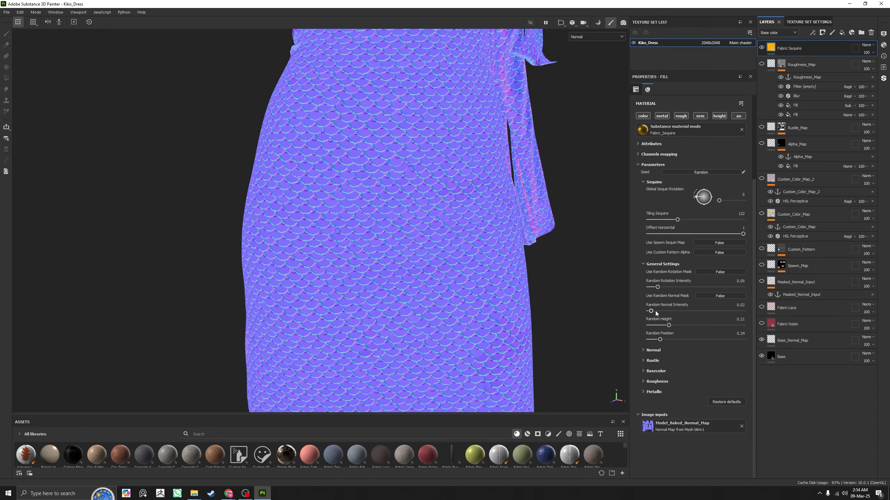
pyautogui.moveTo(652, 311); pyautogui.dragTo(740, 311)
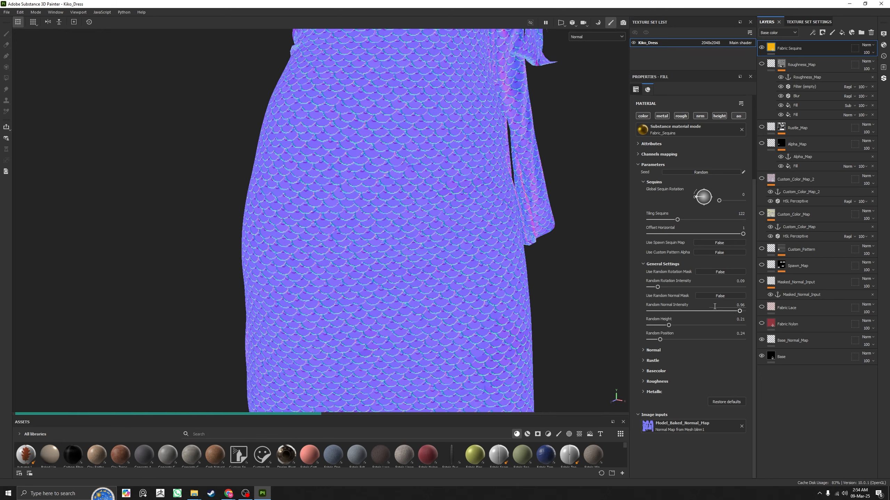
# Step: Examine the randomized sequin normals across the dress in the Normal channel
pyautogui.keyDown('alt'); pyautogui.moveTo(501, 264); pyautogui.dragTo(158, 193, button='right'); pyautogui.keyUp('alt')
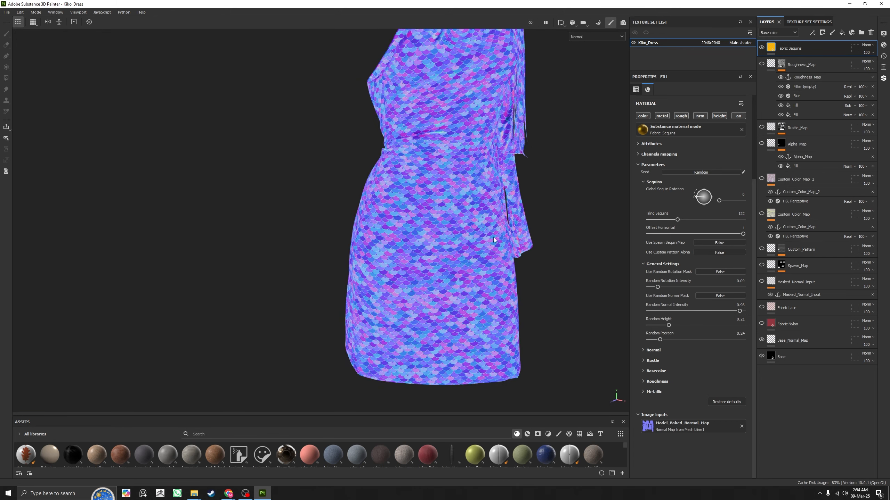
pyautogui.keyDown('alt'); pyautogui.moveTo(493, 238); pyautogui.dragTo(486, 218); pyautogui.keyUp('alt')
pyautogui.keyDown('alt'); pyautogui.moveTo(486, 219); pyautogui.dragTo(367, 195, button='middle'); pyautogui.keyUp('alt')
pyautogui.keyDown('alt'); pyautogui.moveTo(366, 195); pyautogui.dragTo(546, 359, button='right'); pyautogui.keyUp('alt')
pyautogui.keyDown('alt'); pyautogui.moveTo(430, 238); pyautogui.dragTo(429, 302); pyautogui.keyUp('alt')
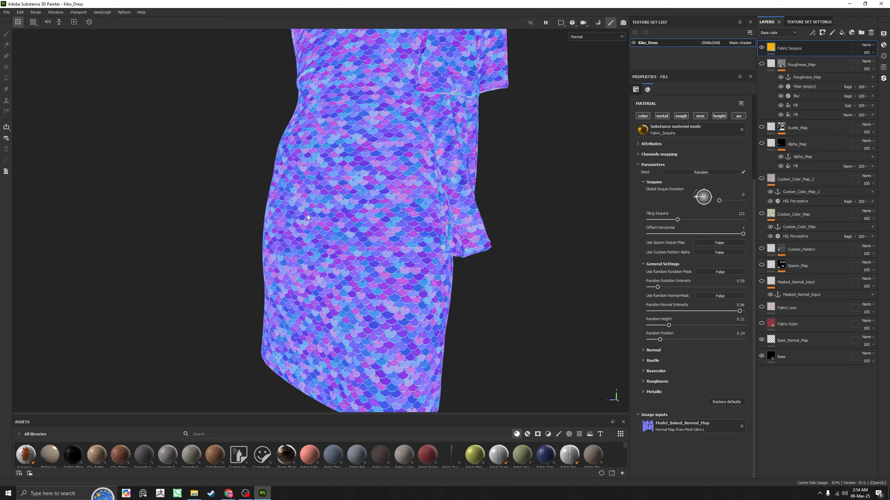
# Step: Switch the viewport display to Material and rotate the environment lighting to examine the sequins' sparkle on the whole dress
pyautogui.press('m')
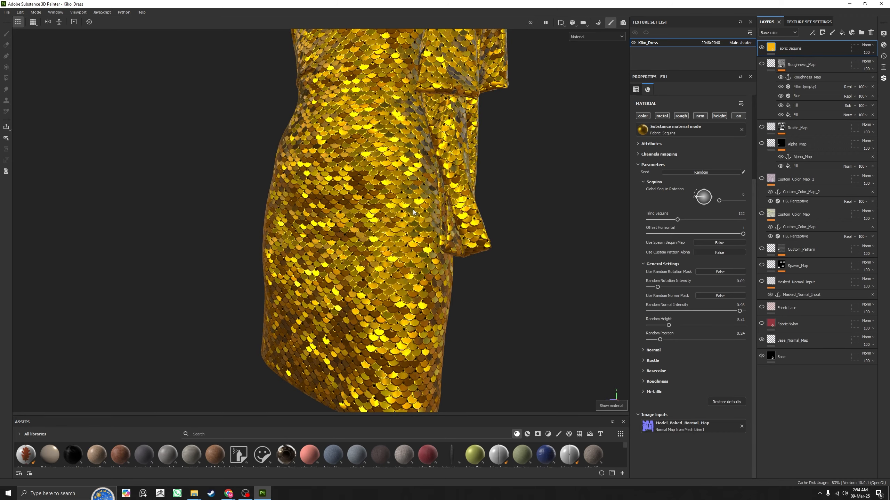
pyautogui.keyDown('alt'); pyautogui.moveTo(394, 251); pyautogui.dragTo(452, 253); pyautogui.keyUp('alt')
pyautogui.keyDown('alt'); pyautogui.moveTo(452, 252); pyautogui.dragTo(420, 201, button='right'); pyautogui.keyUp('alt')
pyautogui.keyDown('alt'); pyautogui.moveTo(465, 201); pyautogui.dragTo(450, 239, button='middle'); pyautogui.keyUp('alt')
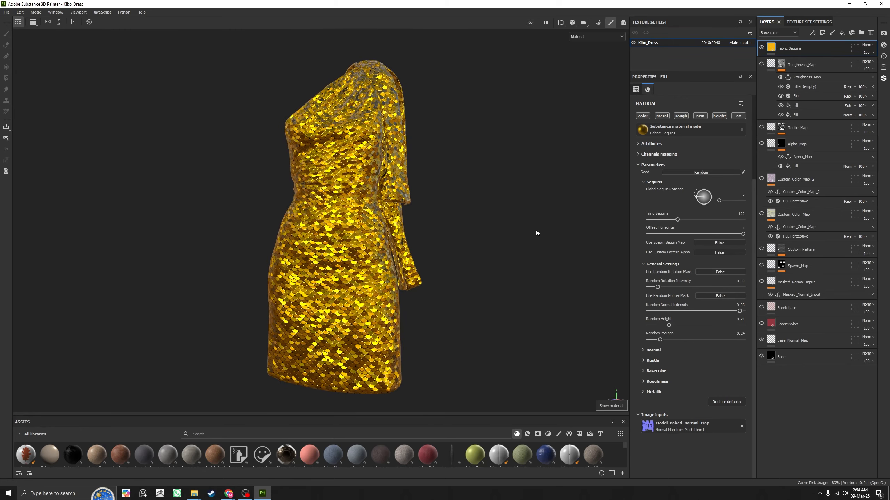
pyautogui.keyDown('shift'); pyautogui.moveTo(536, 231); pyautogui.dragTo(473, 242, button='right'); pyautogui.keyUp('shift')
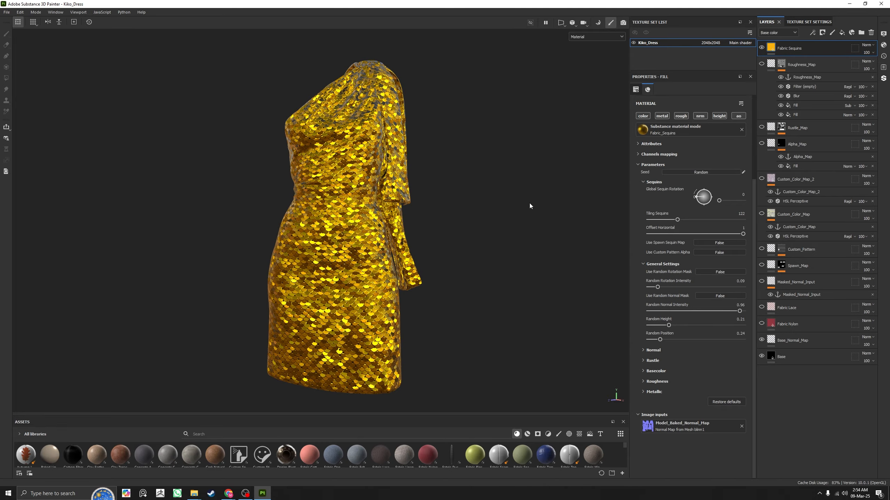
pyautogui.moveTo(473, 220)
pyautogui.keyDown('alt'); pyautogui.mouseDown()
pyautogui.moveTo(496, 129)
pyautogui.moveTo(477, 219)
pyautogui.mouseUp(); pyautogui.keyUp('alt')
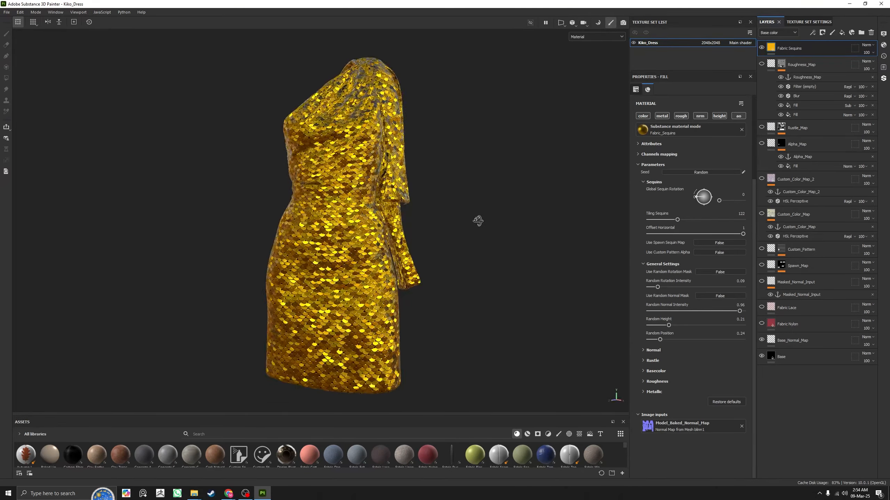
pyautogui.keyDown('shift'); pyautogui.moveTo(546, 224); pyautogui.dragTo(461, 224, button='right'); pyautogui.keyUp('shift')
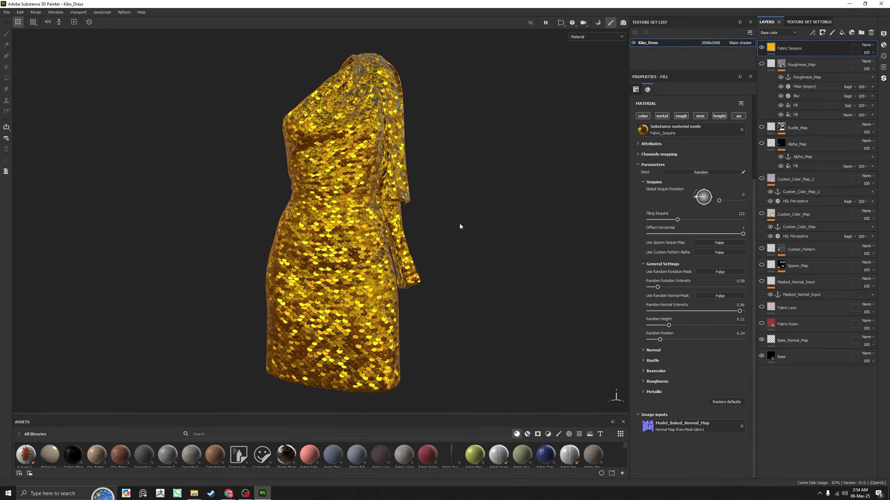
# Step: Compare the dress in the Normal channel and the Material display, rotating the environment lighting across the sequins
pyautogui.scroll(5, 459, 228)
pyautogui.keyDown('alt'); pyautogui.moveTo(455, 230); pyautogui.dragTo(367, 222); pyautogui.keyUp('alt')
pyautogui.press('c')
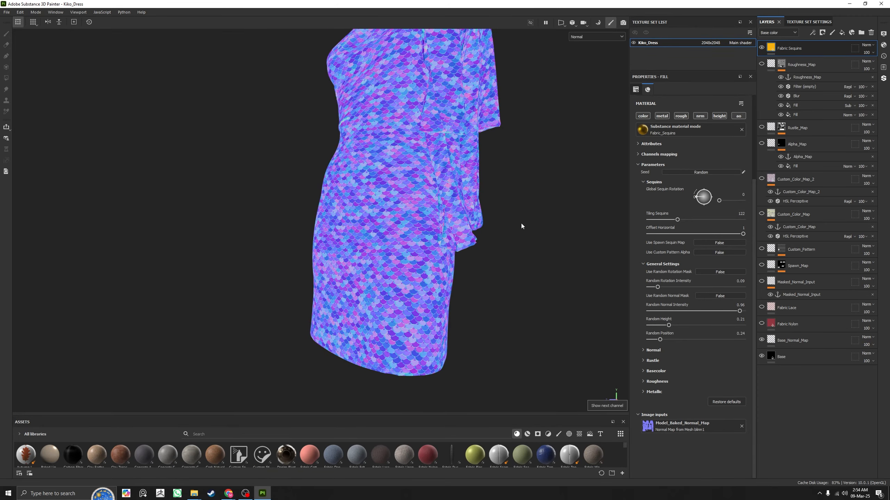
pyautogui.press('m')
pyautogui.moveTo(496, 223)
pyautogui.keyDown('shift'); pyautogui.mouseDown(button='right')
pyautogui.moveTo(536, 219)
pyautogui.moveTo(487, 227)
pyautogui.mouseUp(button='right'); pyautogui.keyUp('shift')
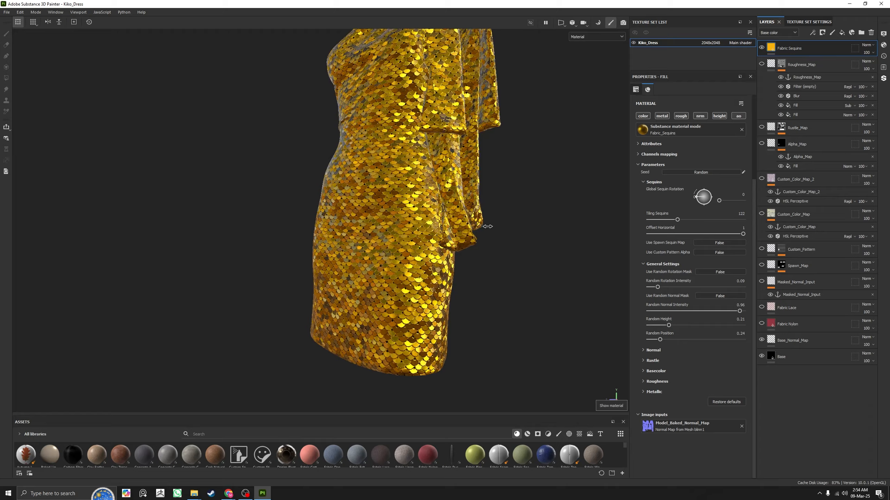
pyautogui.scroll(-6, 487, 226)
pyautogui.moveTo(490, 205); pyautogui.dragTo(489, 253, button='middle')
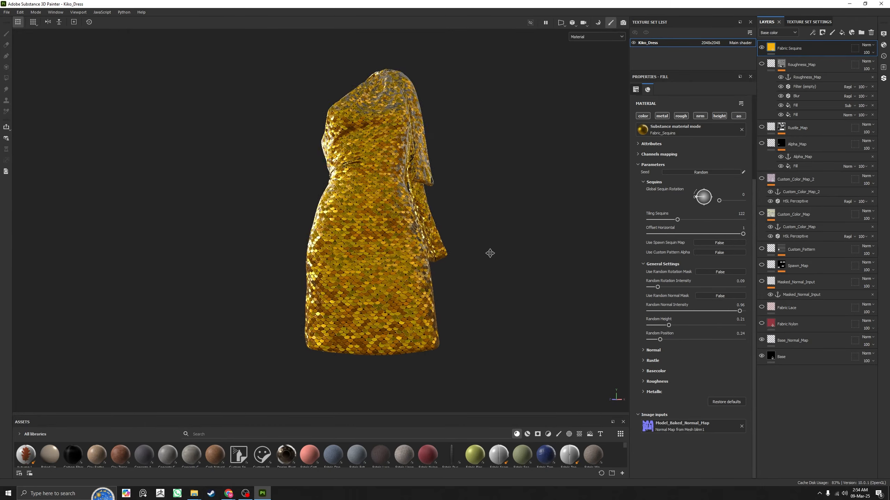
pyautogui.keyDown('alt'); pyautogui.moveTo(490, 253); pyautogui.dragTo(469, 264); pyautogui.keyUp('alt')
pyautogui.keyDown('shift'); pyautogui.moveTo(468, 264); pyautogui.dragTo(509, 241, button='right'); pyautogui.keyUp('shift')
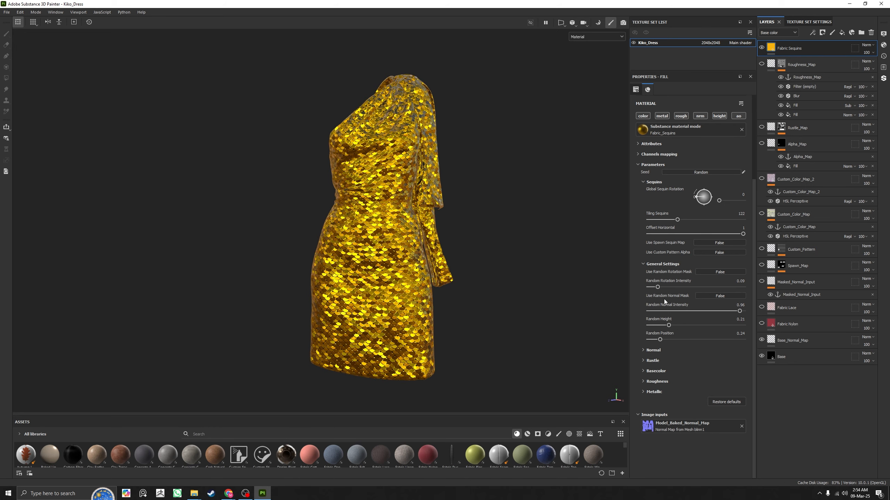
# Step: Turn on Use Random Normal Mask and assign the Alpha_Map anchor point as the Random Normal Mask
pyautogui.click(701, 297)
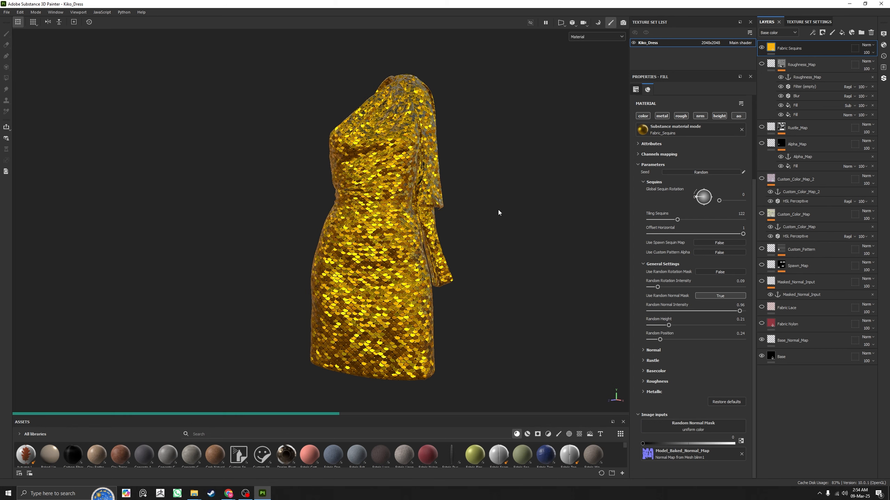
pyautogui.click(698, 427)
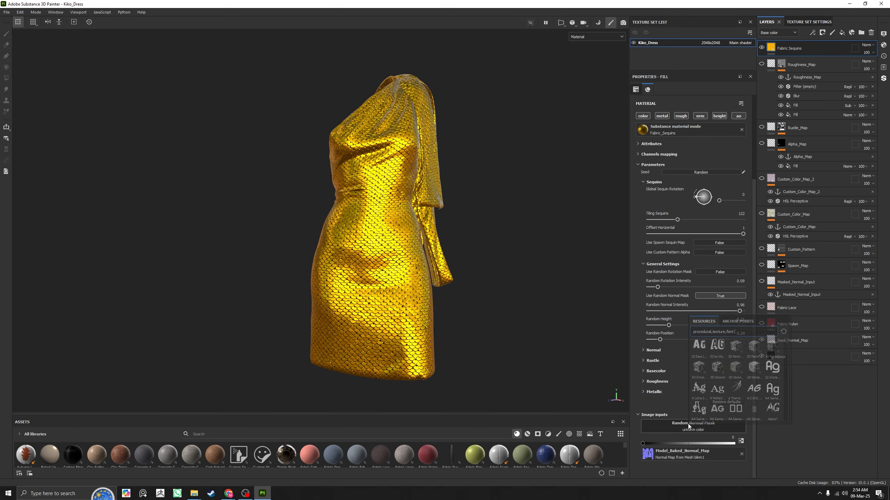
pyautogui.click(732, 321)
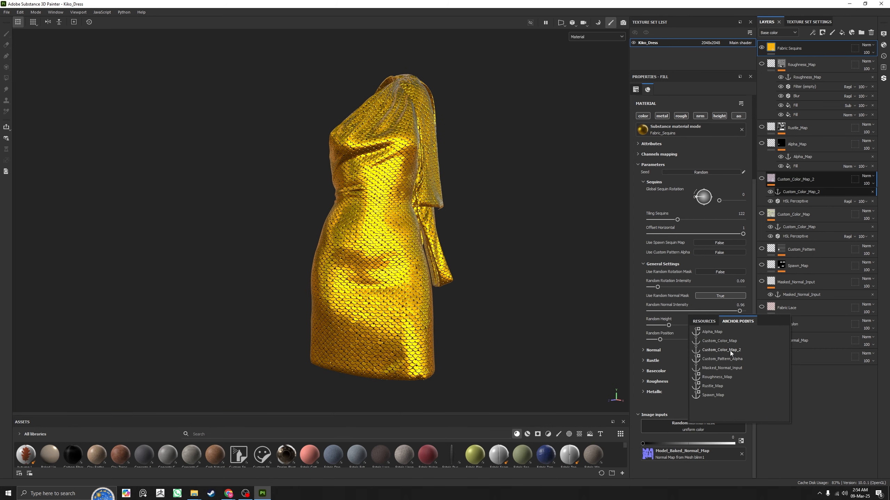
pyautogui.click(713, 332)
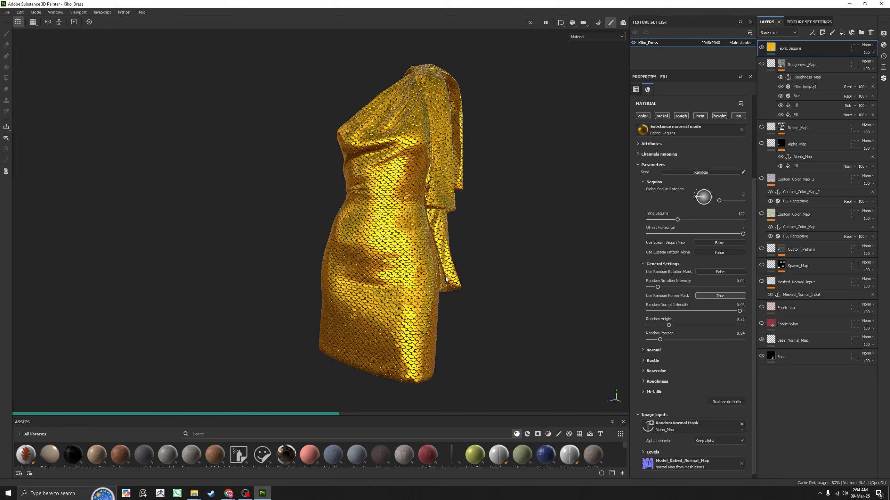
pyautogui.keyDown('alt'); pyautogui.moveTo(446, 279); pyautogui.dragTo(510, 342, button='right'); pyautogui.keyUp('alt')
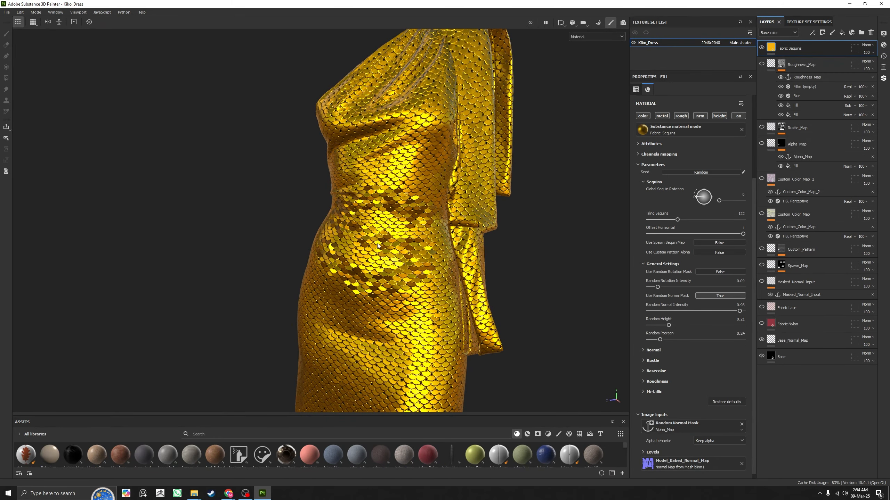
pyautogui.keyDown('alt'); pyautogui.moveTo(391, 255); pyautogui.dragTo(287, 220, button='right'); pyautogui.keyUp('alt')
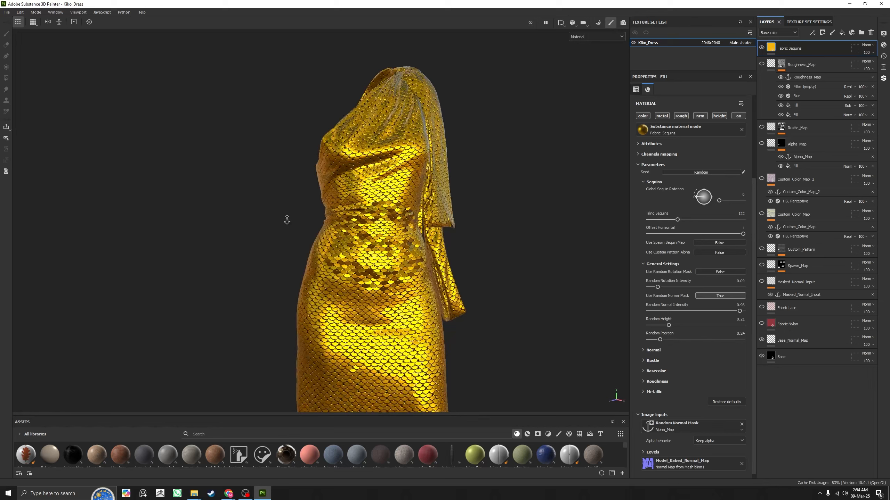
pyautogui.keyDown('alt'); pyautogui.moveTo(287, 220); pyautogui.dragTo(421, 230); pyautogui.keyUp('alt')
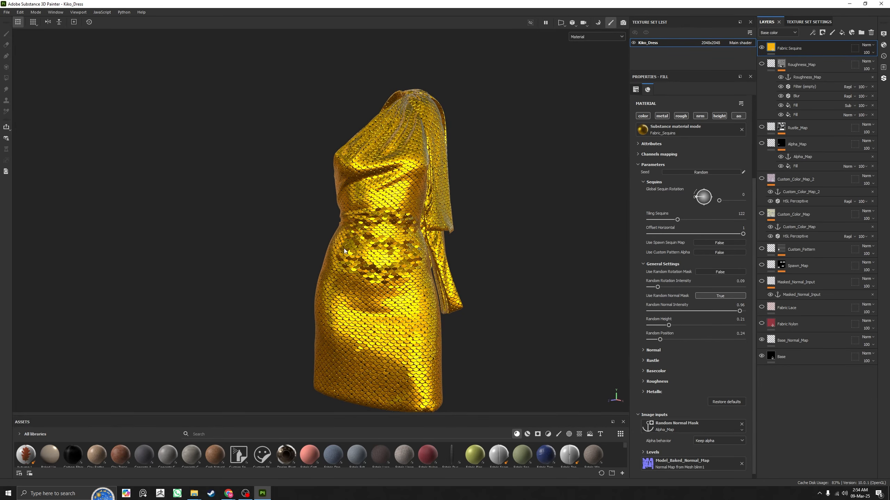
# Step: Undo the random normal mask setup and set Random Normal Intensity to 0.02
pyautogui.hotkey('ctrl', 'z')
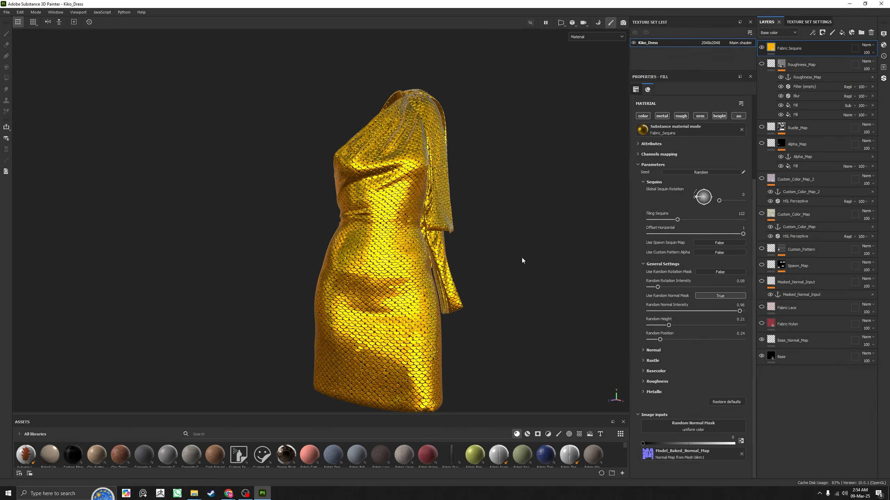
pyautogui.hotkey('ctrl', 'z')
pyautogui.click(650, 311)
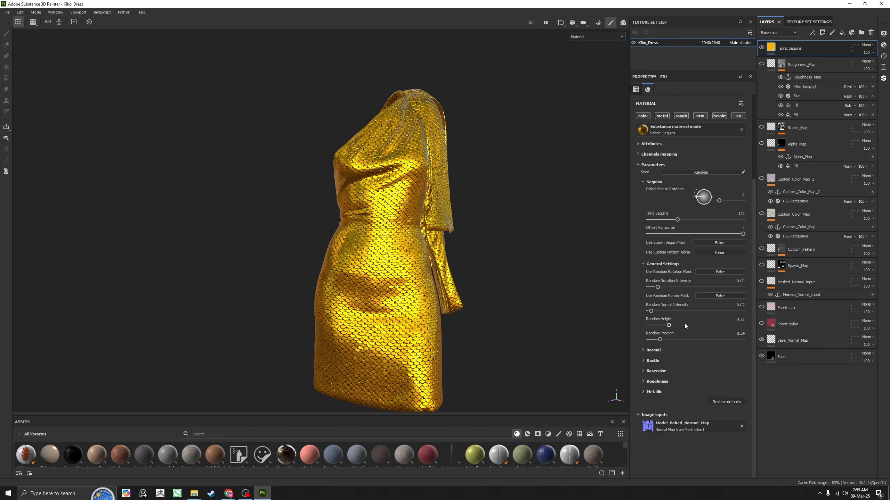
# Step: Set Random Height to 1 on the Fabric Sequins material
pyautogui.scroll(5, 325, 264)
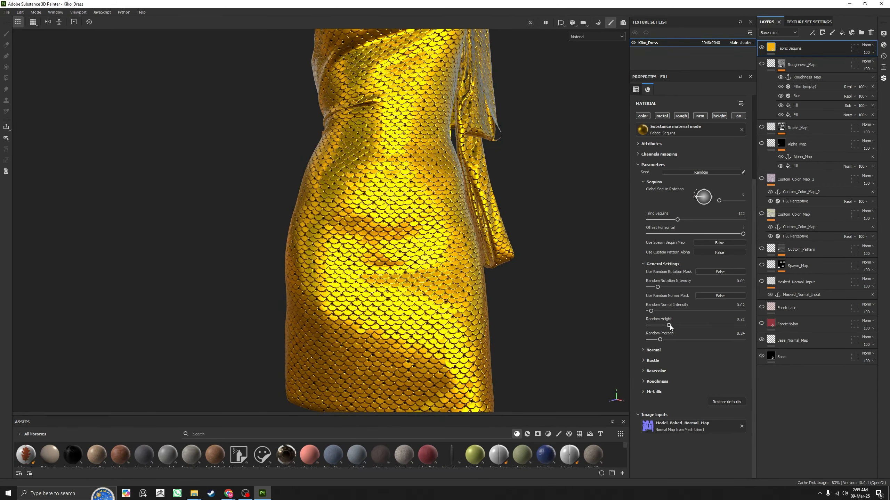
pyautogui.moveTo(670, 326); pyautogui.dragTo(793, 323)
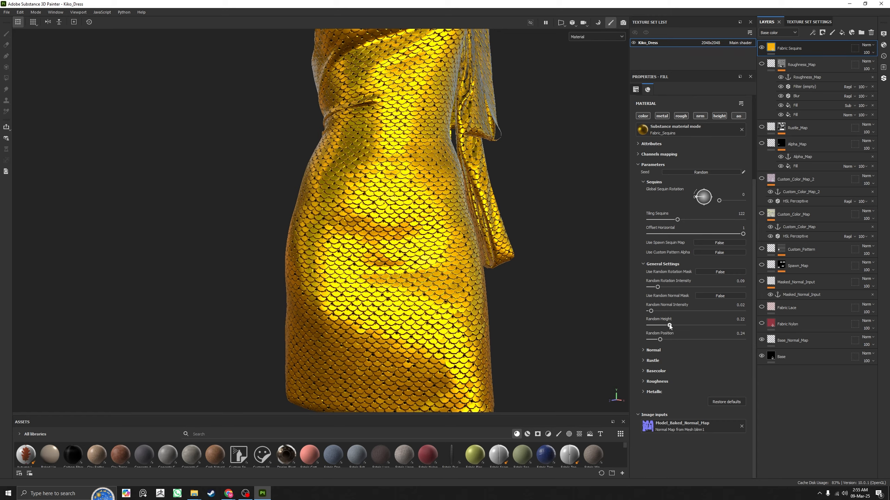
pyautogui.scroll(-4, 294, 244)
pyautogui.keyDown('alt'); pyautogui.moveTo(294, 244); pyautogui.dragTo(332, 269); pyautogui.keyUp('alt')
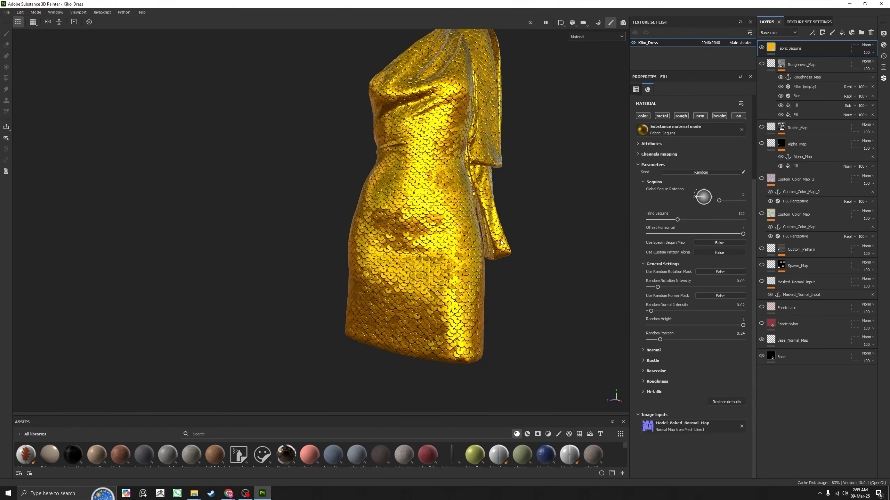
# Step: Examine the sequins' random height variation up close on the bodice and skirt
pyautogui.keyDown('alt'); pyautogui.moveTo(452, 189); pyautogui.dragTo(426, 284, button='middle'); pyautogui.keyUp('alt')
pyautogui.keyDown('alt'); pyautogui.moveTo(425, 284); pyautogui.dragTo(460, 363, button='right'); pyautogui.keyUp('alt')
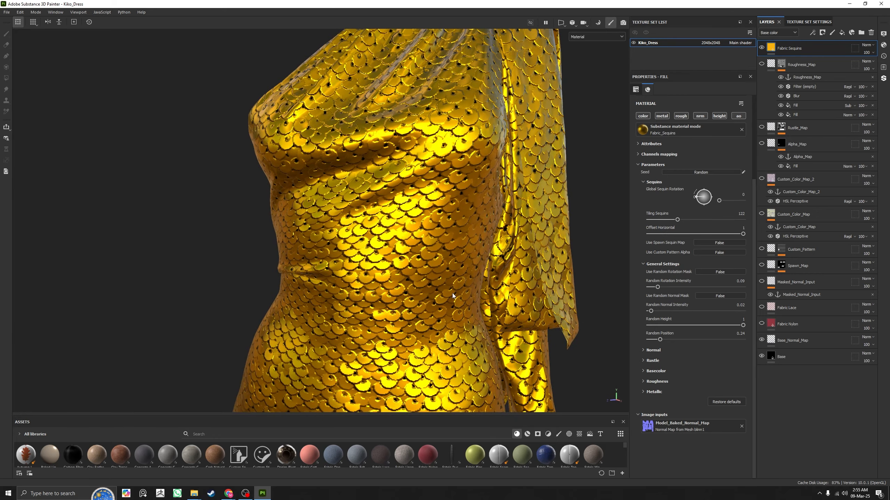
pyautogui.keyDown('alt'); pyautogui.moveTo(453, 296); pyautogui.dragTo(429, 254, button='right'); pyautogui.keyUp('alt')
pyautogui.keyDown('alt'); pyautogui.moveTo(445, 351); pyautogui.dragTo(445, 266, button='middle'); pyautogui.keyUp('alt')
pyautogui.keyDown('alt'); pyautogui.moveTo(445, 266); pyautogui.dragTo(498, 404, button='right'); pyautogui.keyUp('alt')
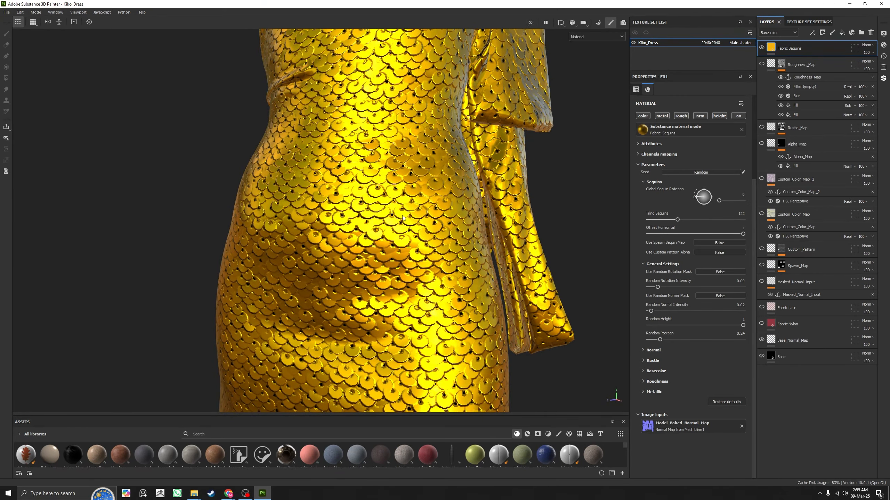
pyautogui.keyDown('alt'); pyautogui.moveTo(432, 276); pyautogui.dragTo(87, 206, button='right'); pyautogui.keyUp('alt')
pyautogui.keyDown('alt'); pyautogui.moveTo(473, 316); pyautogui.dragTo(449, 231, button='middle'); pyautogui.keyUp('alt')
pyautogui.keyDown('alt'); pyautogui.moveTo(449, 231); pyautogui.dragTo(394, 210, button='right'); pyautogui.keyUp('alt')
pyautogui.keyDown('alt'); pyautogui.moveTo(394, 209); pyautogui.dragTo(416, 250, button='middle'); pyautogui.keyUp('alt')
pyautogui.keyDown('alt'); pyautogui.moveTo(417, 251); pyautogui.dragTo(489, 285, button='right'); pyautogui.keyUp('alt')
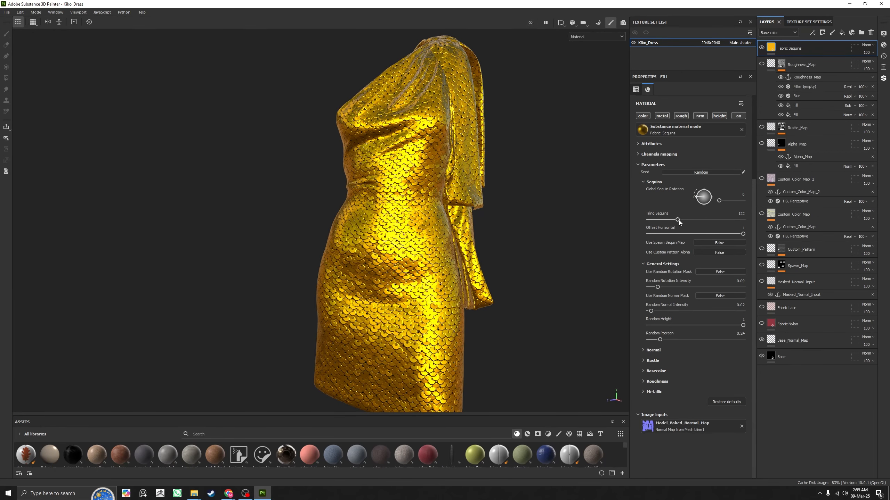
# Step: Set Tiling Sequins to 253 and examine the smaller sequins on the bodice and skirt
pyautogui.moveTo(678, 220); pyautogui.dragTo(709, 220)
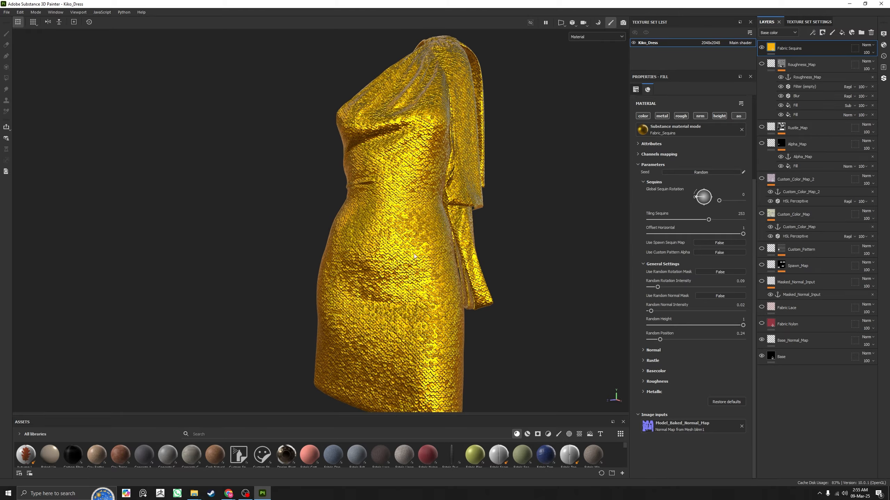
pyautogui.keyDown('alt'); pyautogui.moveTo(416, 249); pyautogui.dragTo(527, 284); pyautogui.keyUp('alt')
pyautogui.keyDown('alt'); pyautogui.moveTo(527, 284); pyautogui.dragTo(462, 233, button='right'); pyautogui.keyUp('alt')
pyautogui.keyDown('alt'); pyautogui.moveTo(462, 238); pyautogui.dragTo(453, 225); pyautogui.keyUp('alt')
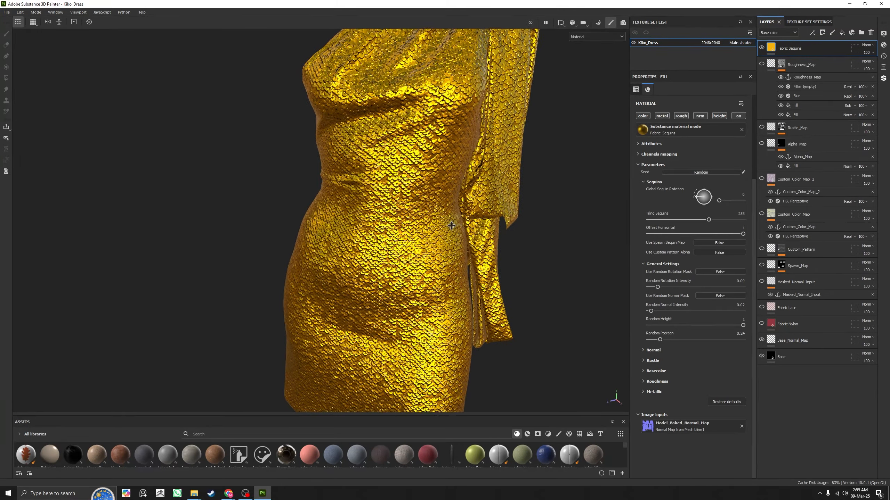
pyautogui.keyDown('alt'); pyautogui.moveTo(445, 326); pyautogui.dragTo(458, 249, button='middle'); pyautogui.keyUp('alt')
pyautogui.moveTo(459, 248)
pyautogui.keyDown('alt'); pyautogui.mouseDown()
pyautogui.moveTo(411, 218)
pyautogui.moveTo(459, 242)
pyautogui.mouseUp(); pyautogui.keyUp('alt')
pyautogui.keyDown('alt'); pyautogui.moveTo(458, 277); pyautogui.dragTo(569, 334, button='right'); pyautogui.keyUp('alt')
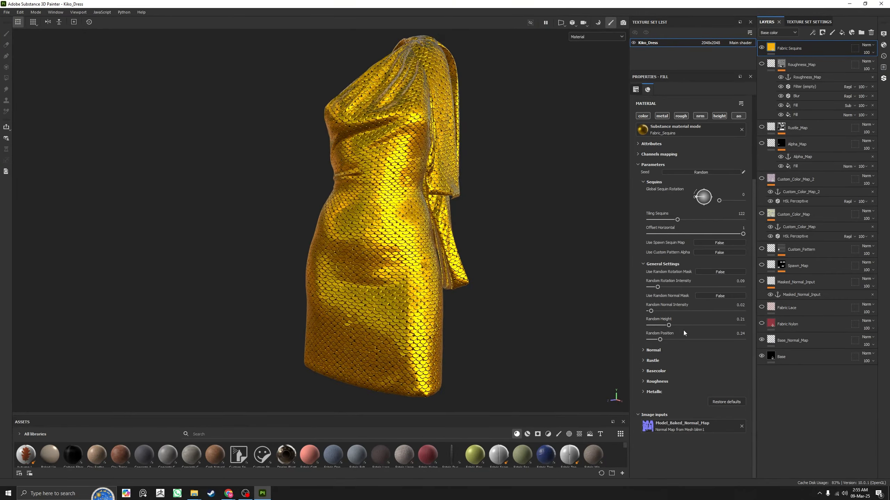
# Step: Set Random Position to 2 and examine the scattered sequins on the front and back of the dress
pyautogui.moveTo(660, 340); pyautogui.dragTo(751, 340)
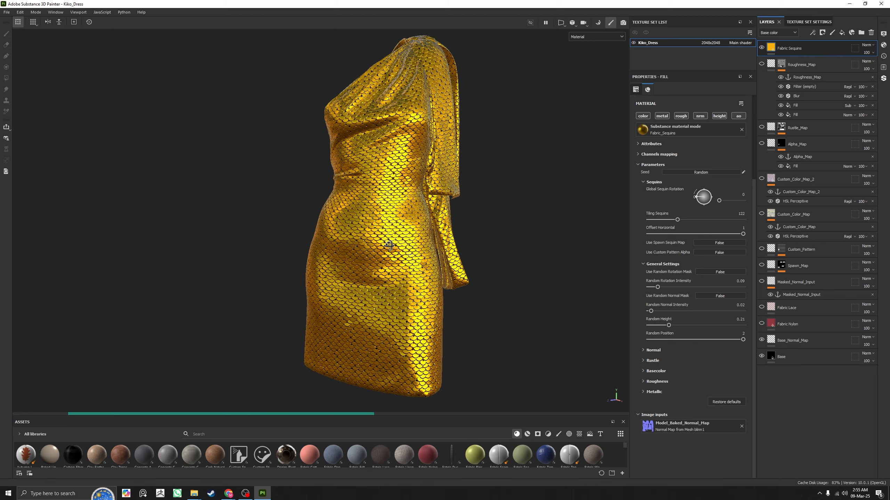
pyautogui.keyDown('alt'); pyautogui.moveTo(391, 248); pyautogui.dragTo(494, 344); pyautogui.keyUp('alt')
pyautogui.keyDown('alt'); pyautogui.moveTo(495, 344); pyautogui.dragTo(555, 377, button='right'); pyautogui.keyUp('alt')
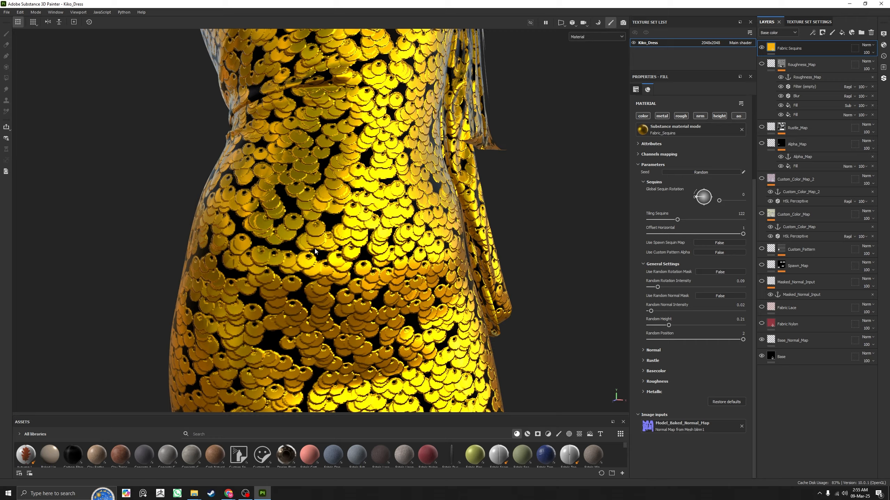
pyautogui.keyDown('alt'); pyautogui.moveTo(315, 249); pyautogui.dragTo(56, 169, button='right'); pyautogui.keyUp('alt')
pyautogui.keyDown('alt'); pyautogui.moveTo(610, 224); pyautogui.dragTo(390, 235); pyautogui.keyUp('alt')
pyautogui.keyDown('alt'); pyautogui.moveTo(391, 235); pyautogui.dragTo(705, 227, button='right'); pyautogui.keyUp('alt')
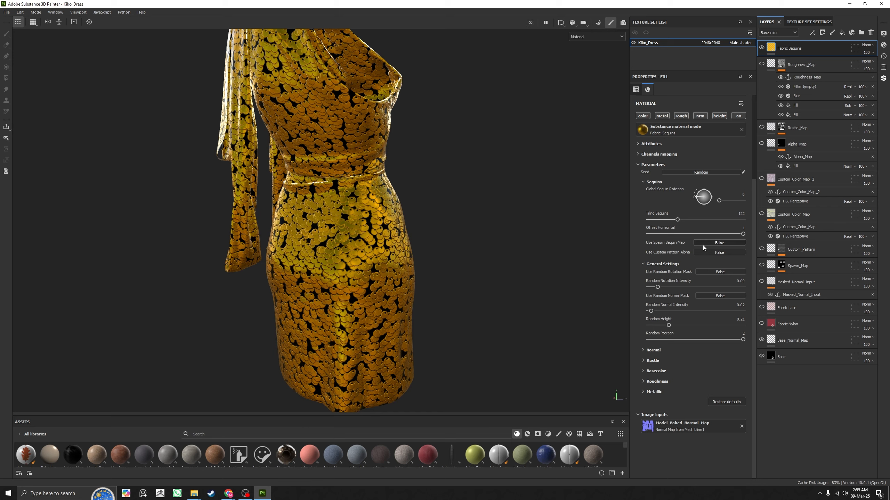
# Step: Lower Random Position to bring the scattered sequins back together while viewing the front of the dress
pyautogui.keyDown('alt'); pyautogui.moveTo(479, 236); pyautogui.dragTo(185, 242); pyautogui.keyUp('alt')
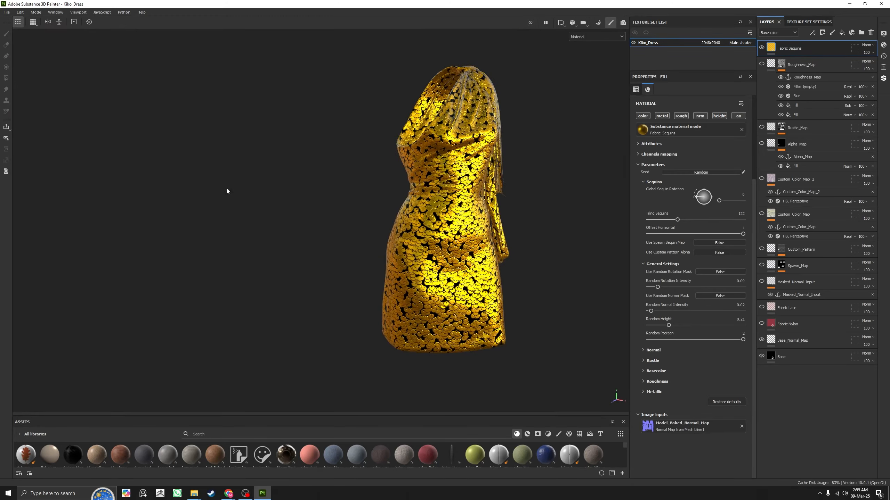
pyautogui.keyDown('alt'); pyautogui.moveTo(227, 189); pyautogui.dragTo(514, 233); pyautogui.keyUp('alt')
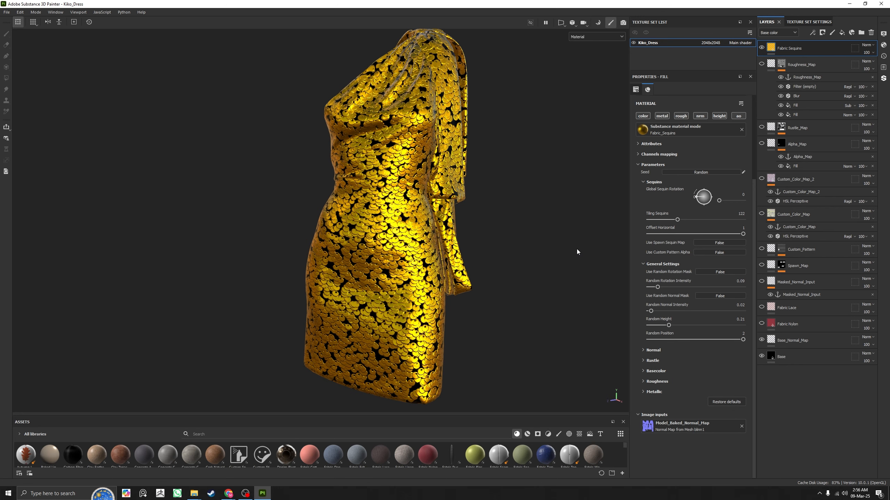
pyautogui.click(671, 340)
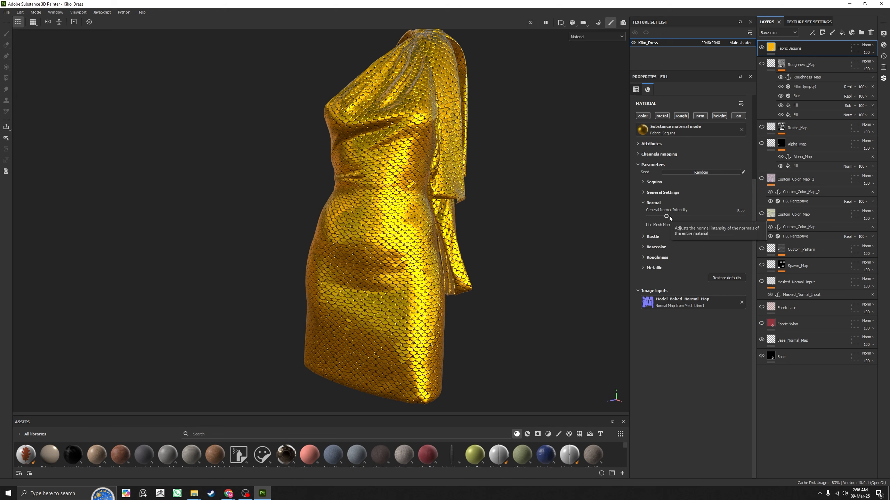
# Step: Display only the normal channel, try a General Normal Intensity of 3 on the sequins, and undo that change
pyautogui.press('c')
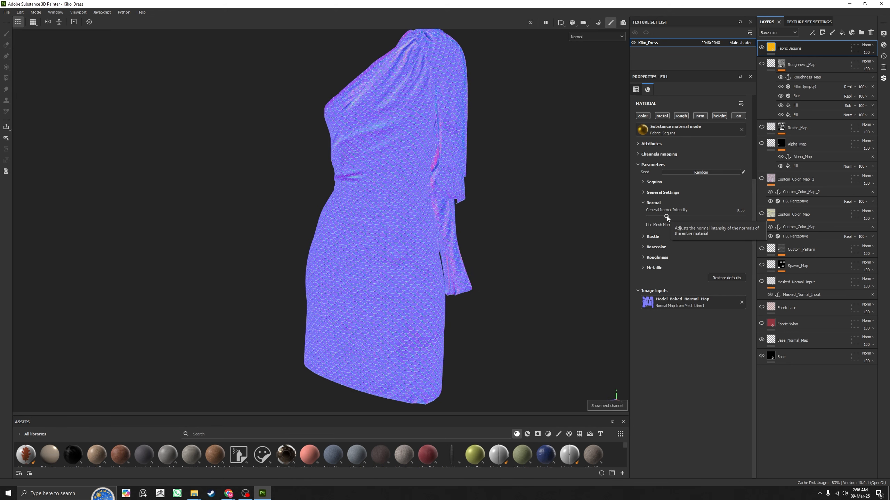
pyautogui.moveTo(667, 216); pyautogui.dragTo(751, 218)
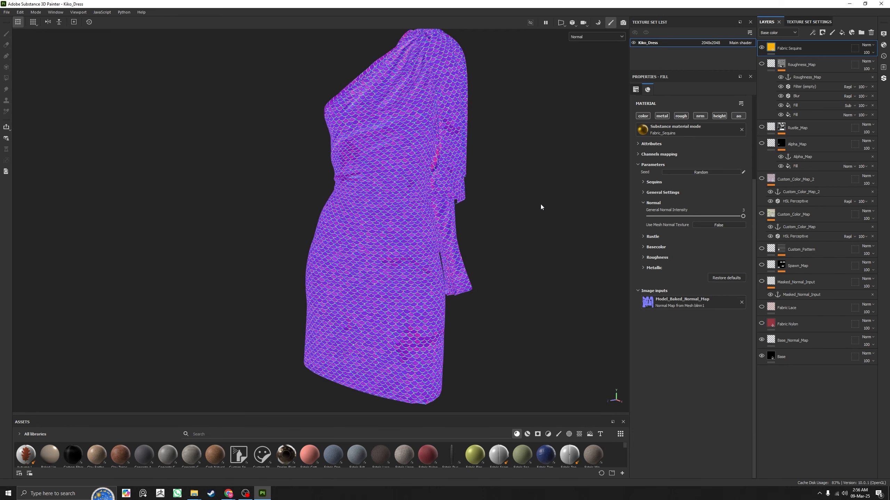
pyautogui.scroll(3, 408, 189)
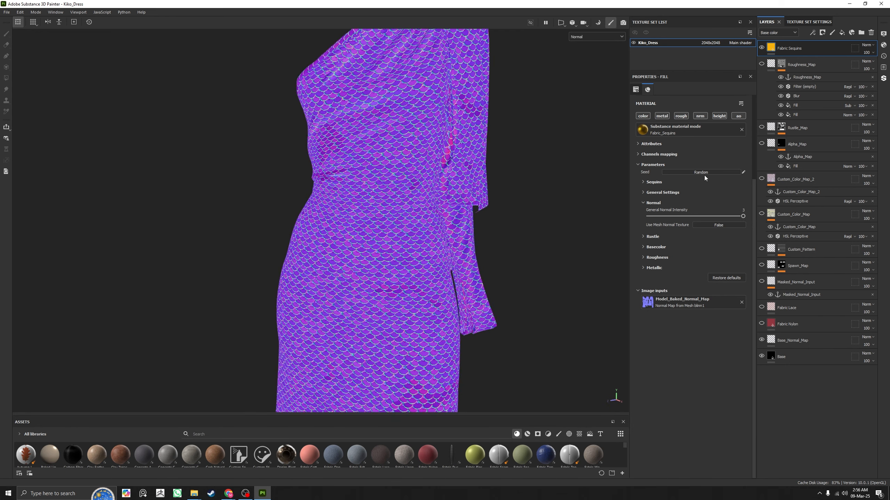
pyautogui.hotkey('ctrl', 'z')
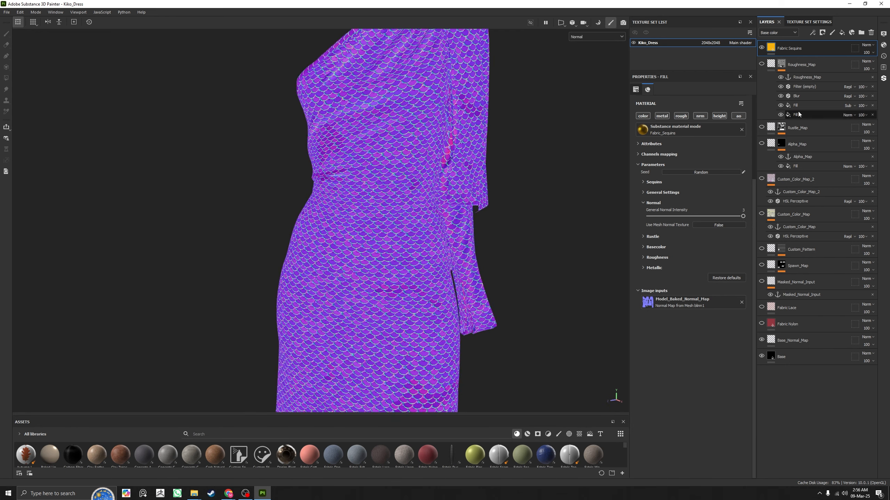
# Step: Switch the layer stack to the Normal channel and look over the Fabric Sequins layer's opacity and available effects
pyautogui.click(770, 63)
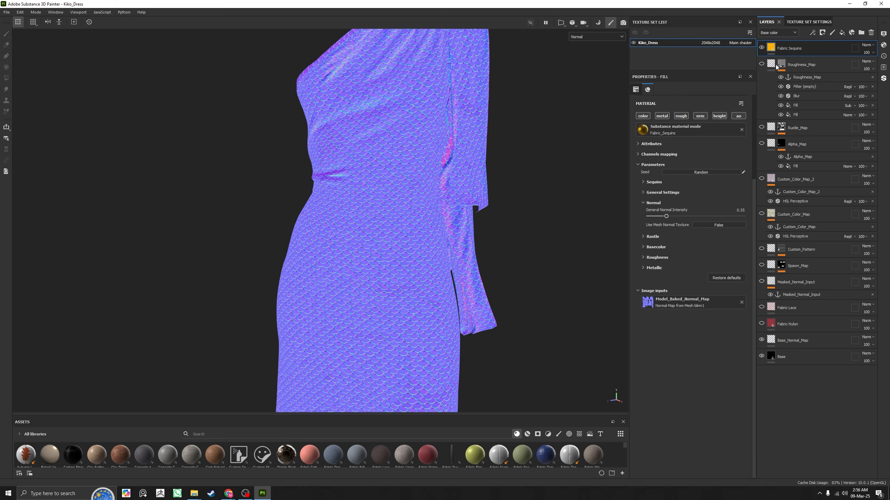
pyautogui.click(867, 53)
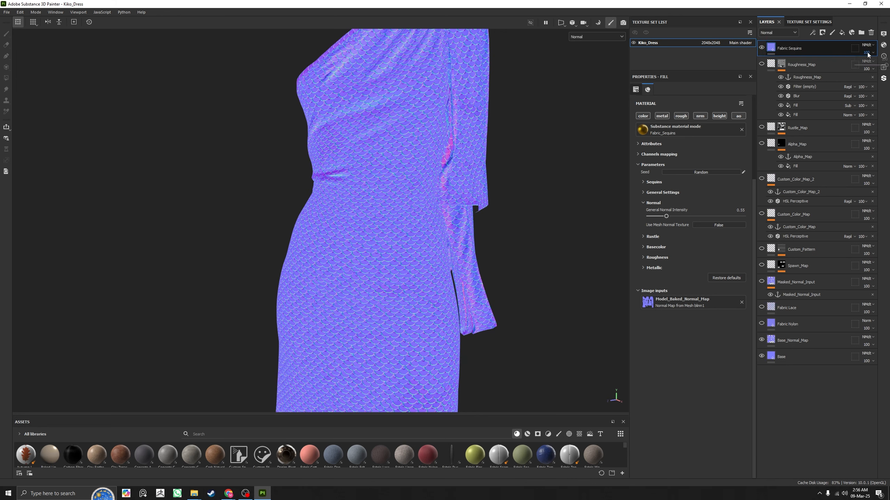
pyautogui.click(776, 46)
pyautogui.rightClick(776, 46)
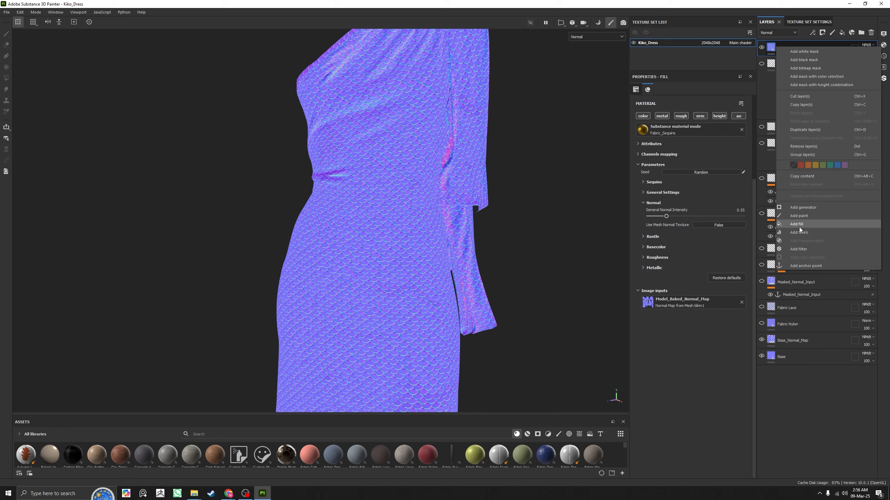
pyautogui.click(767, 46)
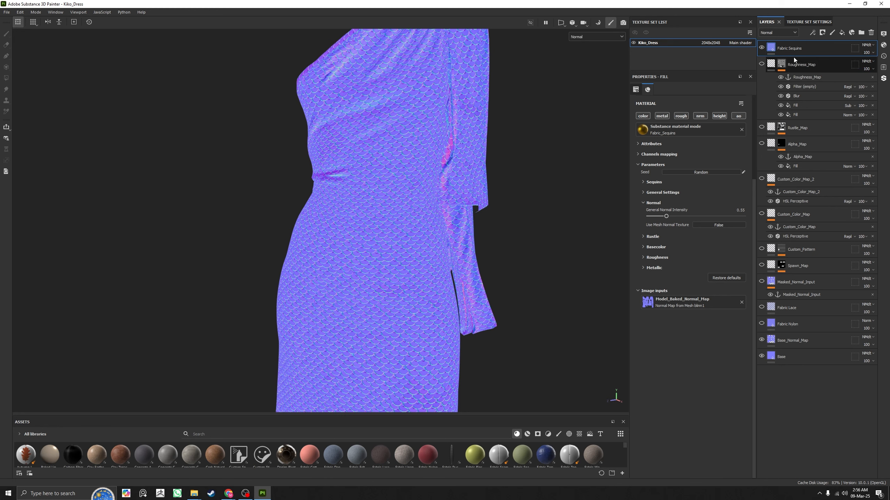
# Step: Try a General Normal Intensity of 2.68, undo it, and look at the Fabric Sequins layer's normal opacity
pyautogui.scroll(-2, 317, 100)
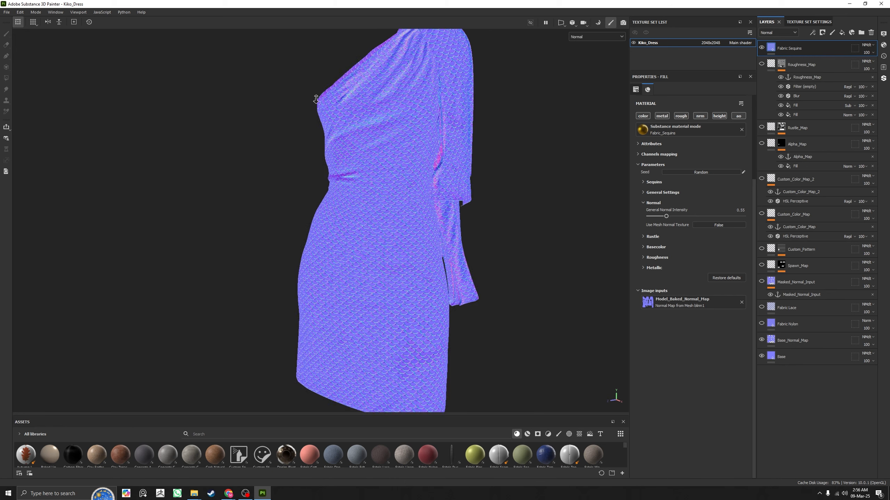
pyautogui.keyDown('alt'); pyautogui.moveTo(317, 100); pyautogui.dragTo(421, 140); pyautogui.keyUp('alt')
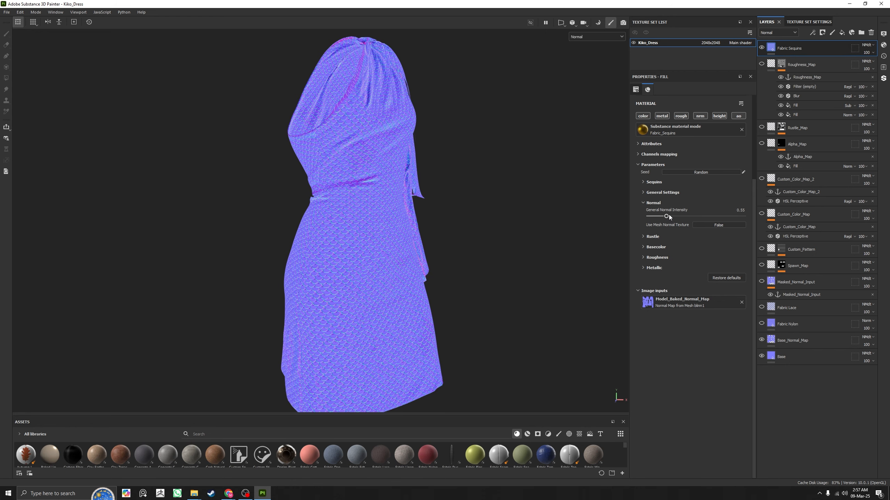
pyautogui.moveTo(669, 215); pyautogui.dragTo(733, 215)
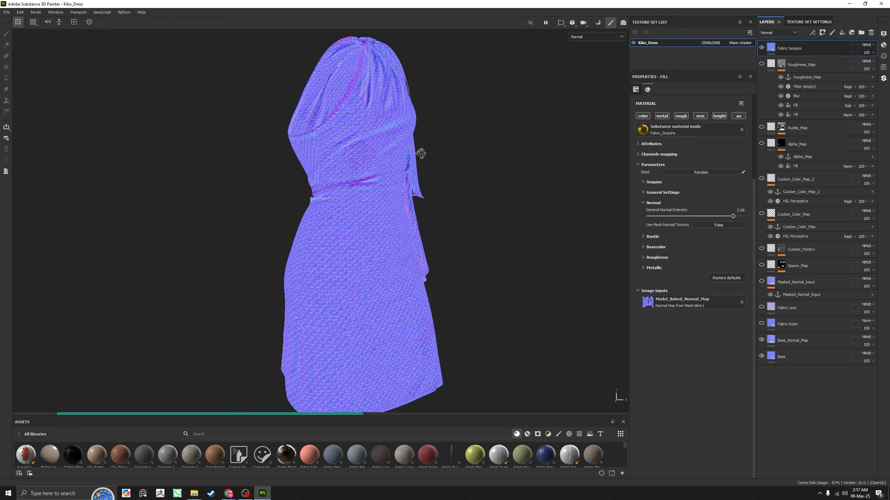
pyautogui.keyDown('alt'); pyautogui.moveTo(421, 154); pyautogui.dragTo(371, 163); pyautogui.keyUp('alt')
pyautogui.keyDown('alt'); pyautogui.moveTo(371, 163); pyautogui.dragTo(619, 310, button='right'); pyautogui.keyUp('alt')
pyautogui.hotkey('ctrl', 'z')
pyautogui.click(870, 53)
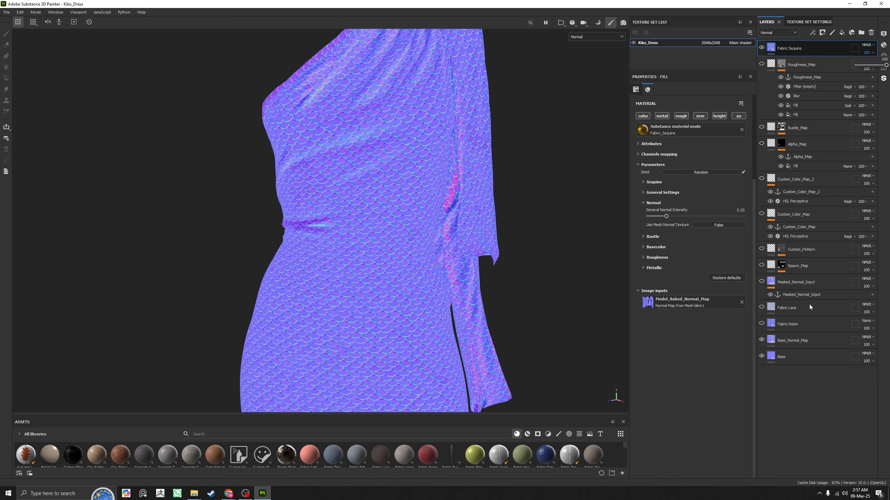
pyautogui.click(510, 153)
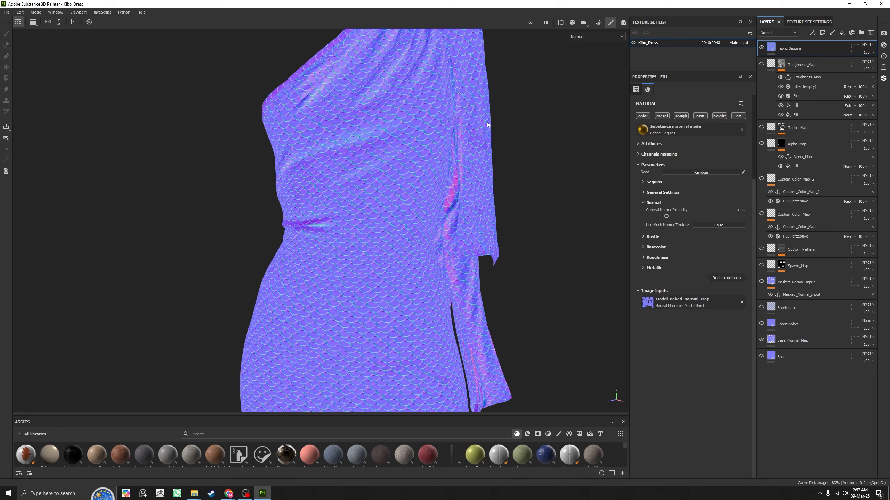
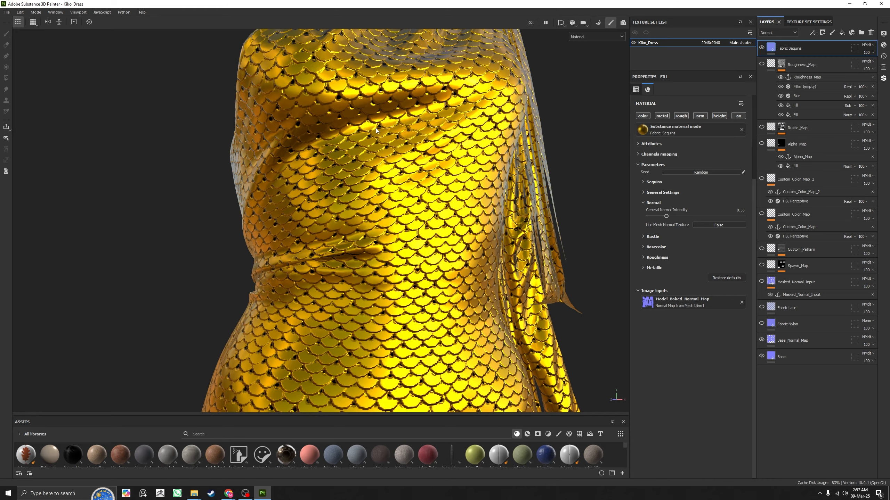
# Step: Enable Use Mesh Normal Texture for Fabric Sequins and check the baked Normal mesh map in the texture set settings
pyautogui.keyDown('alt'); pyautogui.moveTo(367, 135); pyautogui.dragTo(431, 131); pyautogui.keyUp('alt')
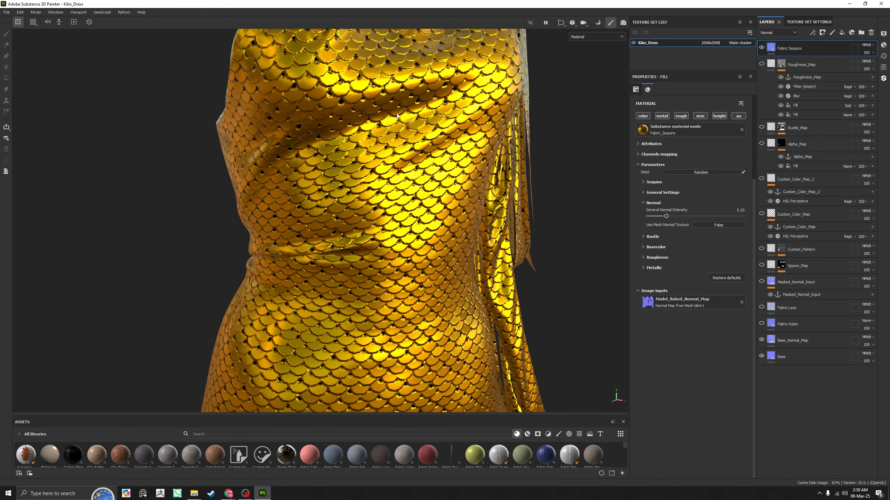
pyautogui.keyDown('alt'); pyautogui.moveTo(264, 178); pyautogui.dragTo(379, 154); pyautogui.keyUp('alt')
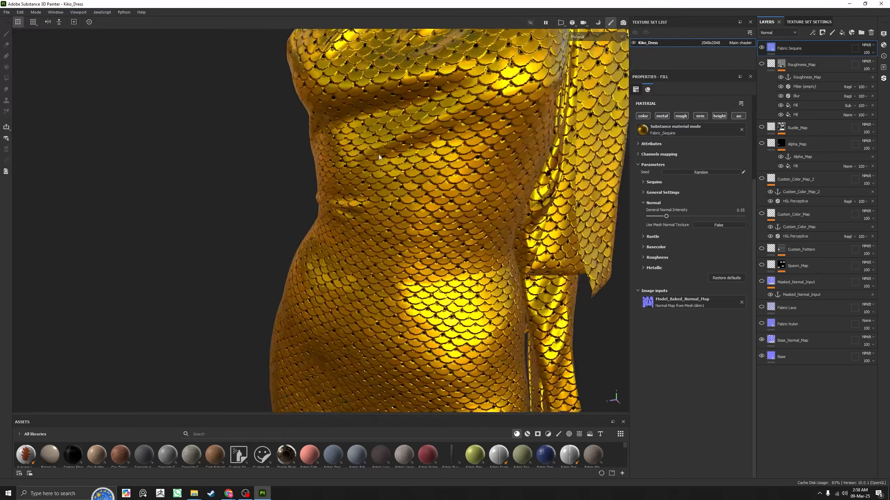
pyautogui.keyDown('alt'); pyautogui.moveTo(379, 155); pyautogui.dragTo(224, 153, button='right'); pyautogui.keyUp('alt')
pyautogui.keyDown('alt'); pyautogui.moveTo(225, 153); pyautogui.dragTo(470, 178); pyautogui.keyUp('alt')
pyautogui.keyDown('alt'); pyautogui.moveTo(398, 197); pyautogui.dragTo(342, 211, button='middle'); pyautogui.keyUp('alt')
pyautogui.keyDown('alt'); pyautogui.moveTo(342, 210); pyautogui.dragTo(330, 187); pyautogui.keyUp('alt')
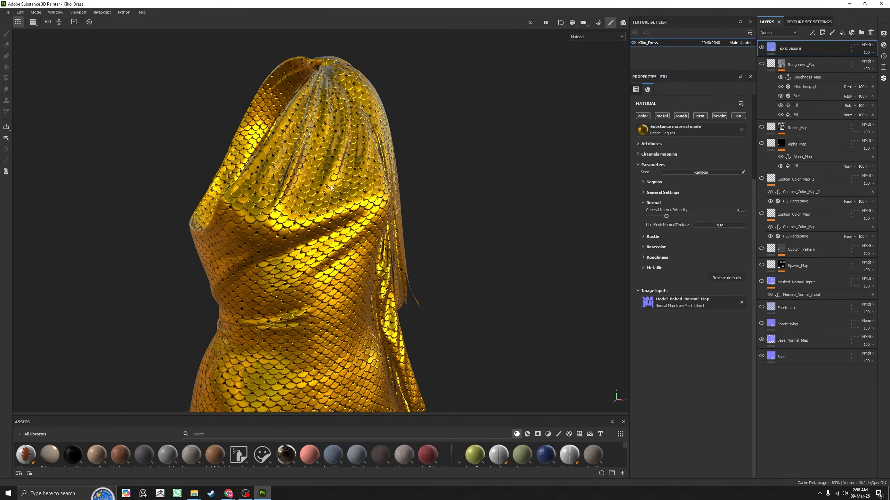
pyautogui.click(714, 226)
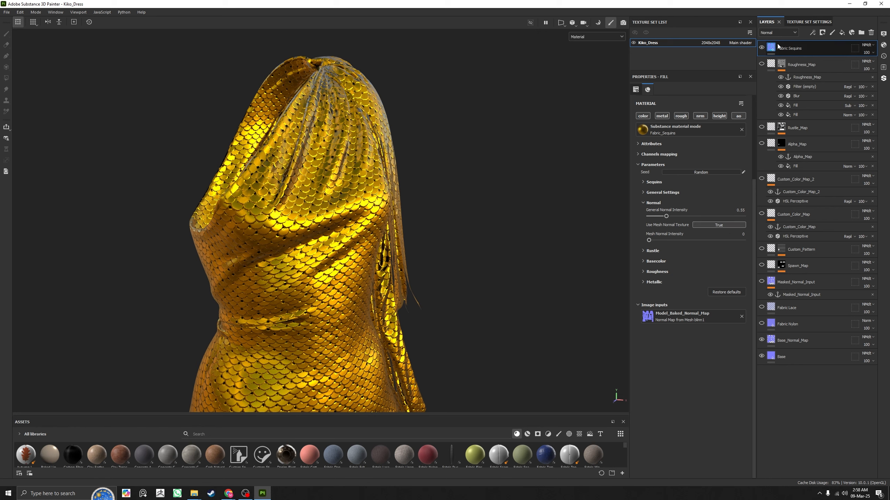
pyautogui.click(805, 22)
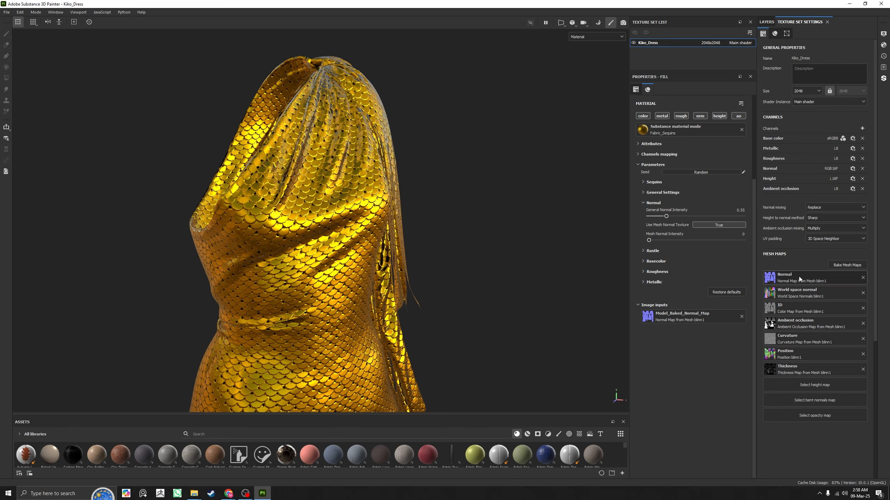
pyautogui.click(766, 22)
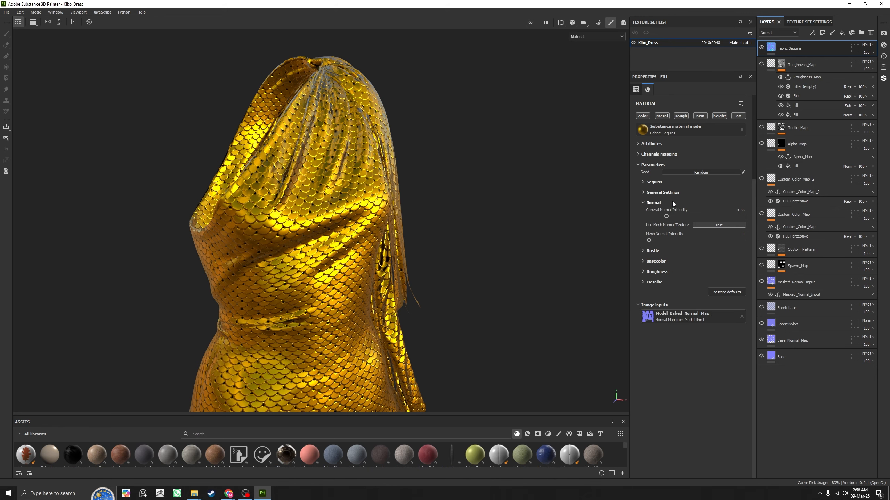
# Step: Compare the normal channel with Fabric Sequins hidden and shown, inspecting what the Base_Normal_Map layer contains
pyautogui.press('c')
pyautogui.click(761, 48)
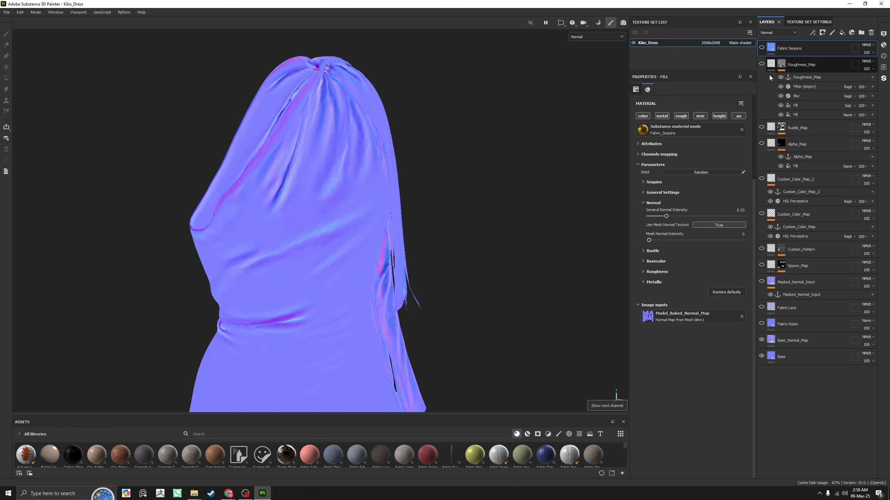
pyautogui.click(777, 339)
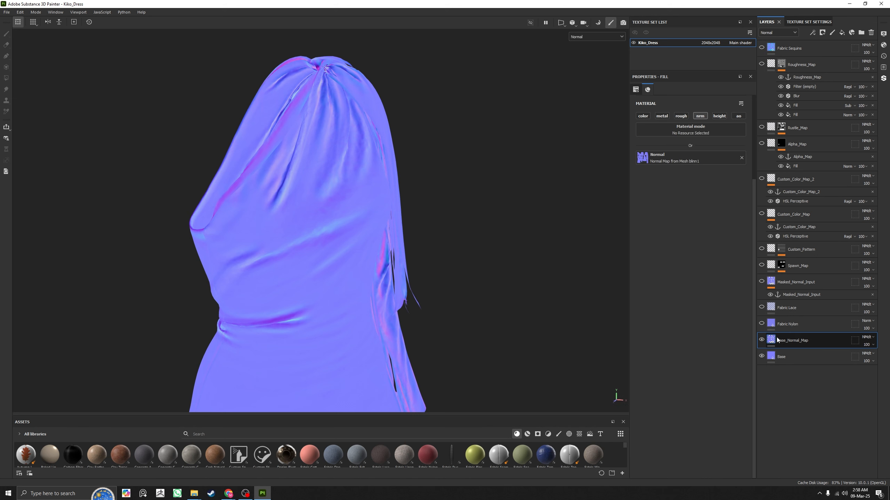
pyautogui.click(761, 47)
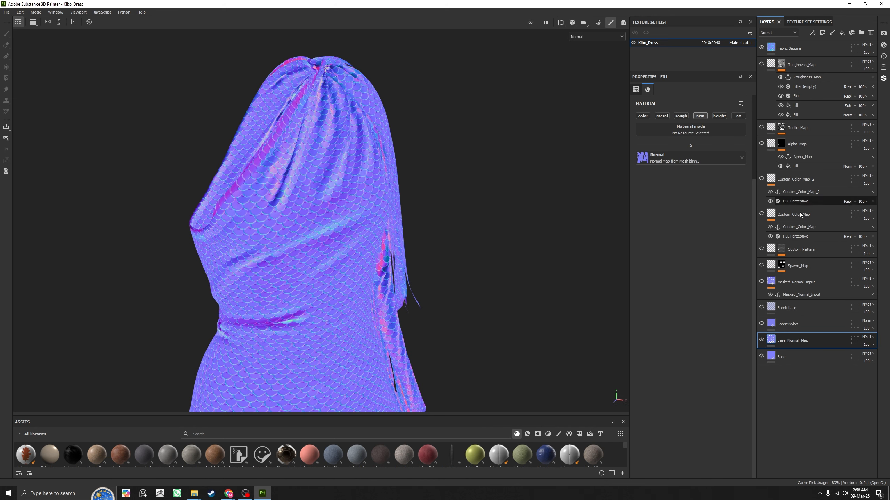
pyautogui.click(780, 49)
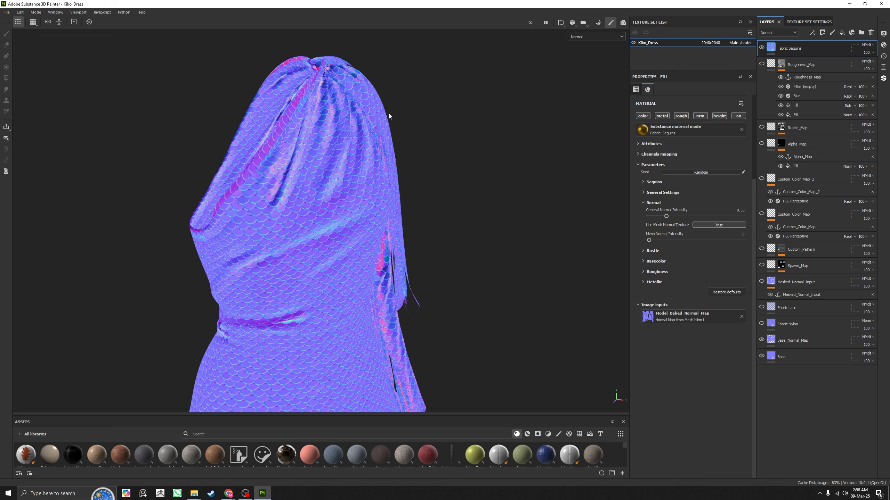
# Step: Hide the Base_Normal_Map layer, reselect Fabric Sequins, and examine the sequins' mesh-based normals around the bodice and side
pyautogui.click(780, 343)
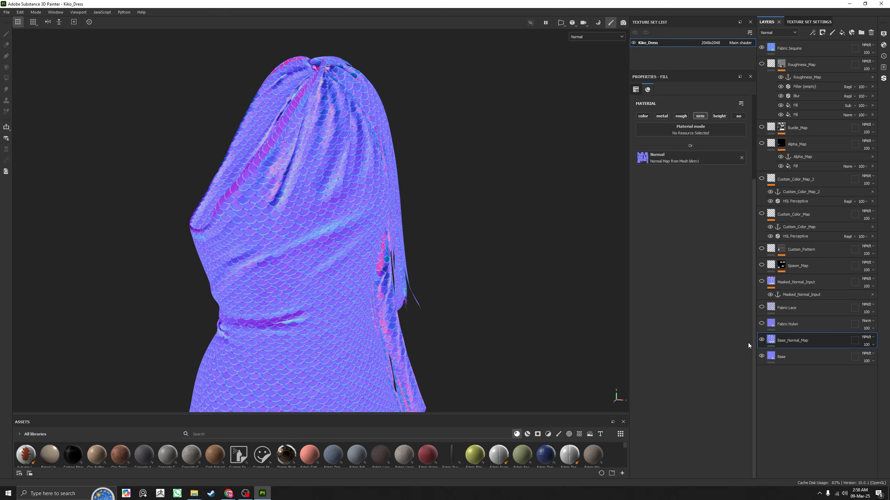
pyautogui.click(761, 339)
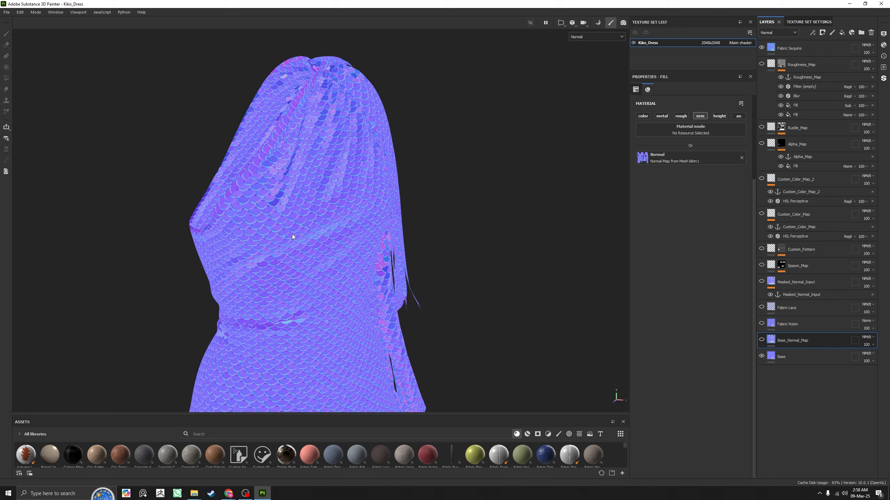
pyautogui.click(810, 49)
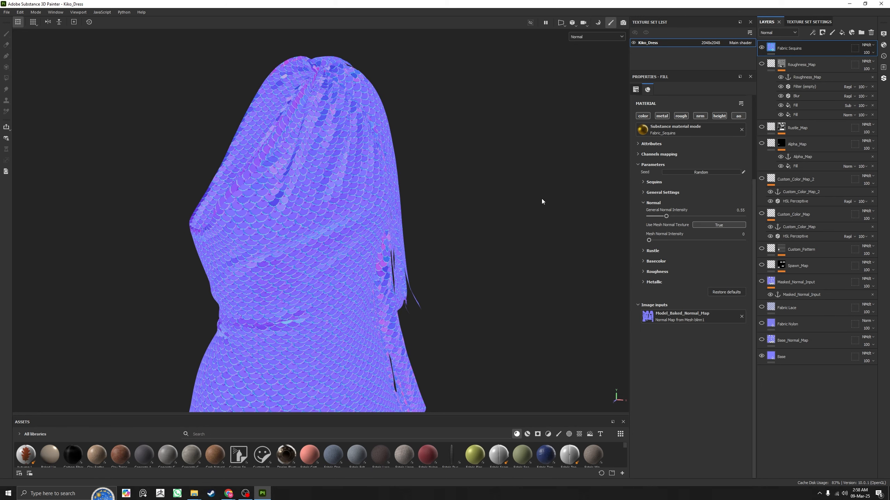
pyautogui.scroll(-3, 366, 189)
pyautogui.keyDown('alt'); pyautogui.moveTo(366, 190); pyautogui.dragTo(394, 106); pyautogui.keyUp('alt')
pyautogui.scroll(5, 364, 167)
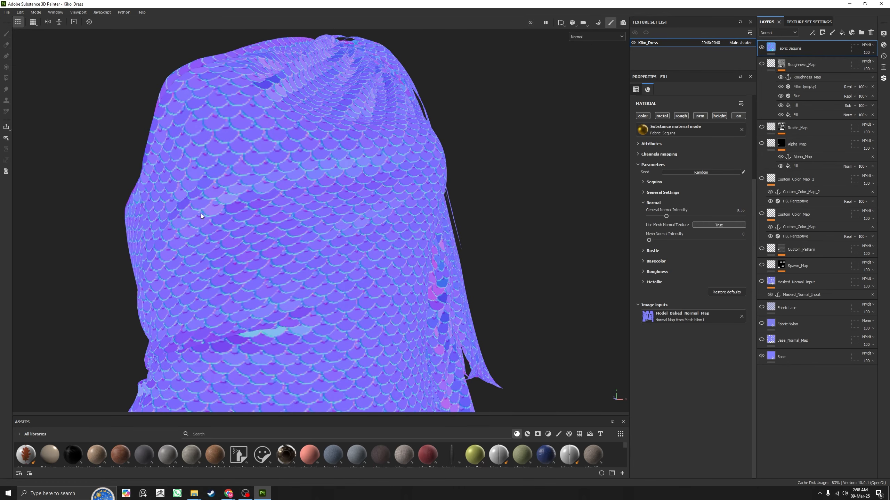
pyautogui.scroll(-4, 212, 210)
pyautogui.keyDown('alt'); pyautogui.moveTo(77, 130); pyautogui.dragTo(417, 169); pyautogui.keyUp('alt')
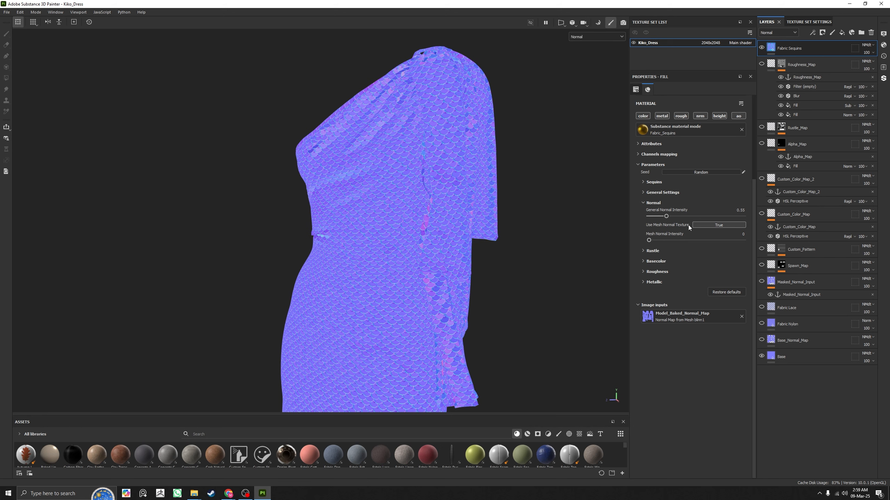
# Step: Try Mesh Normal Intensity at its maximum and at 2 on the sequins
pyautogui.moveTo(652, 241); pyautogui.dragTo(759, 242)
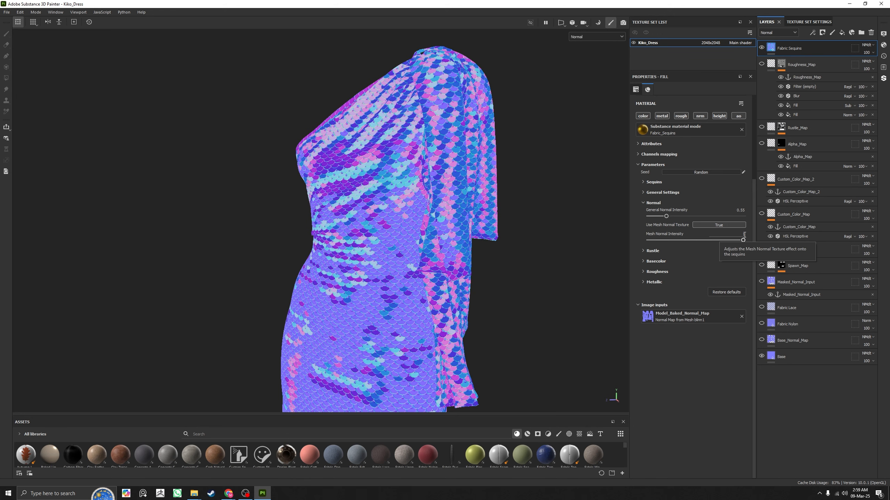
pyautogui.moveTo(739, 235); pyautogui.dragTo(770, 237)
pyautogui.write('2')
pyautogui.click(744, 249)
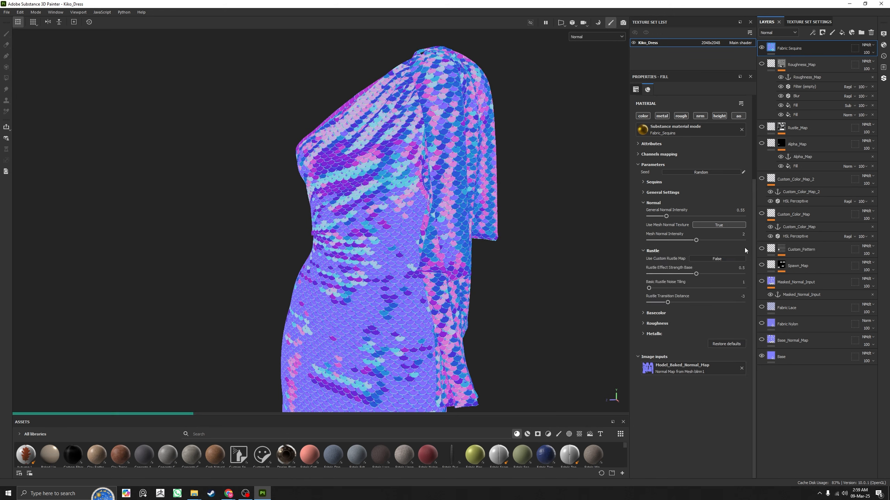
pyautogui.click(656, 252)
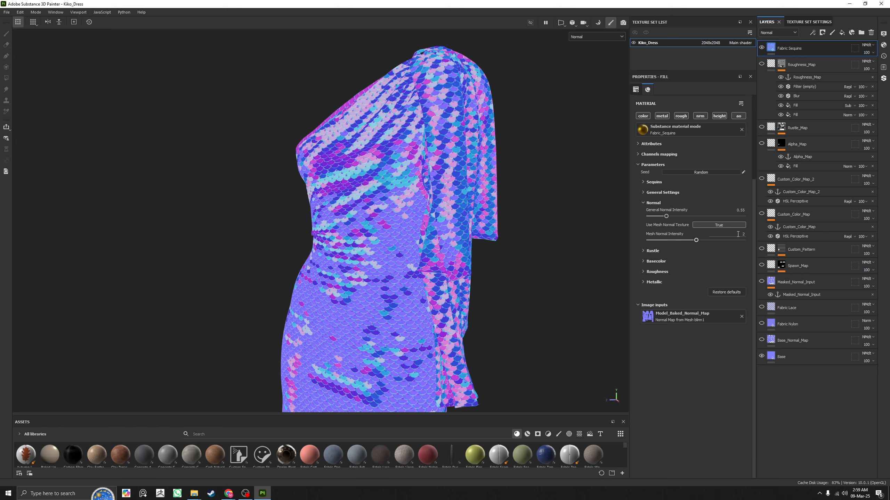
# Step: Reset Mesh Normal Intensity to 0, raise it to 0.81, and examine the sequin normals on the whole dress
pyautogui.write('0')
pyautogui.press('Return')
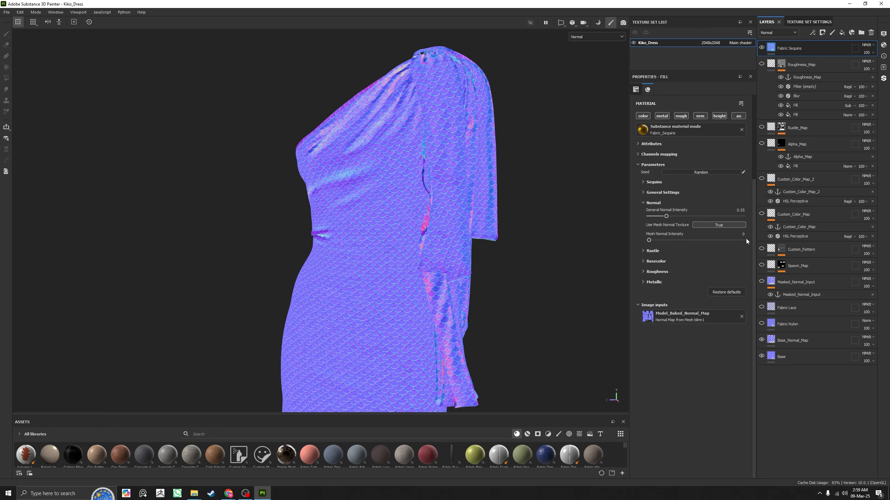
pyautogui.moveTo(656, 238)
pyautogui.mouseDown()
pyautogui.moveTo(750, 239)
pyautogui.moveTo(667, 242)
pyautogui.mouseUp()
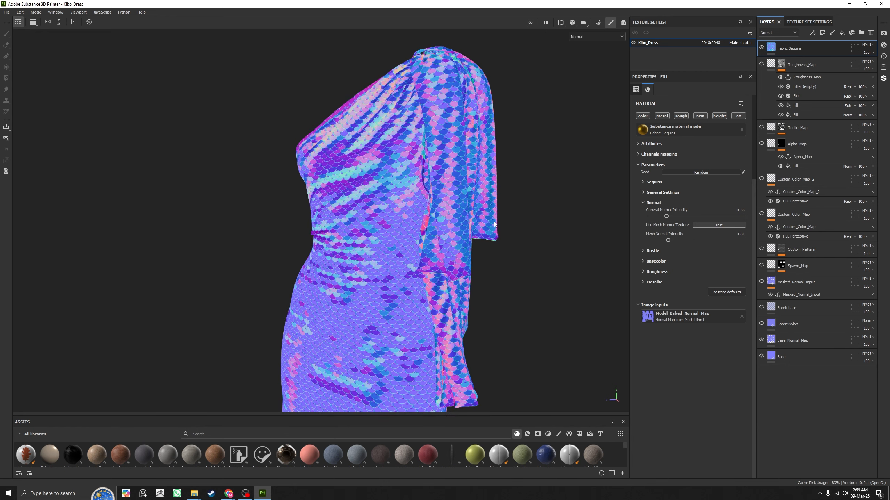
pyautogui.keyDown('alt'); pyautogui.moveTo(487, 216); pyautogui.dragTo(670, 160); pyautogui.keyUp('alt')
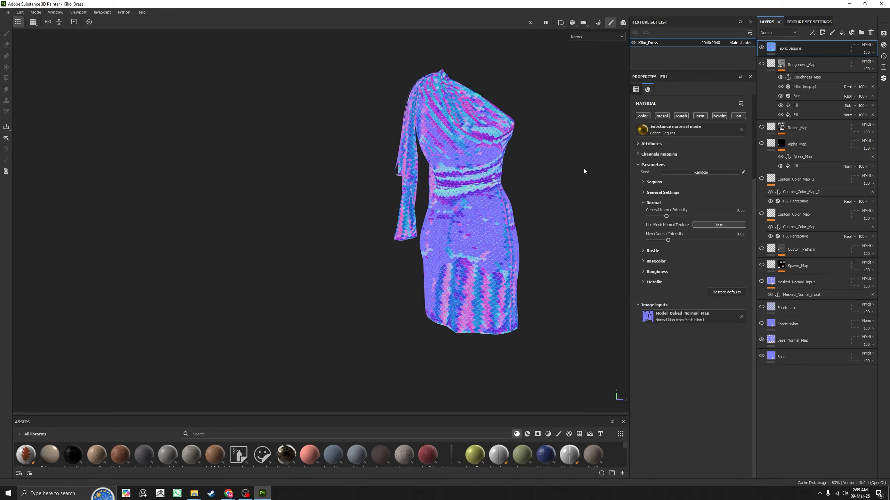
# Step: Examine the gold sequins on the skirt's back and front in the material view under different lighting
pyautogui.press('m')
pyautogui.keyDown('alt'); pyautogui.moveTo(550, 184); pyautogui.dragTo(270, 203); pyautogui.keyUp('alt')
pyautogui.keyDown('alt'); pyautogui.moveTo(482, 224); pyautogui.dragTo(466, 266, button='right'); pyautogui.keyUp('alt')
pyautogui.keyDown('alt'); pyautogui.moveTo(466, 266); pyautogui.dragTo(501, 182, button='middle'); pyautogui.keyUp('alt')
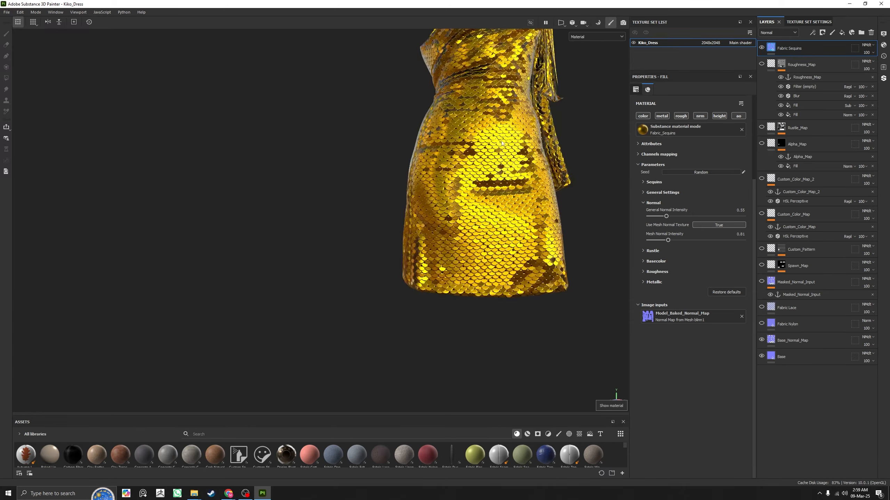
pyautogui.keyDown('alt'); pyautogui.moveTo(501, 182); pyautogui.dragTo(669, 213); pyautogui.keyUp('alt')
pyautogui.keyDown('alt'); pyautogui.moveTo(539, 227); pyautogui.dragTo(565, 270); pyautogui.keyUp('alt')
pyautogui.keyDown('shift'); pyautogui.moveTo(565, 270); pyautogui.dragTo(491, 265, button='right'); pyautogui.keyUp('shift')
pyautogui.keyDown('alt'); pyautogui.moveTo(490, 264); pyautogui.dragTo(493, 237); pyautogui.keyUp('alt')
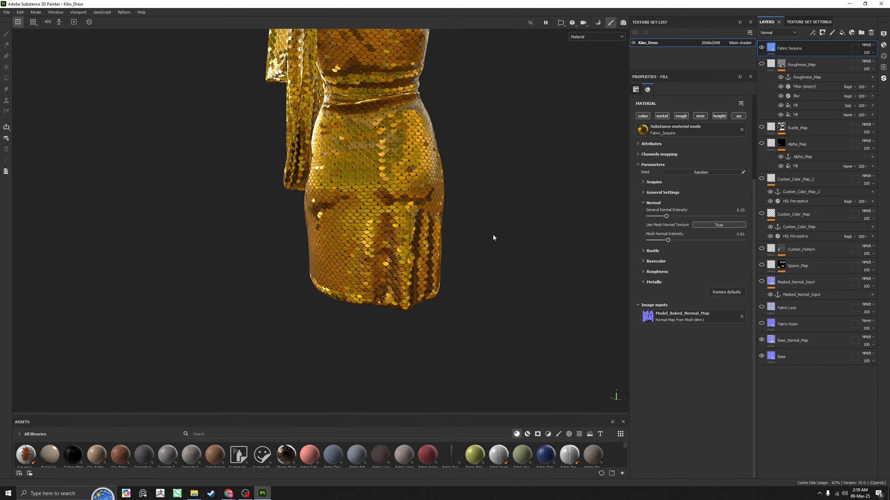
# Step: Set Mesh Normal Intensity to 0.43 and compare the sequins across the dress in the normal channel and material view
pyautogui.moveTo(668, 240); pyautogui.dragTo(658, 240)
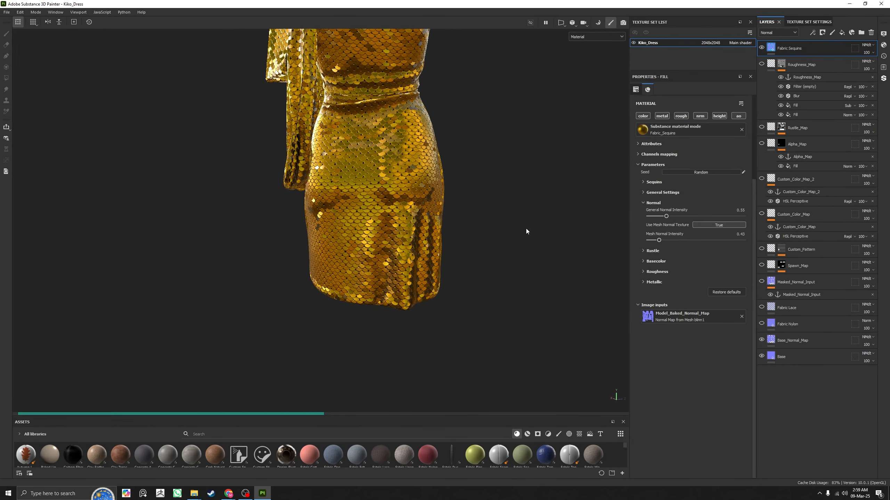
pyautogui.press('c')
pyautogui.keyDown('alt'); pyautogui.moveTo(481, 220); pyautogui.dragTo(378, 210); pyautogui.keyUp('alt')
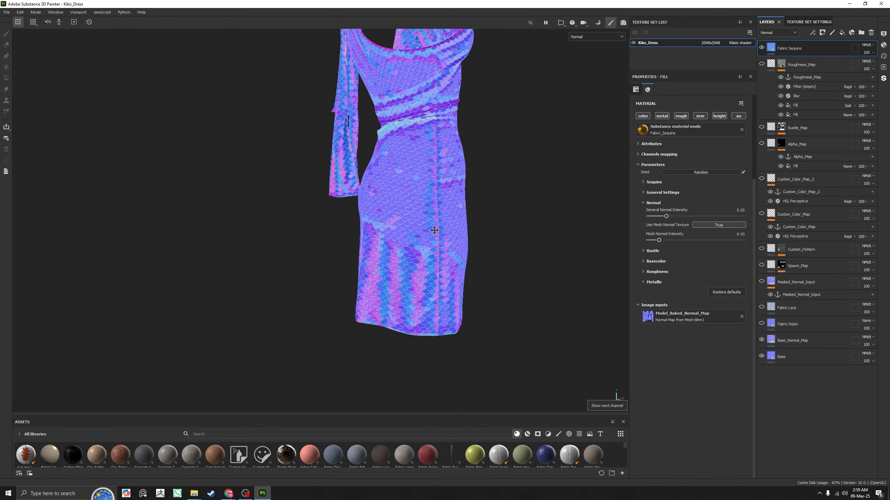
pyautogui.keyDown('alt'); pyautogui.moveTo(452, 108); pyautogui.dragTo(425, 182, button='middle'); pyautogui.keyUp('alt')
pyautogui.keyDown('alt'); pyautogui.moveTo(425, 182); pyautogui.dragTo(354, 190); pyautogui.keyUp('alt')
pyautogui.keyDown('alt'); pyautogui.moveTo(466, 147); pyautogui.dragTo(518, 114, button='right'); pyautogui.keyUp('alt')
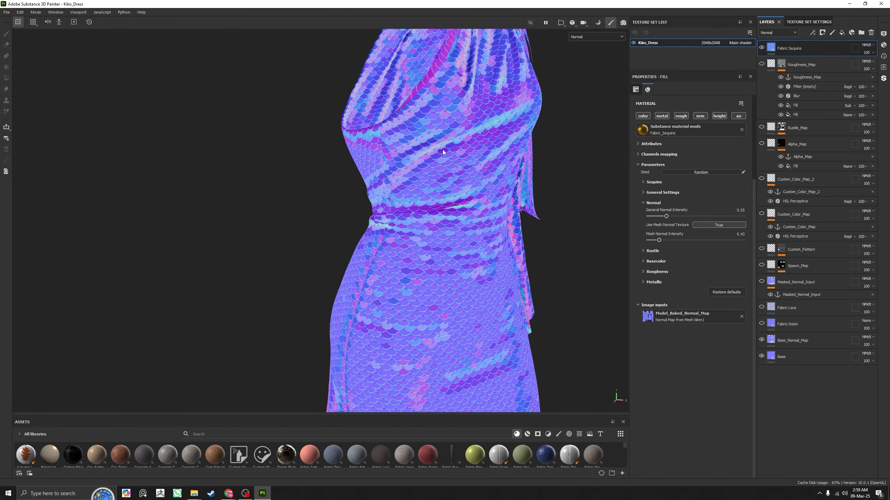
pyautogui.press('m')
pyautogui.keyDown('alt'); pyautogui.moveTo(449, 149); pyautogui.dragTo(500, 153); pyautogui.keyUp('alt')
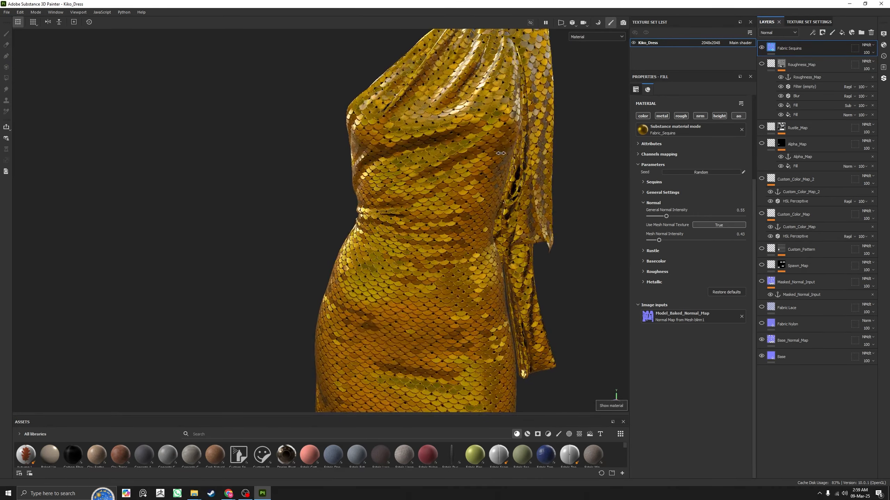
pyautogui.keyDown('shift'); pyautogui.moveTo(501, 154); pyautogui.dragTo(198, 111, button='right'); pyautogui.keyUp('shift')
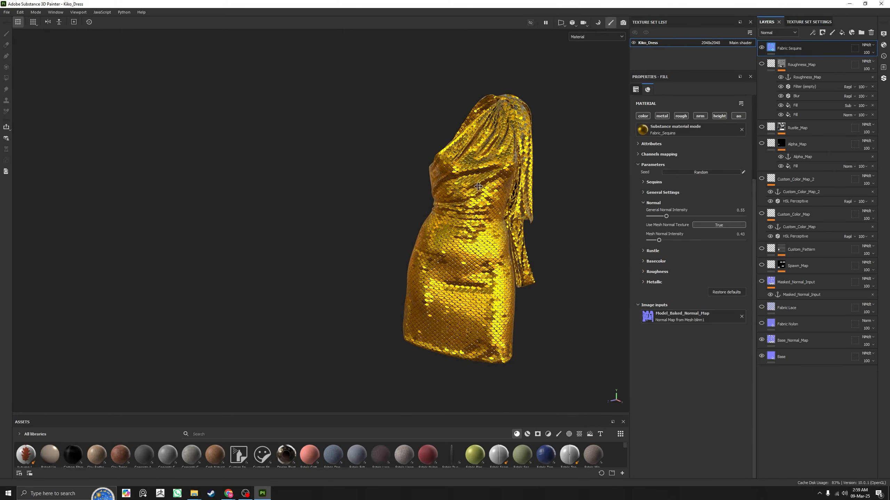
pyautogui.keyDown('alt'); pyautogui.moveTo(478, 186); pyautogui.dragTo(452, 197); pyautogui.keyUp('alt')
pyautogui.keyDown('alt'); pyautogui.moveTo(420, 211); pyautogui.dragTo(454, 228, button='right'); pyautogui.keyUp('alt')
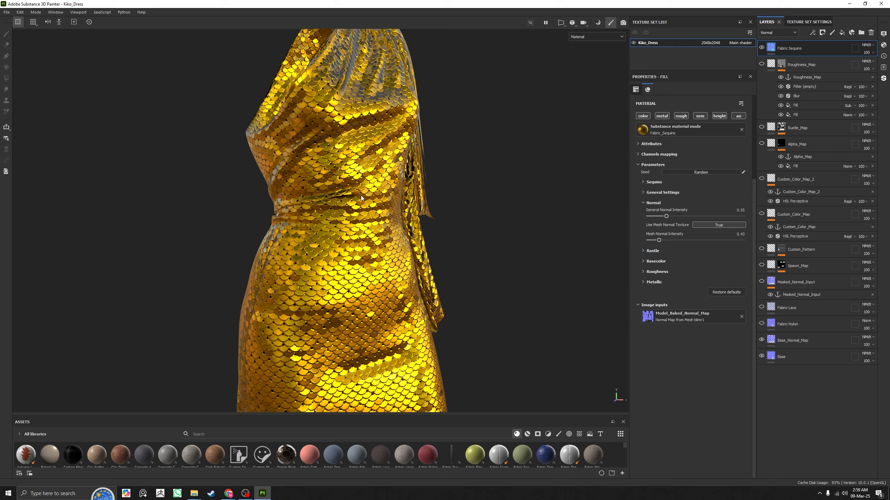
# Step: Hide Fabric Sequins, check Fabric Nylon's visibility, and inspect the underlying normal channel around the waist
pyautogui.click(781, 266)
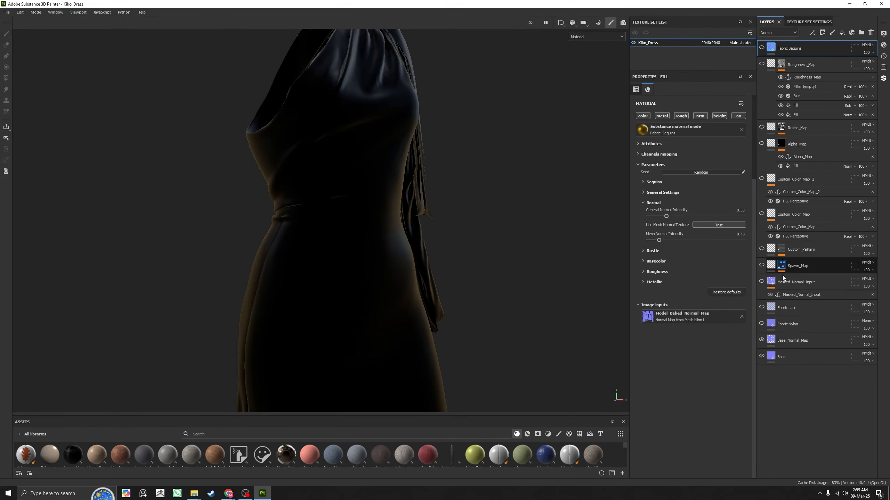
pyautogui.click(762, 325)
pyautogui.click(764, 324)
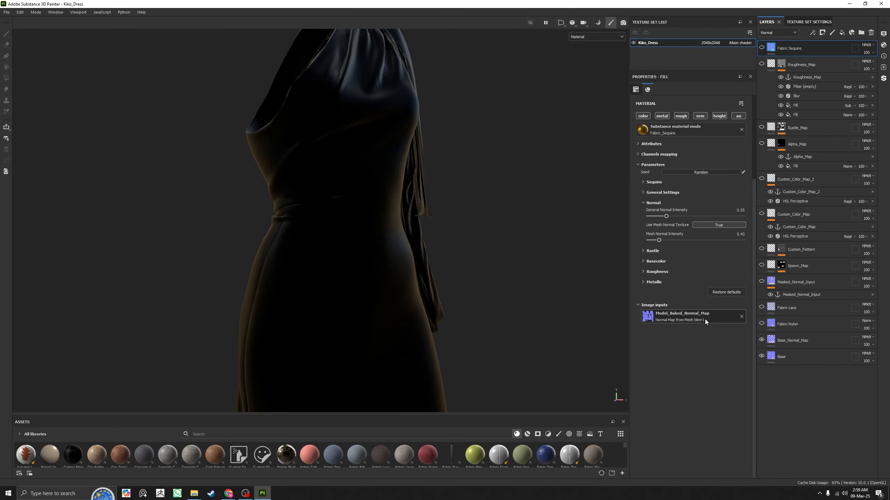
pyautogui.press('c')
pyautogui.scroll(5, 471, 233)
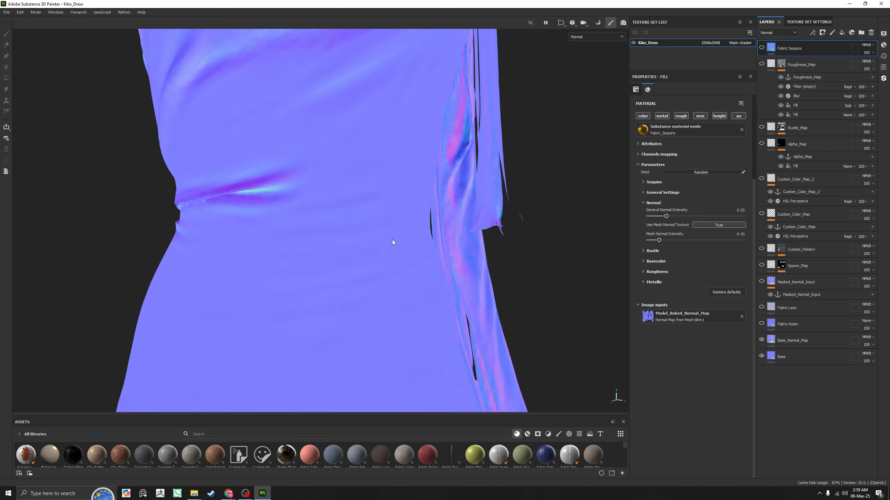
# Step: Hide the Base_Normal_Map layer, show Fabric Sequins again, and compare the dress in the normal channel and material view
pyautogui.click(761, 340)
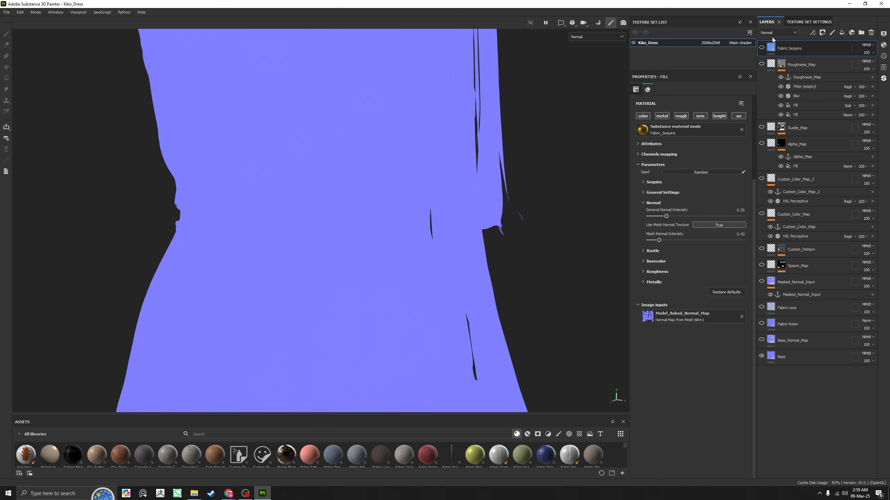
pyautogui.click(761, 48)
pyautogui.keyDown('alt'); pyautogui.moveTo(435, 226); pyautogui.dragTo(154, 109, button='right'); pyautogui.keyUp('alt')
pyautogui.press('m')
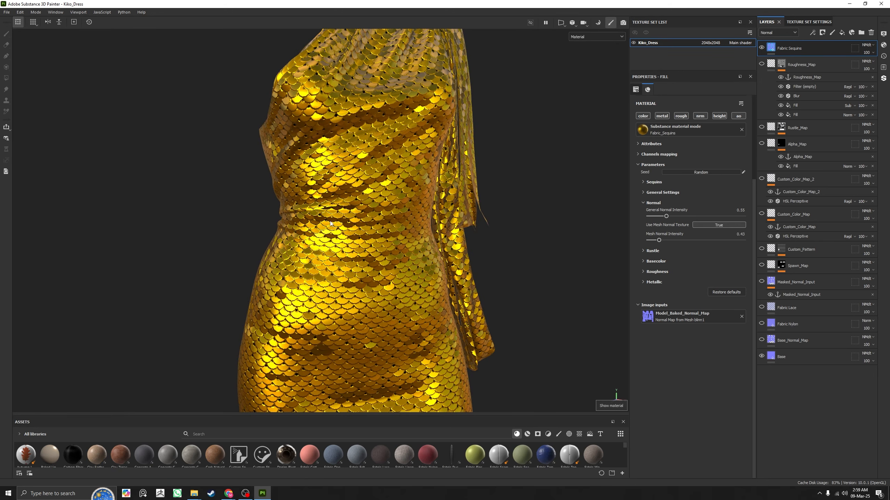
pyautogui.press('c')
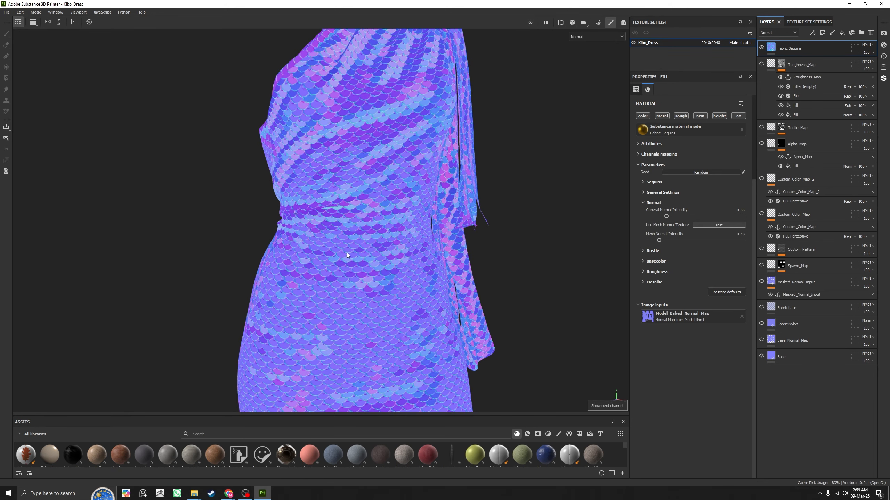
pyautogui.press('m')
pyautogui.keyDown('alt'); pyautogui.moveTo(481, 220); pyautogui.dragTo(158, 144, button='right'); pyautogui.keyUp('alt')
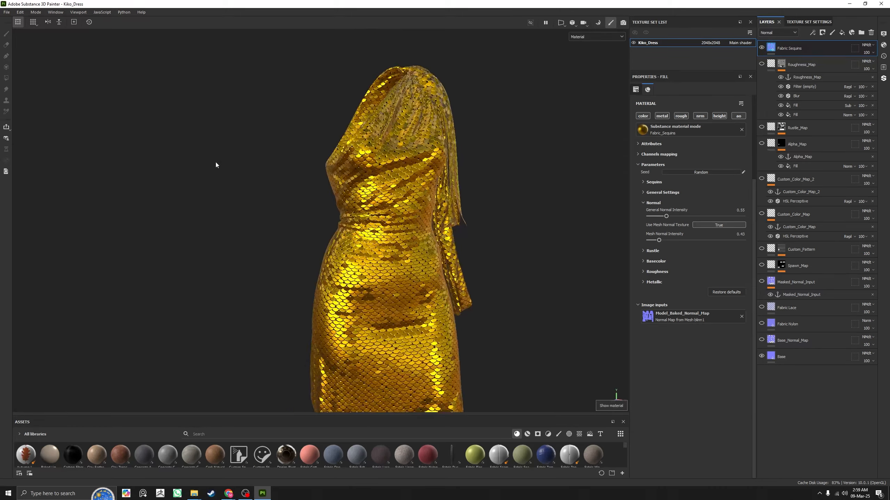
pyautogui.keyDown('alt'); pyautogui.moveTo(511, 199); pyautogui.dragTo(483, 215); pyautogui.keyUp('alt')
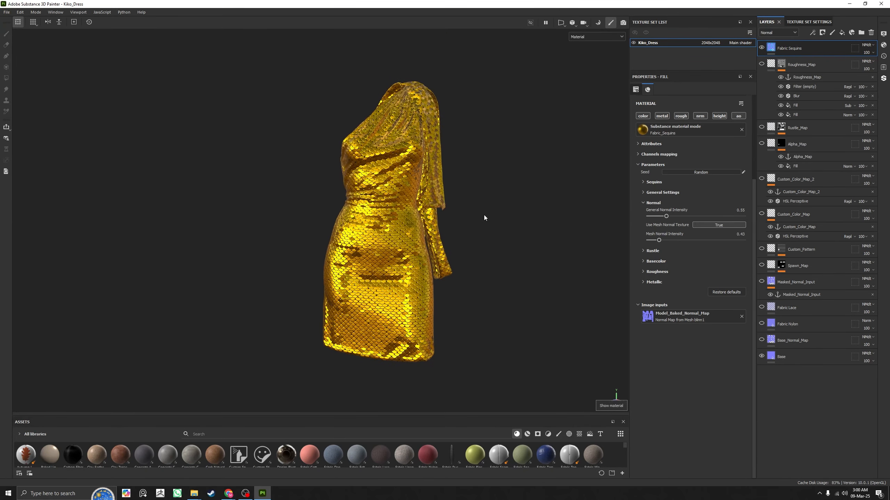
pyautogui.keyDown('alt'); pyautogui.moveTo(423, 180); pyautogui.dragTo(517, 216, button='right'); pyautogui.keyUp('alt')
pyautogui.keyDown('alt'); pyautogui.moveTo(517, 215); pyautogui.dragTo(501, 232); pyautogui.keyUp('alt')
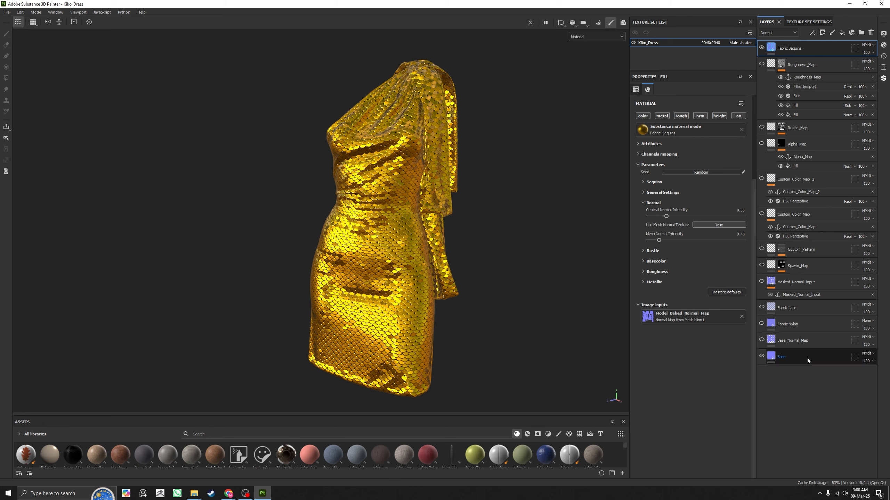
# Step: Make the Masked_Normal_Input layer visible and add a Paint effect beneath its anchor point
pyautogui.click(789, 281)
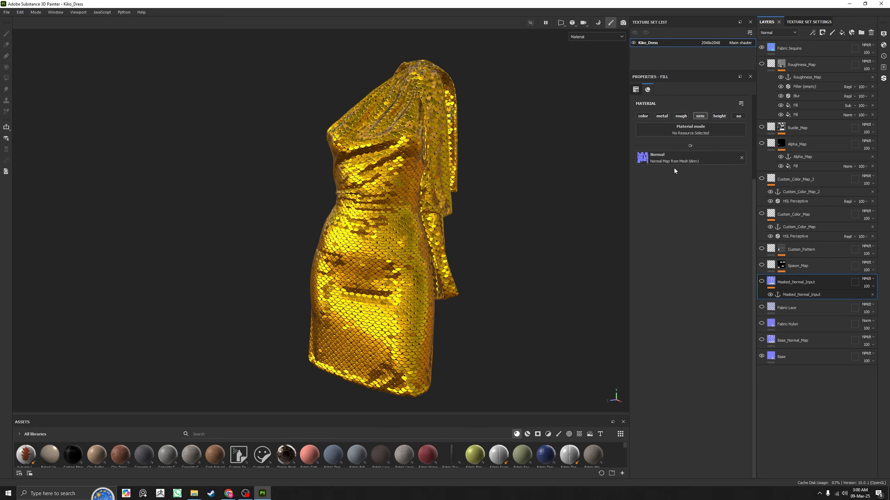
pyautogui.click(761, 282)
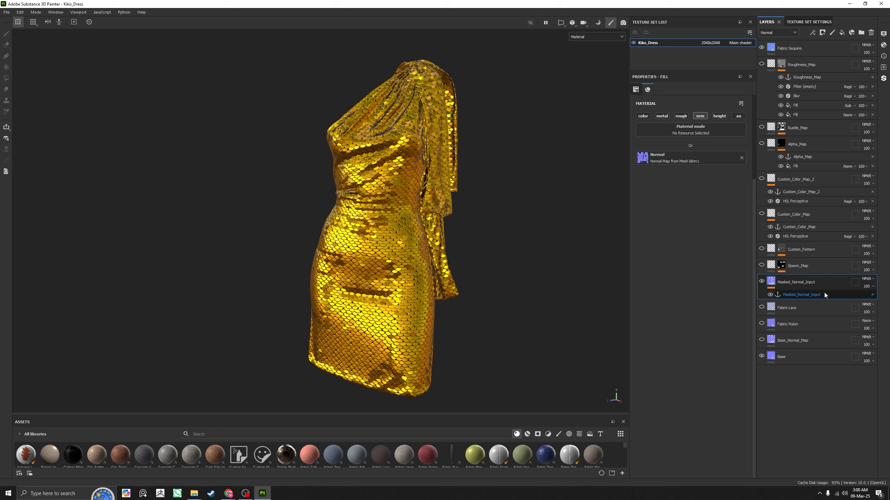
pyautogui.rightClick(798, 294)
pyautogui.click(827, 400)
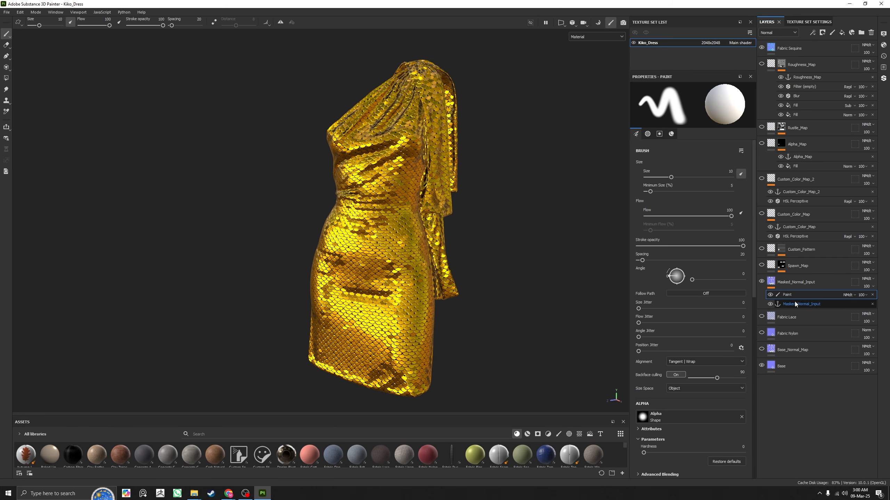
pyautogui.moveTo(801, 305)
pyautogui.mouseDown()
pyautogui.moveTo(815, 306)
pyautogui.moveTo(760, 294)
pyautogui.mouseUp()
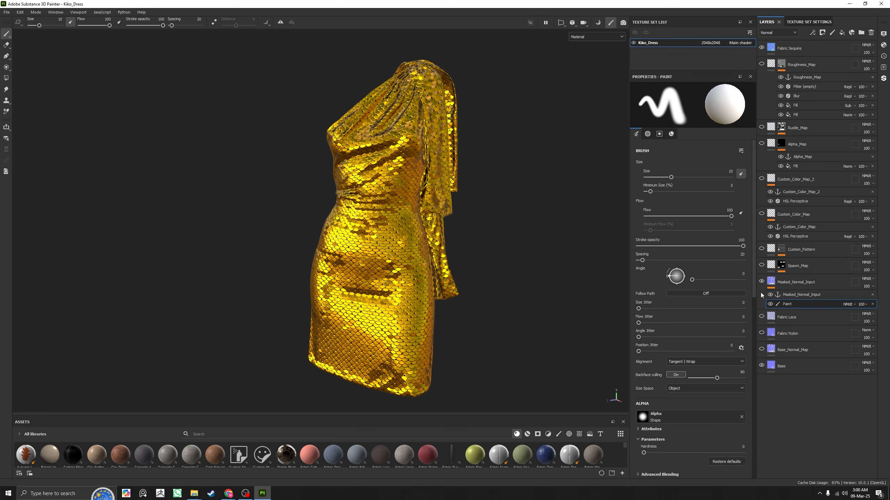
pyautogui.scroll(-5, 711, 368)
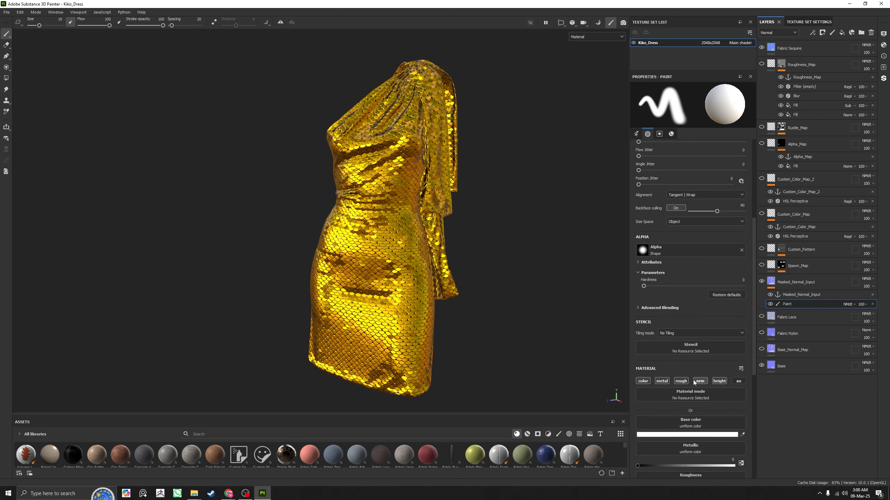
# Step: Assign the Masked_Normal_Input anchor point to the Model_Baked_Normal_Map input of Fabric Sequins
pyautogui.click(792, 53)
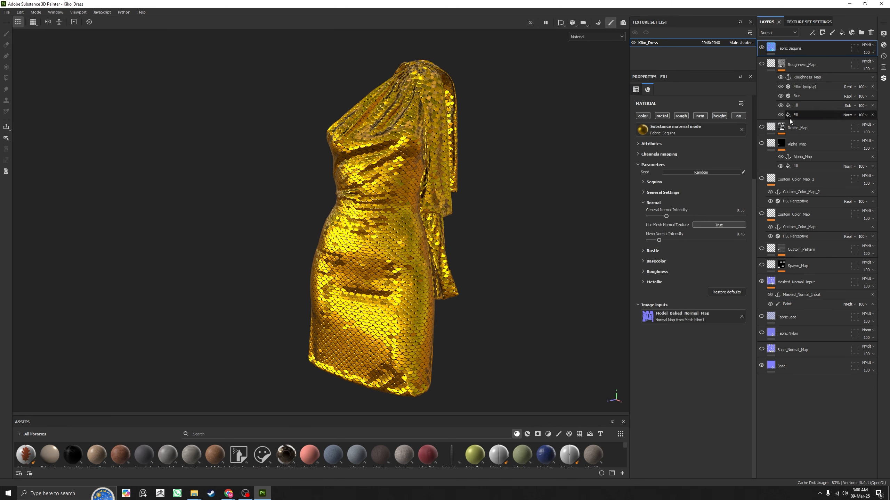
pyautogui.click(681, 319)
pyautogui.click(725, 326)
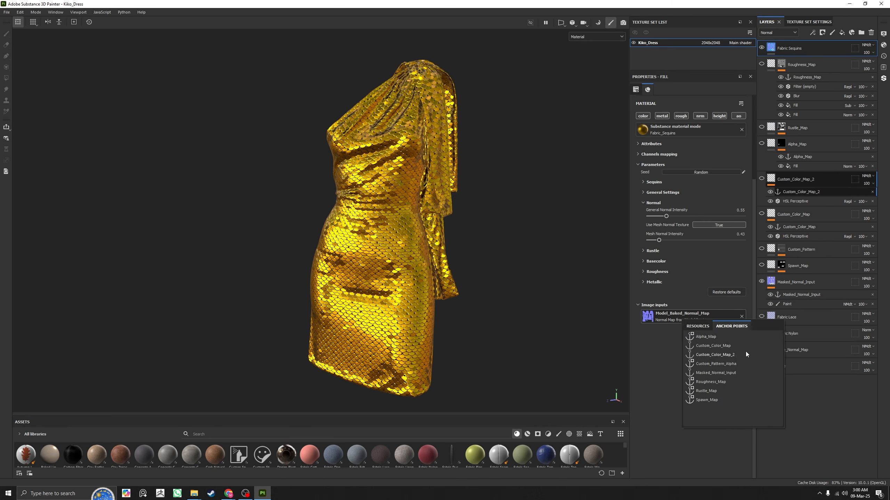
pyautogui.click(729, 373)
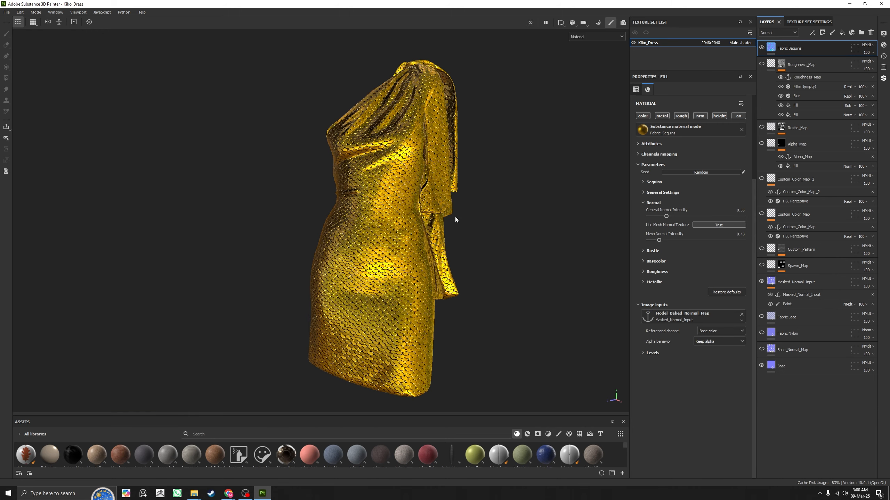
pyautogui.scroll(3, 392, 157)
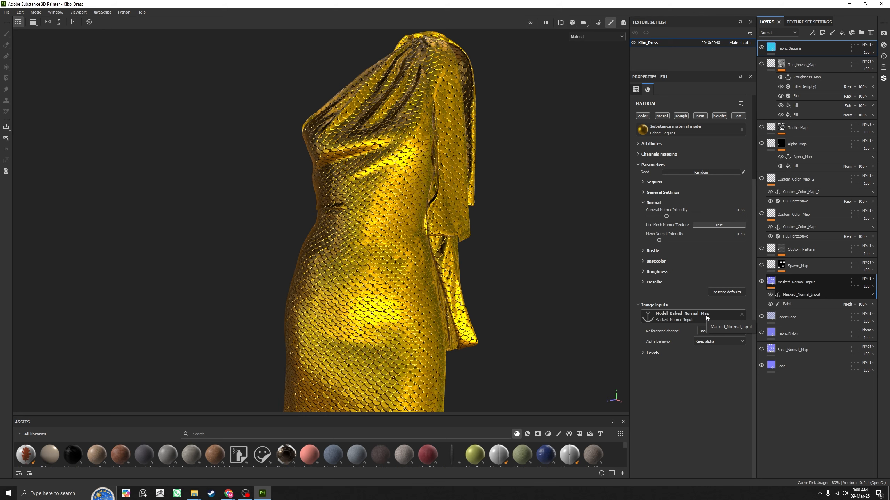
# Step: Compare the sequins in the normal channel and material view, and set the anchor input's Referenced channel to Normal
pyautogui.click(714, 333)
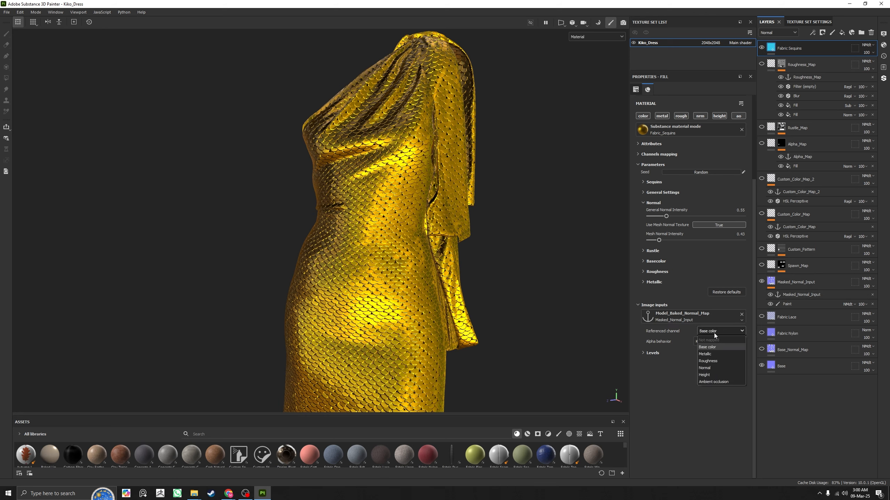
pyautogui.press('c')
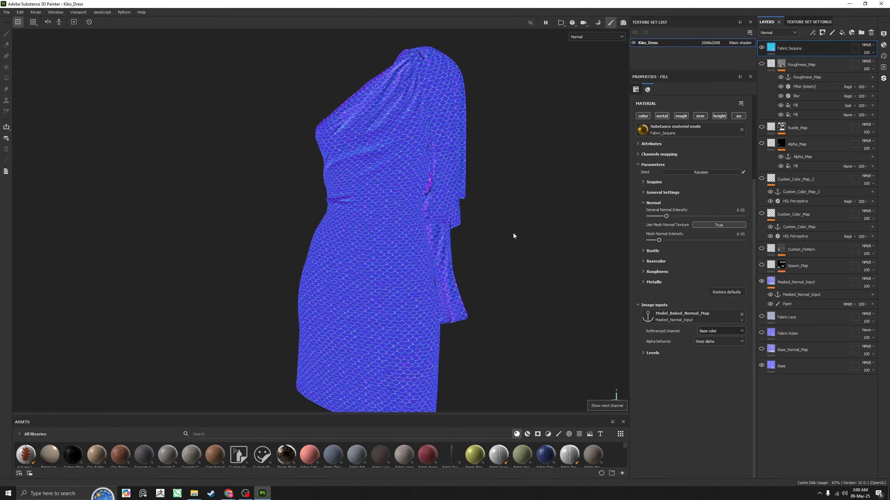
pyautogui.press('m')
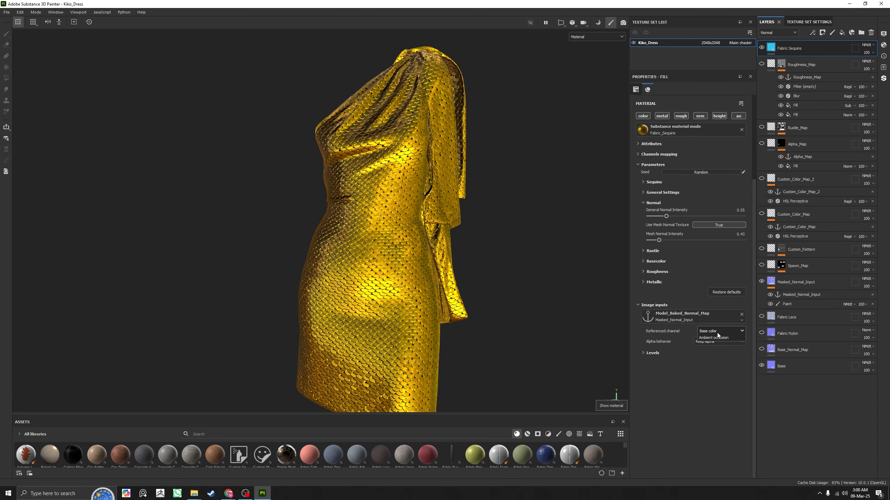
pyautogui.click(713, 369)
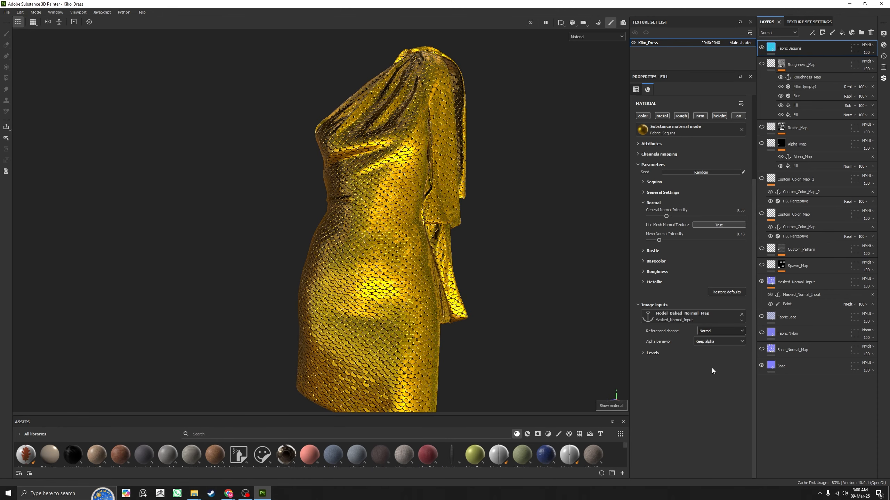
pyautogui.keyDown('alt'); pyautogui.moveTo(508, 272); pyautogui.dragTo(538, 278); pyautogui.keyUp('alt')
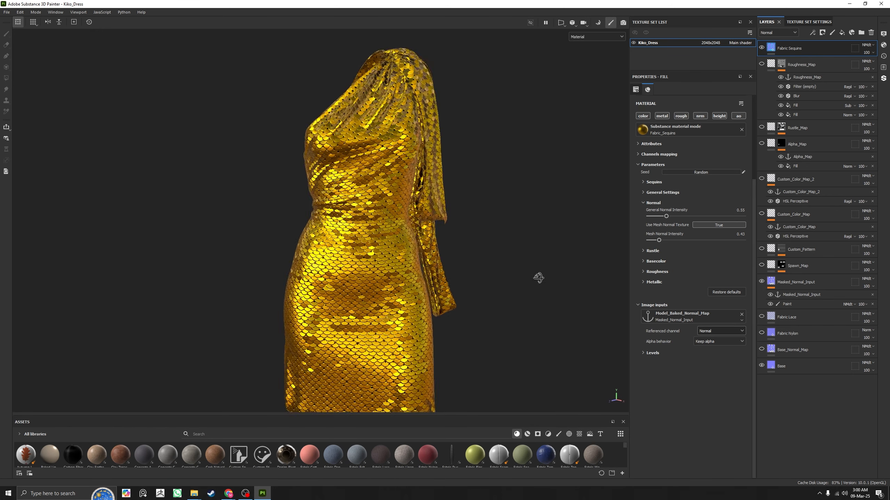
# Step: Show the normal channel and select the Paint effect under Masked_Normal_Input, framing the sequins on the dress
pyautogui.press('c')
pyautogui.click(806, 305)
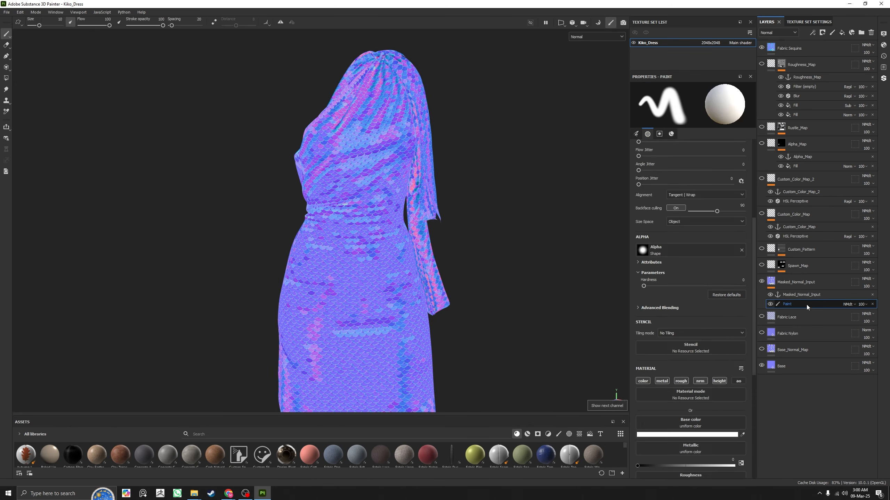
pyautogui.keyDown('alt'); pyautogui.moveTo(411, 317); pyautogui.dragTo(422, 182, button='middle'); pyautogui.keyUp('alt')
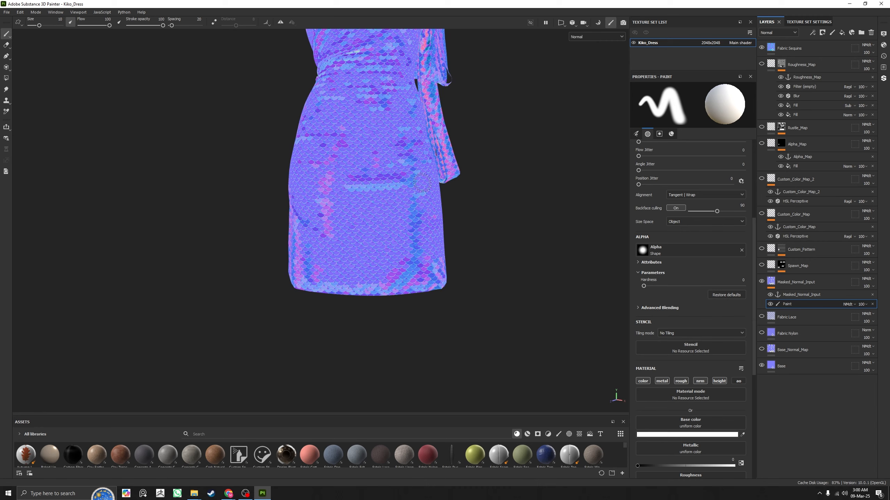
pyautogui.scroll(3, 421, 183)
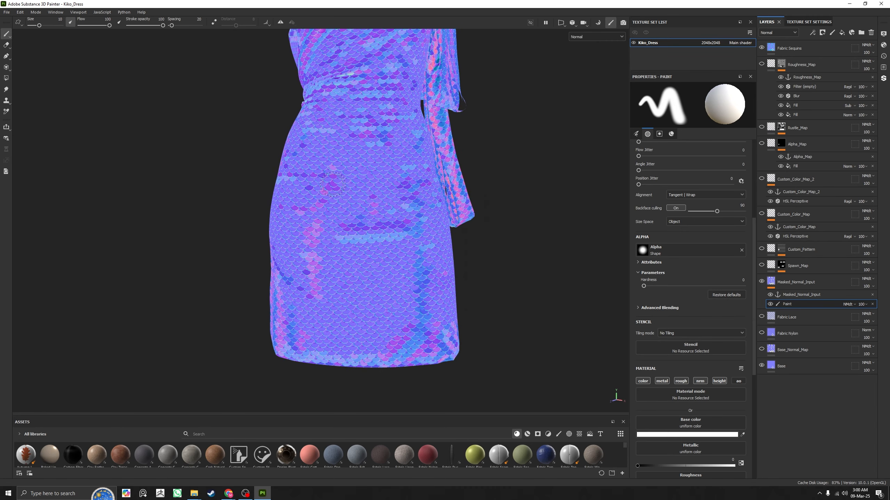
pyautogui.moveTo(342, 175)
pyautogui.keyDown('alt'); pyautogui.mouseDown()
pyautogui.moveTo(435, 189)
pyautogui.moveTo(442, 272)
pyautogui.moveTo(339, 153)
pyautogui.mouseUp(); pyautogui.keyUp('alt')
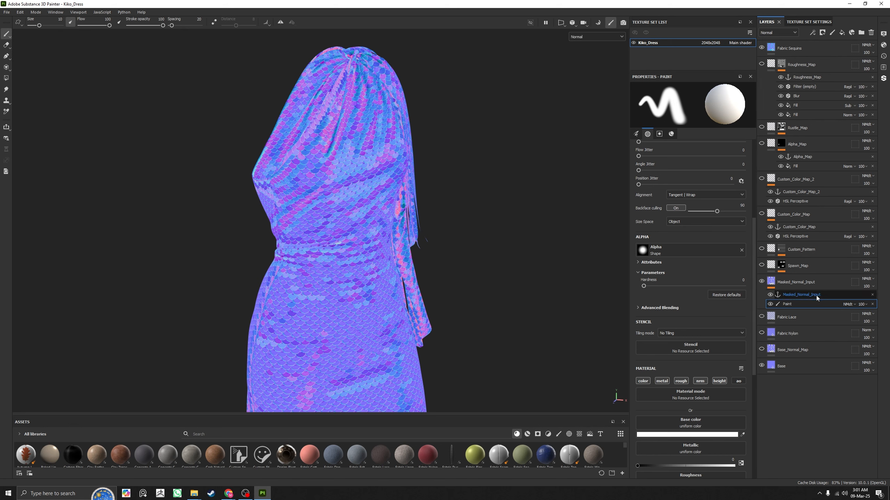
# Step: Restrict the Paint effect to the normal channel, enlarge the brush to about 40.4, and check its normal color 8080FF
pyautogui.click(699, 381)
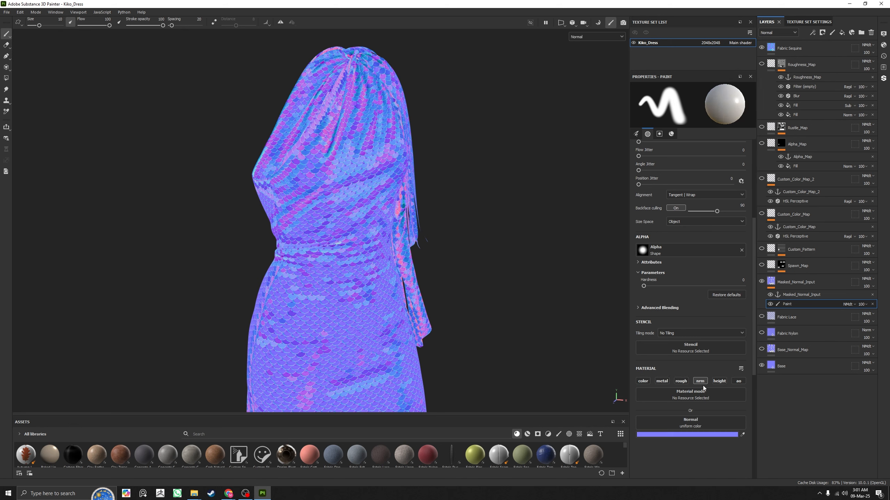
pyautogui.keyDown('alt'); pyautogui.moveTo(480, 312); pyautogui.dragTo(263, 154); pyautogui.keyUp('alt')
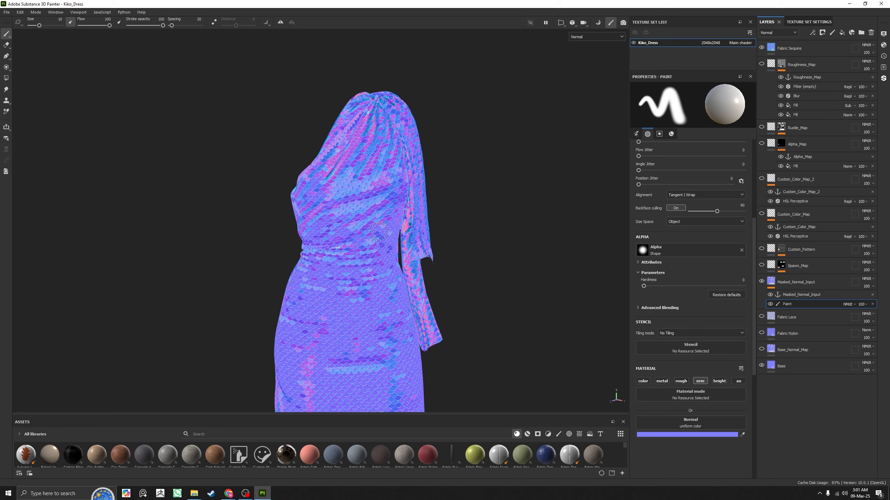
pyautogui.keyDown('ctrl'); pyautogui.moveTo(378, 230); pyautogui.dragTo(420, 256, button='right'); pyautogui.keyUp('ctrl')
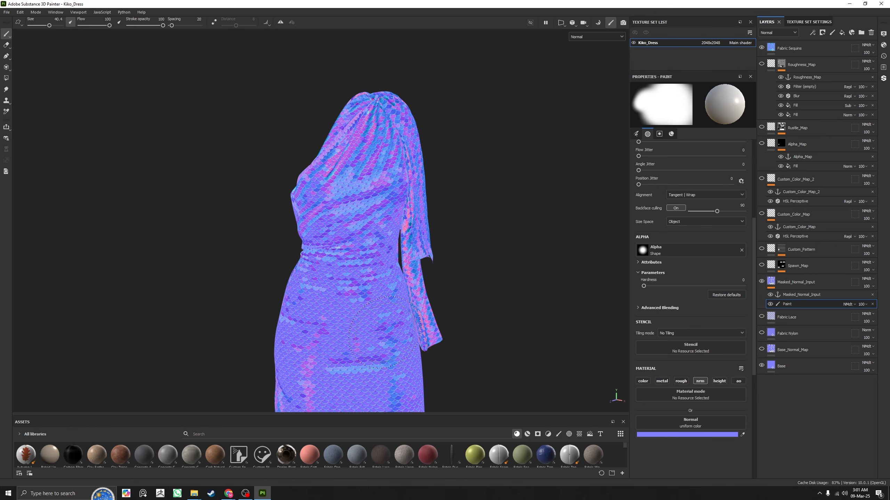
pyautogui.click(670, 434)
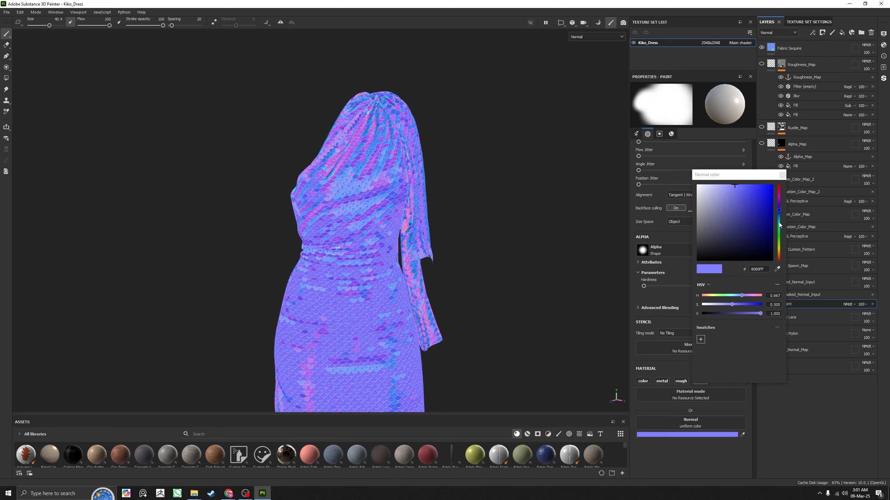
pyautogui.click(783, 175)
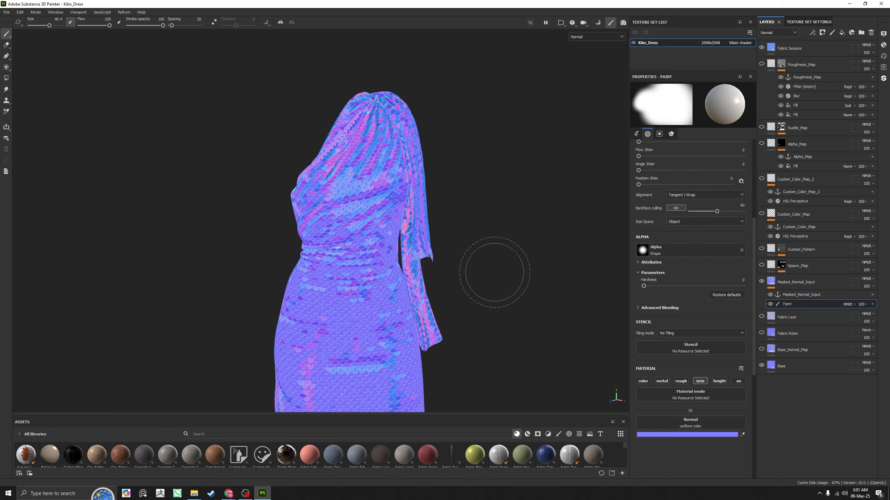
# Step: Set the Paint effect's blending mode to Normal and paint the flat normal color over the dress's skirt
pyautogui.keyDown('alt'); pyautogui.moveTo(360, 347); pyautogui.dragTo(364, 240, button='middle'); pyautogui.keyUp('alt')
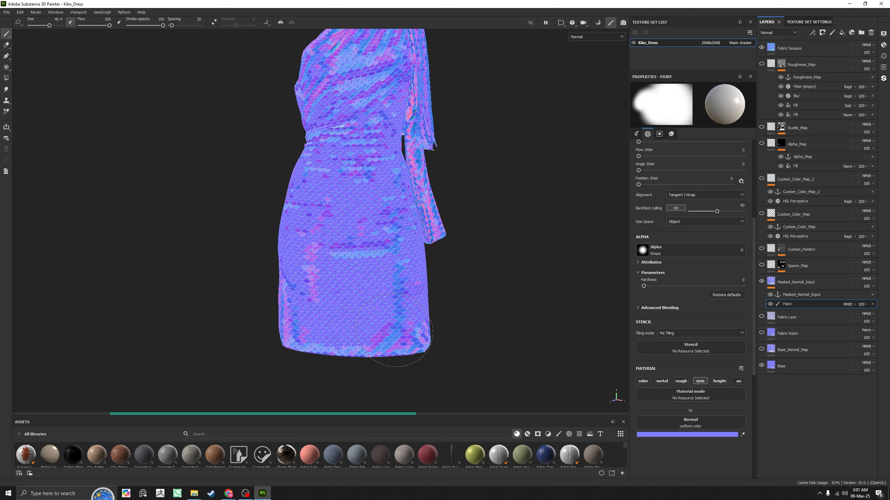
pyautogui.click(849, 304)
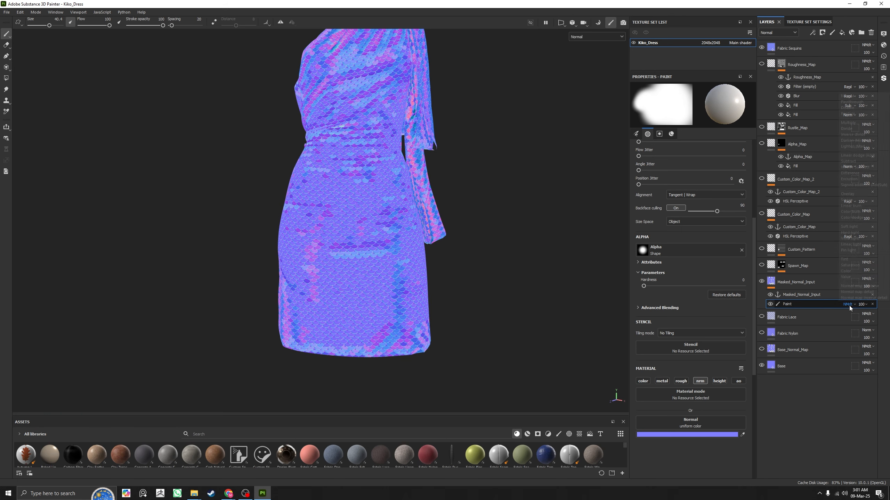
pyautogui.click(861, 98)
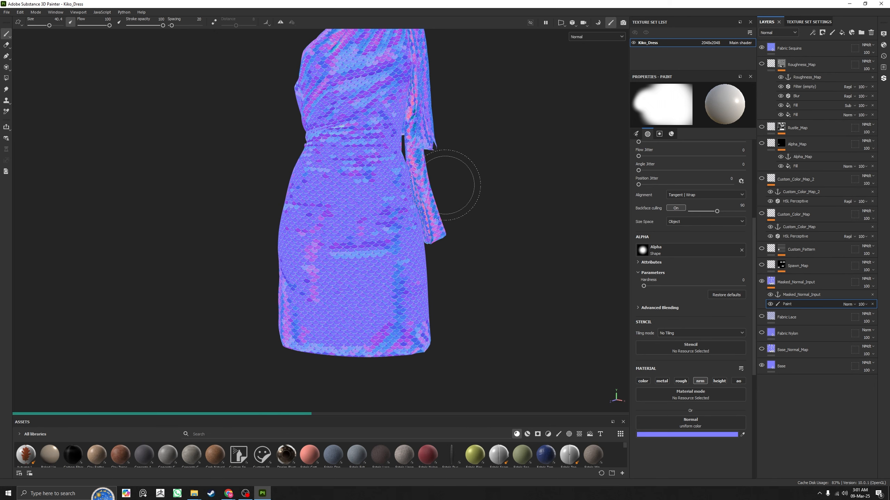
pyautogui.keyDown('alt'); pyautogui.moveTo(448, 189); pyautogui.dragTo(476, 217); pyautogui.keyUp('alt')
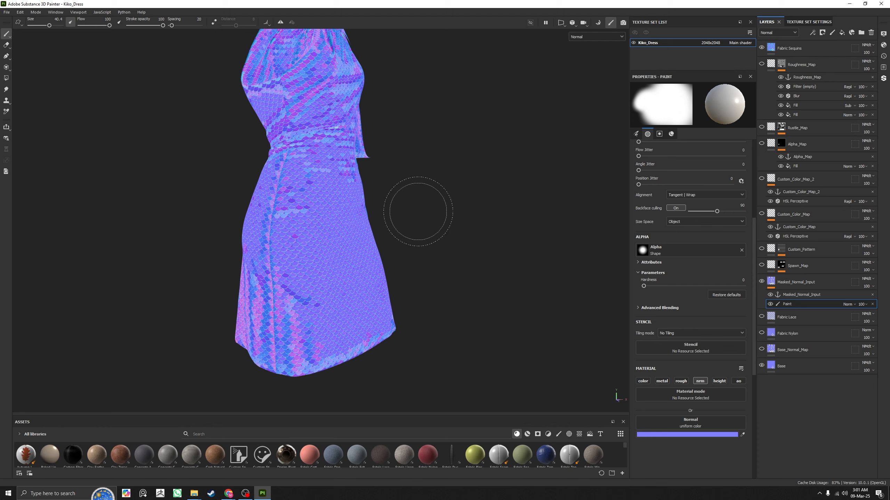
pyautogui.keyDown('alt'); pyautogui.moveTo(424, 210); pyautogui.dragTo(497, 228); pyautogui.keyUp('alt')
pyautogui.keyDown('alt'); pyautogui.moveTo(452, 224); pyautogui.dragTo(504, 204, button='middle'); pyautogui.keyUp('alt')
pyautogui.click(406, 218)
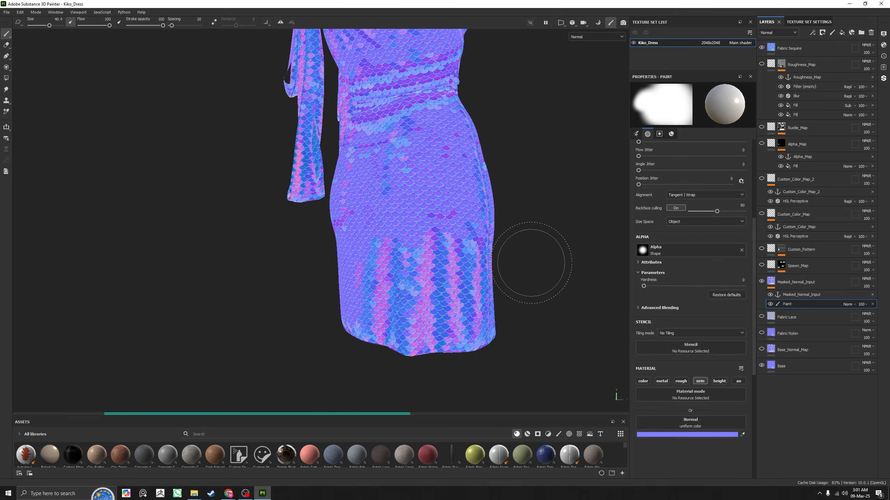
# Step: Try an opacity of 57 on the Paint effect, and settle on 81
pyautogui.keyDown('alt'); pyautogui.moveTo(540, 274); pyautogui.dragTo(557, 204); pyautogui.keyUp('alt')
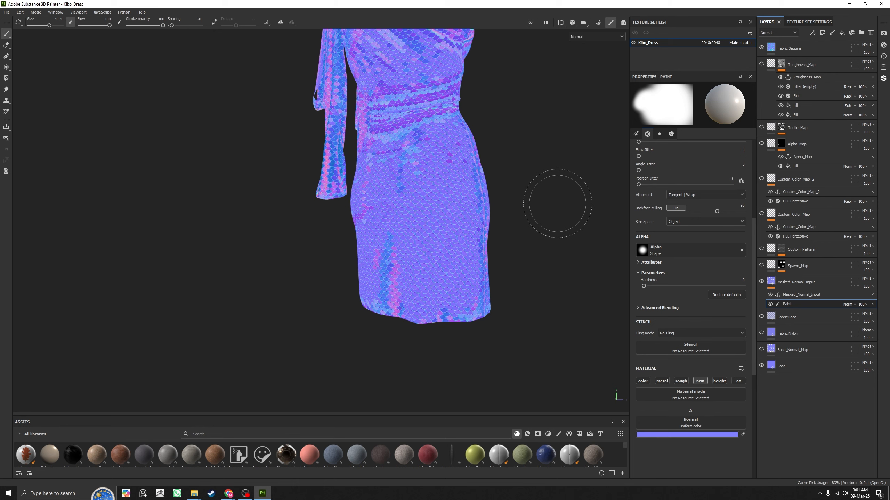
pyautogui.press('m')
pyautogui.press('c')
pyautogui.click(864, 305)
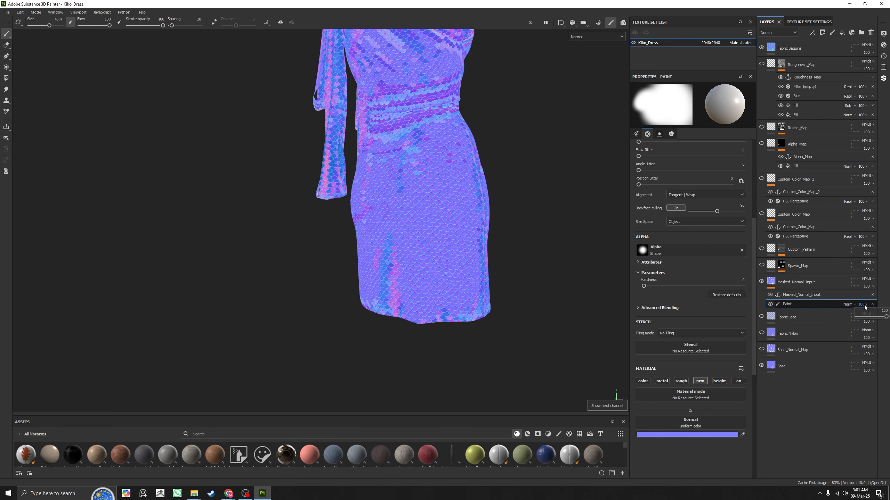
pyautogui.moveTo(886, 317); pyautogui.dragTo(873, 318)
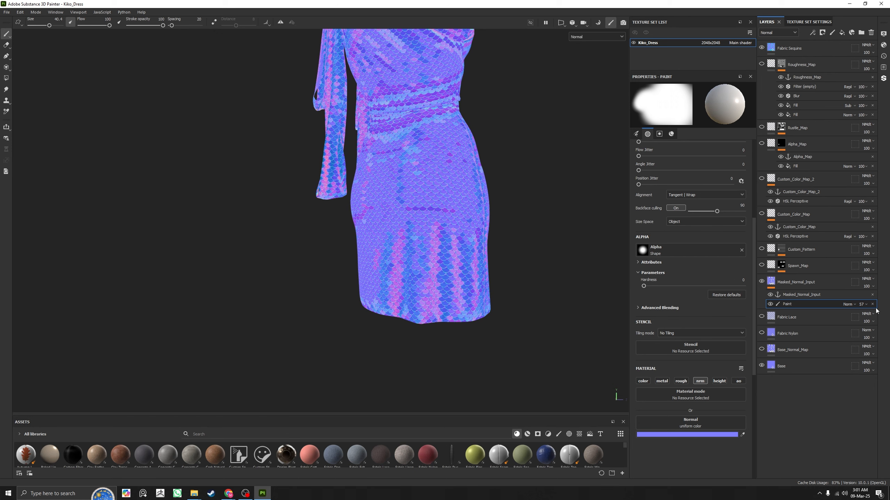
pyautogui.click(864, 305)
pyautogui.moveTo(872, 317); pyautogui.dragTo(880, 316)
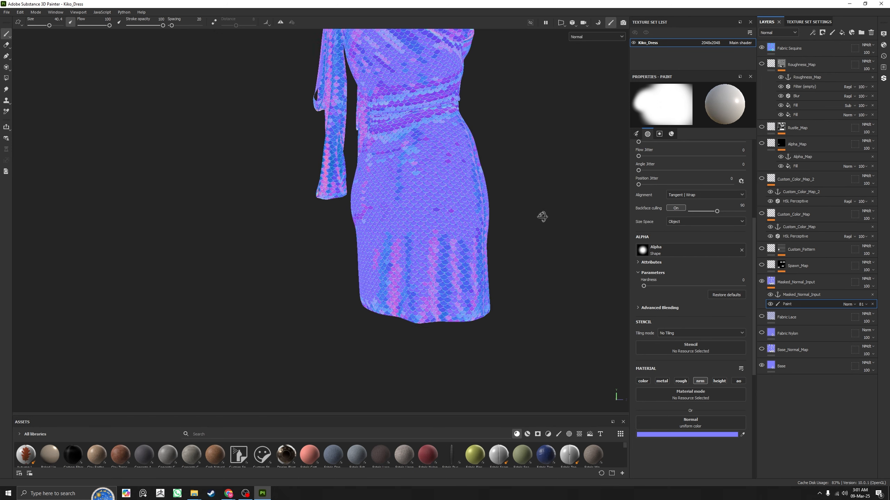
# Step: Examine the painted sequin normals around the skirt and waist, and review the Paint effect's available blending modes
pyautogui.keyDown('alt'); pyautogui.moveTo(541, 215); pyautogui.dragTo(459, 197); pyautogui.keyUp('alt')
pyautogui.keyDown('alt'); pyautogui.moveTo(537, 218); pyautogui.dragTo(468, 249, button='middle'); pyautogui.keyUp('alt')
pyautogui.keyDown('alt'); pyautogui.moveTo(468, 249); pyautogui.dragTo(574, 253, button='right'); pyautogui.keyUp('alt')
pyautogui.keyDown('alt'); pyautogui.moveTo(583, 253); pyautogui.dragTo(435, 252); pyautogui.keyUp('alt')
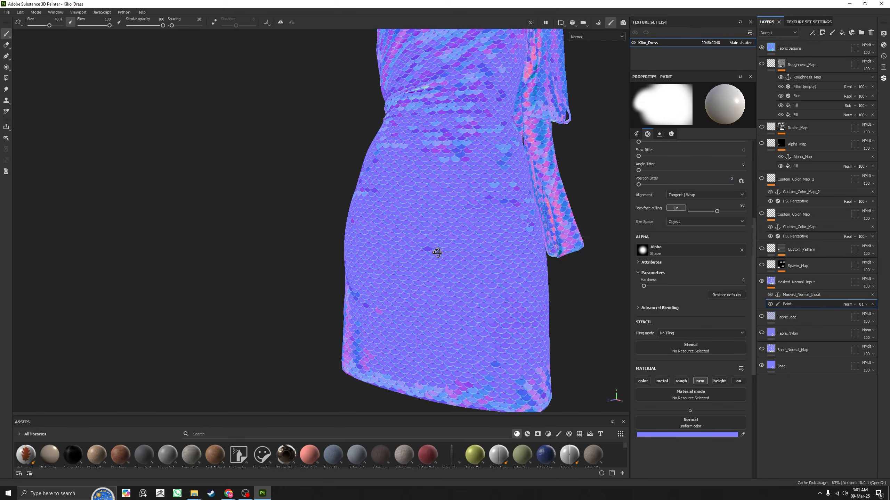
pyautogui.keyDown('alt'); pyautogui.moveTo(487, 233); pyautogui.dragTo(432, 274, button='middle'); pyautogui.keyUp('alt')
pyautogui.scroll(2, 433, 274)
pyautogui.click(848, 304)
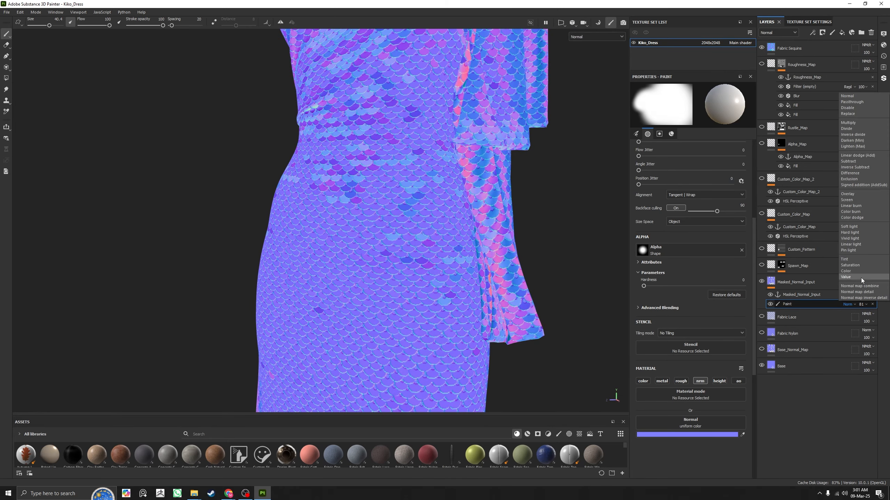
pyautogui.click(504, 230)
pyautogui.keyDown('alt'); pyautogui.moveTo(436, 216); pyautogui.dragTo(132, 137, button='right'); pyautogui.keyUp('alt')
pyautogui.keyDown('alt'); pyautogui.moveTo(373, 175); pyautogui.dragTo(301, 197, button='right'); pyautogui.keyUp('alt')
pyautogui.keyDown('alt'); pyautogui.moveTo(492, 218); pyautogui.dragTo(428, 227, button='middle'); pyautogui.keyUp('alt')
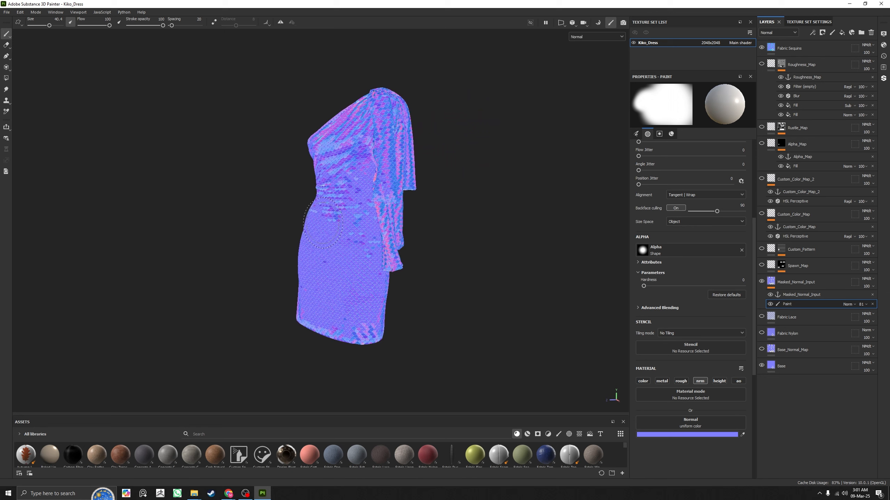
pyautogui.click(848, 304)
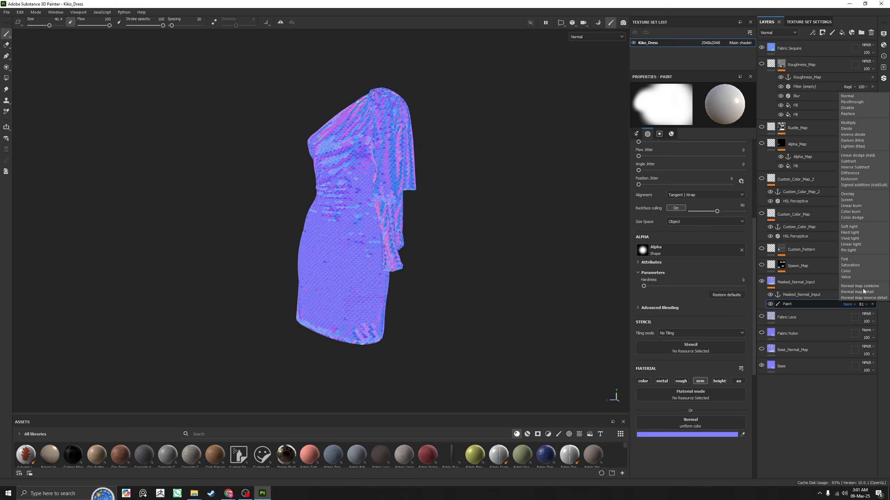
pyautogui.click(496, 239)
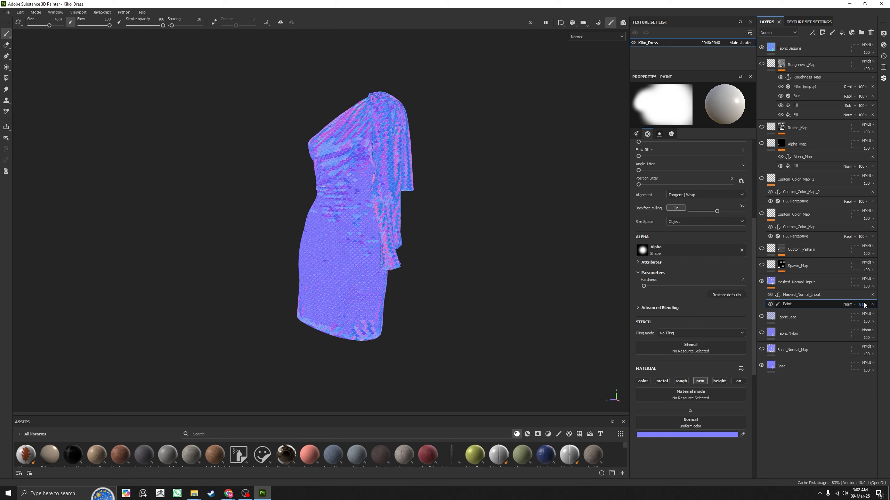
# Step: Review the anchor points for Model_Baked_Normal_Map, and hide the Paint effect to view the Fabric Sequins layer as full material
pyautogui.click(791, 49)
pyautogui.click(716, 320)
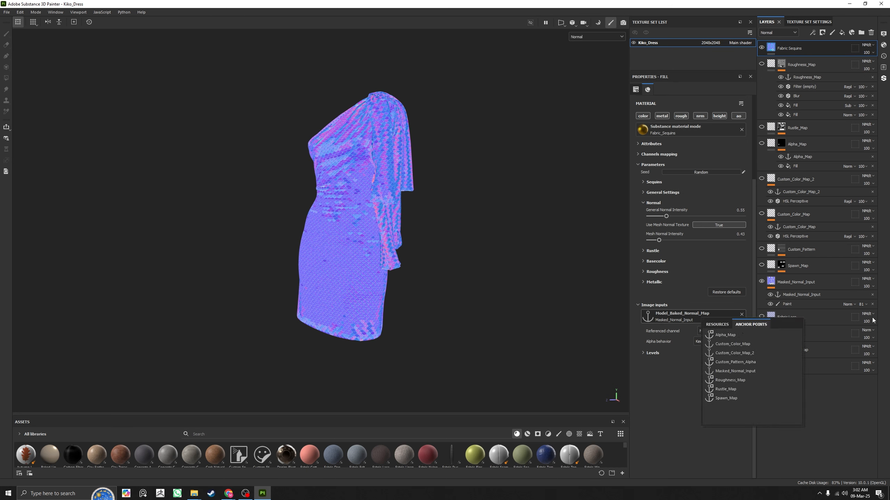
pyautogui.click(834, 306)
pyautogui.click(804, 48)
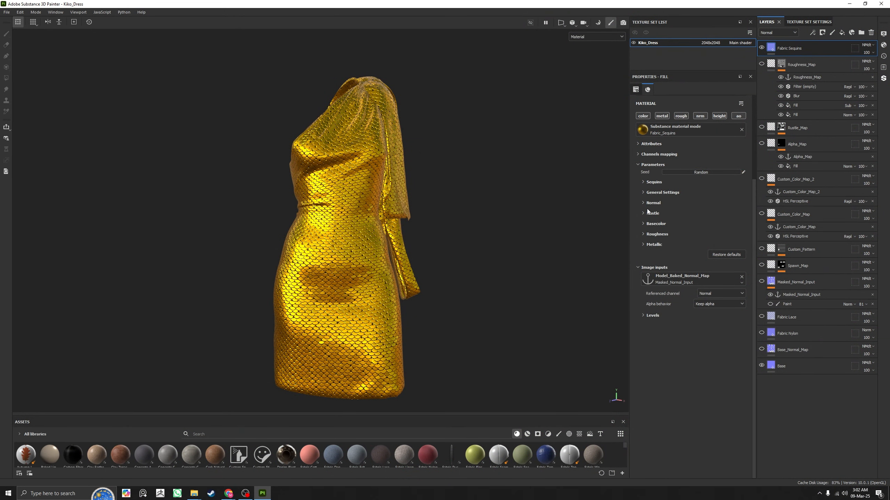
# Step: Enable Use Custom Pattern Alpha in the Sequins parameters and expand the Pattern Editing settings
pyautogui.click(643, 182)
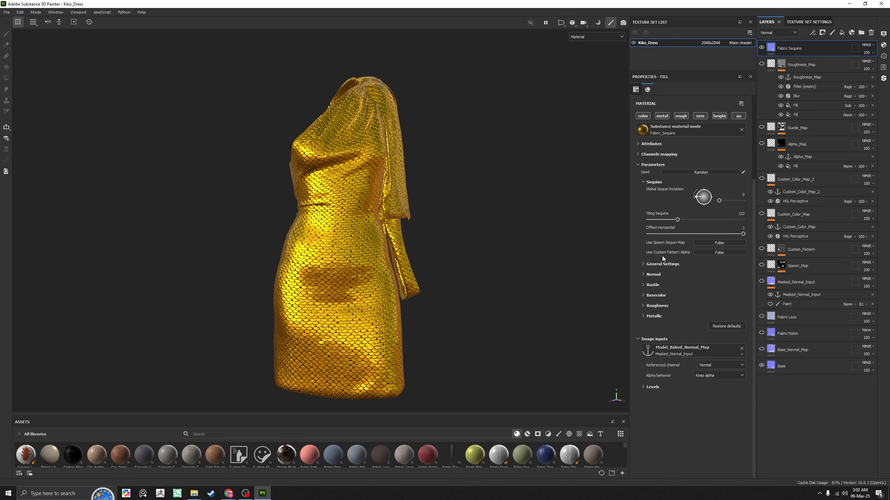
pyautogui.click(707, 252)
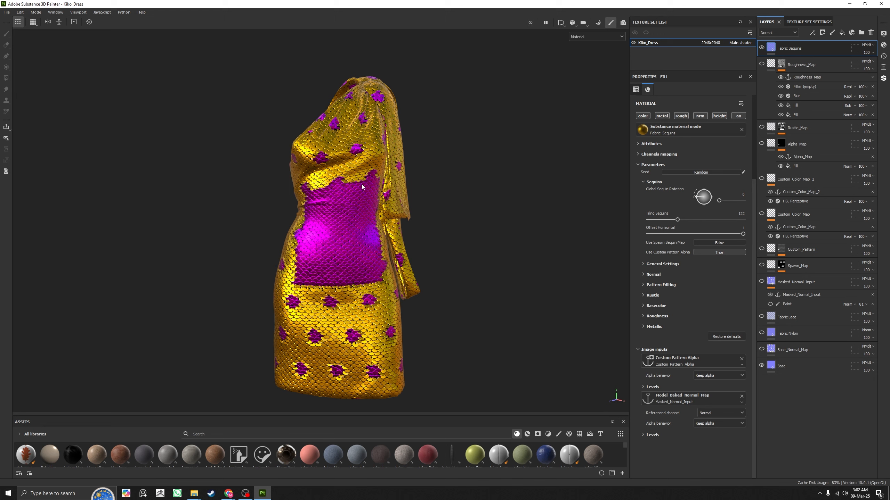
pyautogui.click(644, 287)
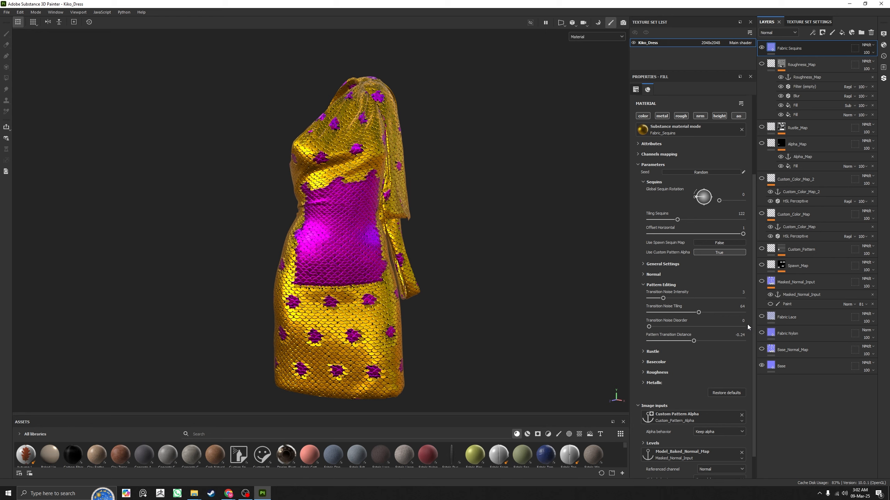
pyautogui.keyDown('alt'); pyautogui.moveTo(577, 283); pyautogui.dragTo(546, 286); pyautogui.keyUp('alt')
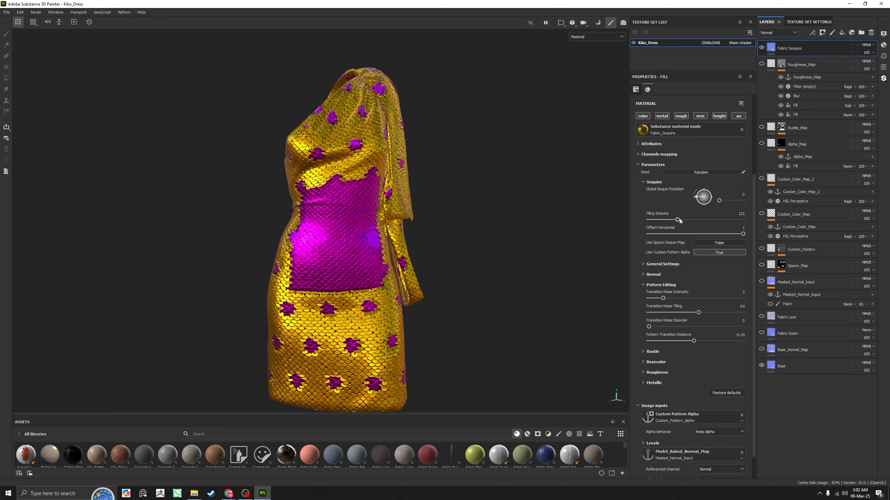
# Step: Set Tiling Sequins to 215 and inspect the pattern's edges on the bodice and waist
pyautogui.moveTo(678, 219); pyautogui.dragTo(699, 221)
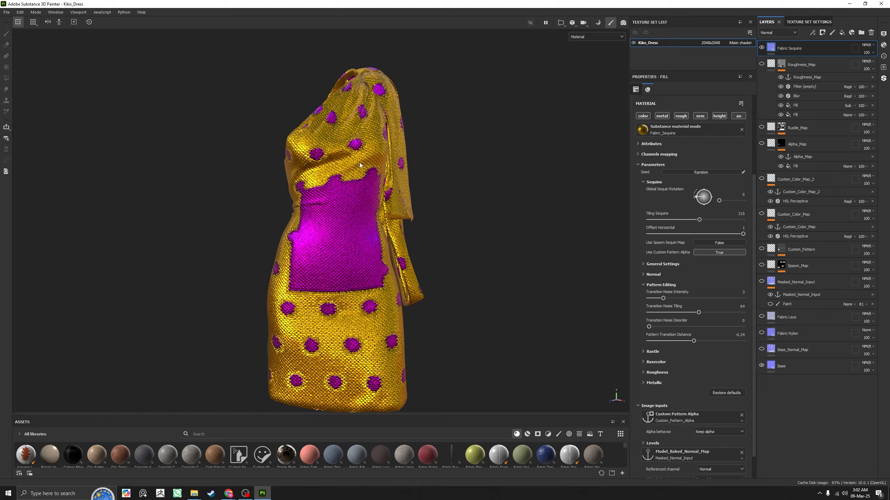
pyautogui.keyDown('alt'); pyautogui.moveTo(357, 154); pyautogui.dragTo(459, 256, button='right'); pyautogui.keyUp('alt')
pyautogui.keyDown('alt'); pyautogui.moveTo(459, 256); pyautogui.dragTo(524, 300, button='middle'); pyautogui.keyUp('alt')
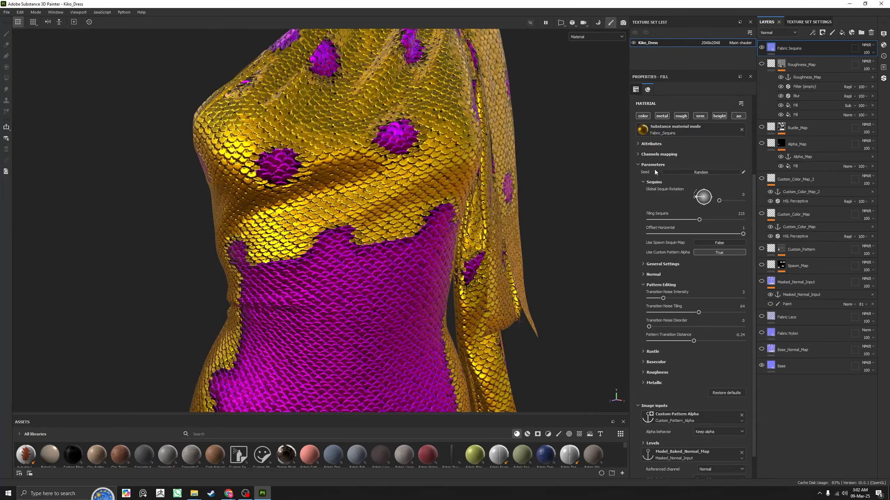
pyautogui.keyDown('alt'); pyautogui.moveTo(509, 181); pyautogui.dragTo(501, 228, button='right'); pyautogui.keyUp('alt')
pyautogui.keyDown('alt'); pyautogui.moveTo(502, 228); pyautogui.dragTo(483, 147, button='middle'); pyautogui.keyUp('alt')
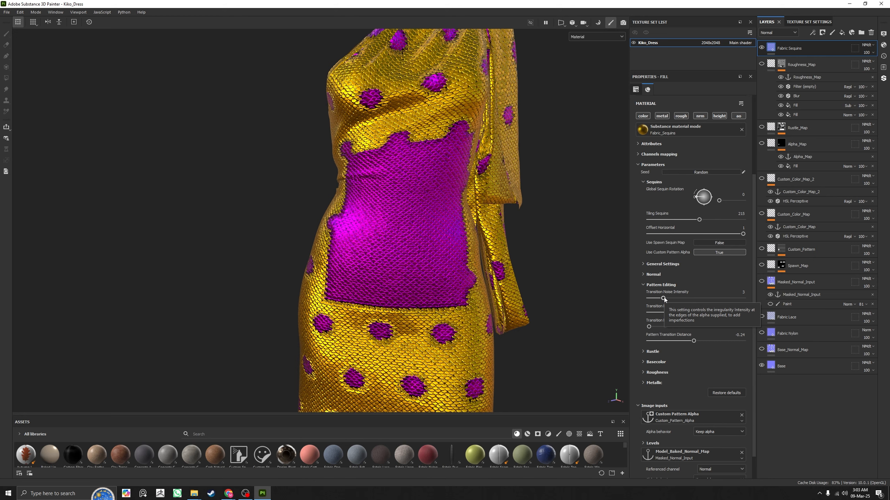
# Step: Set the Transition Noise Intensity to 15.2 and inspect the pattern edges across the dress
pyautogui.moveTo(664, 298); pyautogui.dragTo(719, 299)
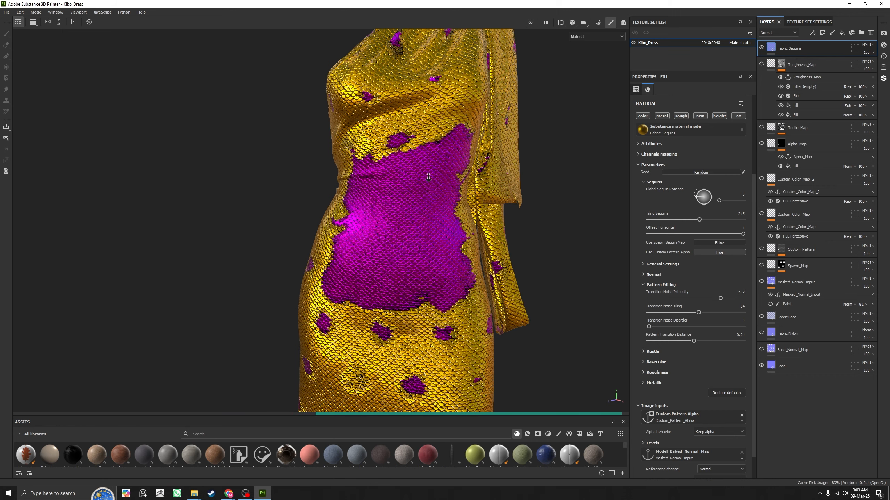
pyautogui.keyDown('alt'); pyautogui.moveTo(403, 171); pyautogui.dragTo(485, 245); pyautogui.keyUp('alt')
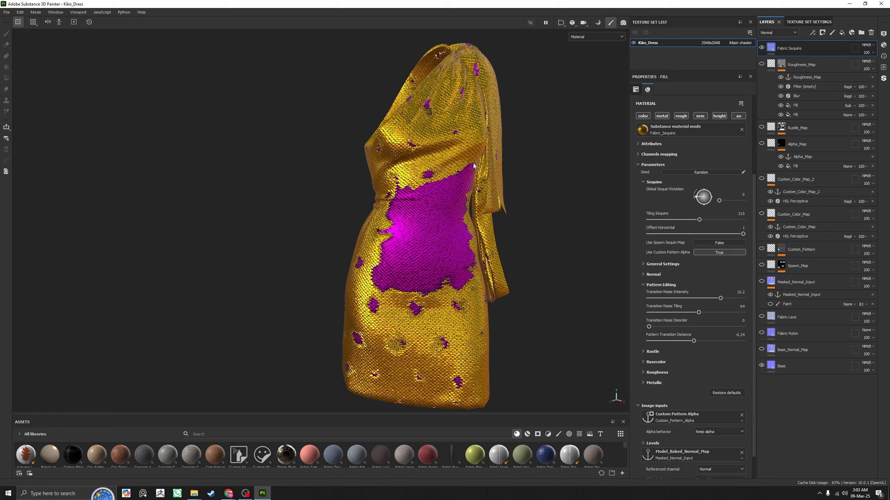
pyautogui.keyDown('alt'); pyautogui.moveTo(486, 167); pyautogui.dragTo(431, 166); pyautogui.keyUp('alt')
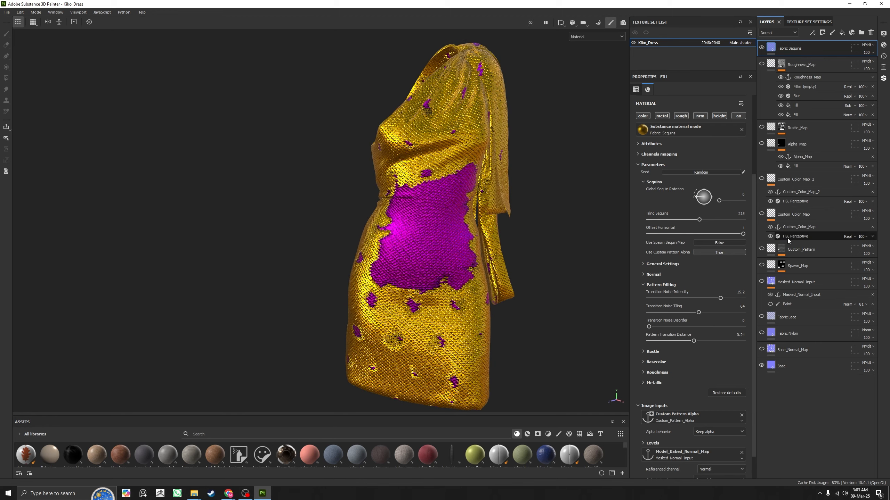
# Step: View the Custom_Pattern layer's black-and-white mask on the dress to examine the original shape edges
pyautogui.keyDown('alt'); pyautogui.click(784, 251); pyautogui.keyUp('alt')
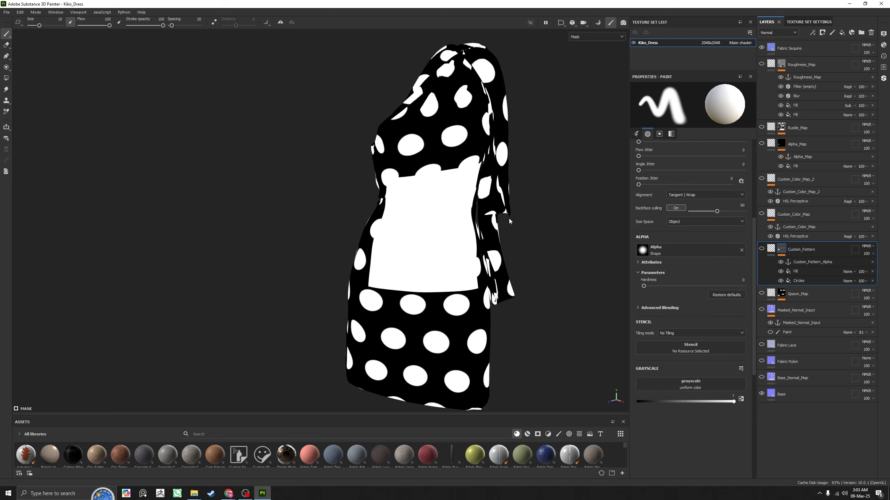
pyautogui.keyDown('alt'); pyautogui.moveTo(475, 228); pyautogui.dragTo(490, 198, button='right'); pyautogui.keyUp('alt')
pyautogui.keyDown('alt'); pyautogui.moveTo(402, 170); pyautogui.dragTo(385, 158); pyautogui.keyUp('alt')
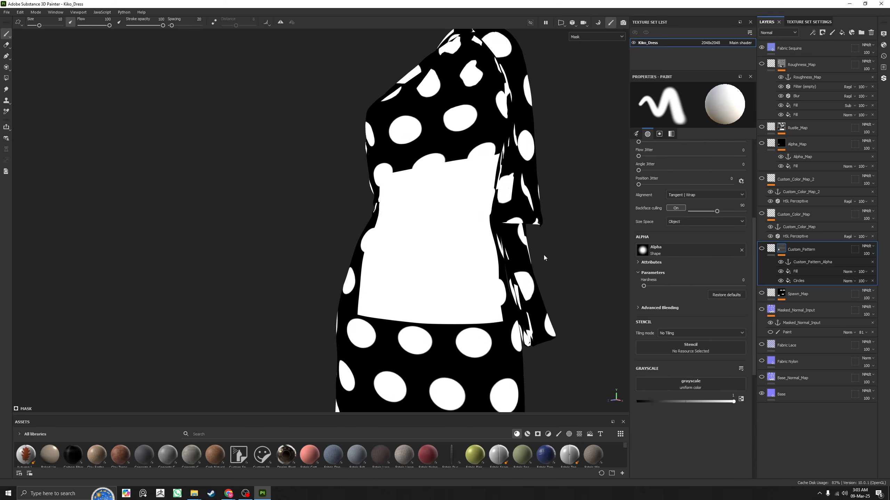
# Step: Return to the Fabric Sequins layer and set its Transition Noise Intensity to 16.97
pyautogui.click(791, 48)
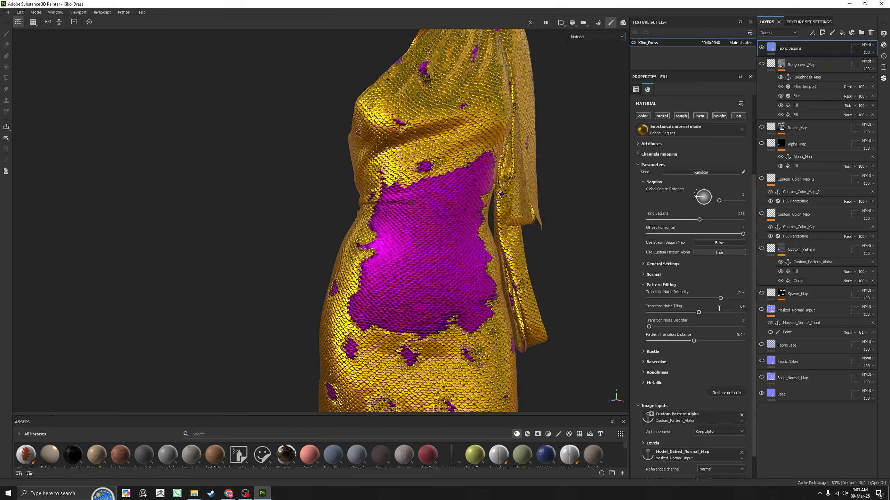
pyautogui.moveTo(721, 298); pyautogui.dragTo(728, 299)
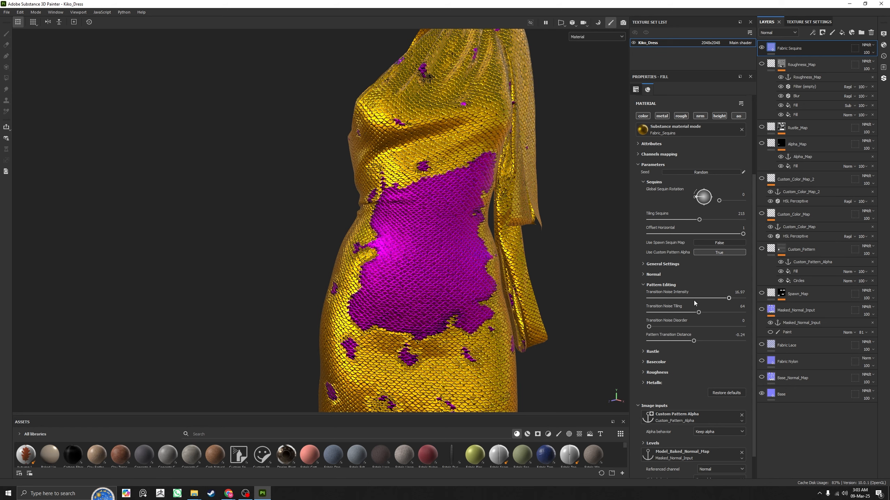
# Step: Compare Transition Noise Tiling values of 120 and 6 on the dress pattern, and settle on 26
pyautogui.moveTo(699, 312); pyautogui.dragTo(743, 312)
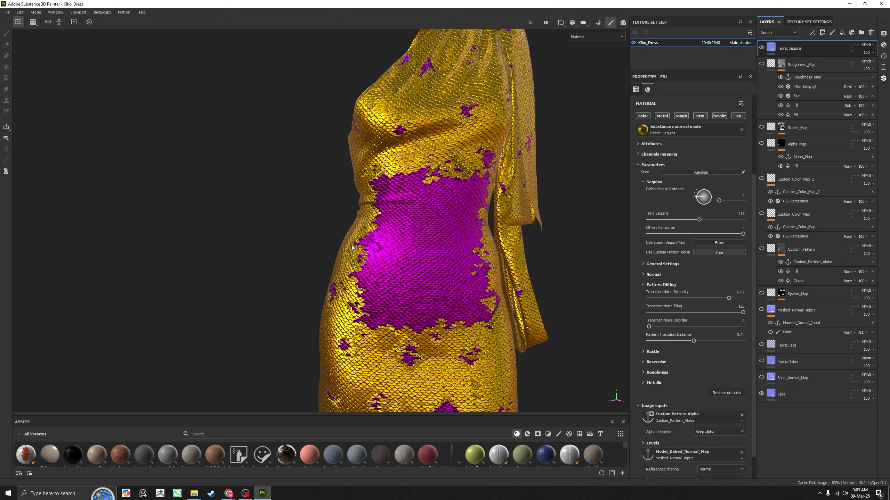
pyautogui.moveTo(743, 313); pyautogui.dragTo(652, 312)
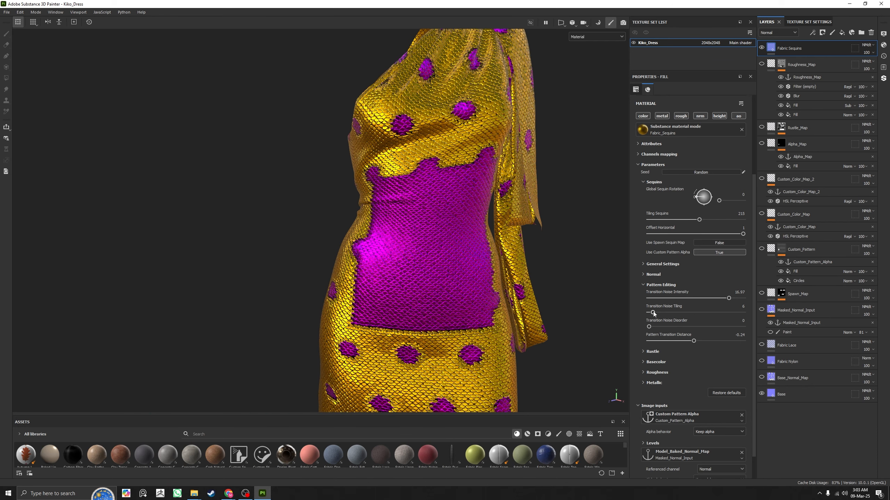
pyautogui.moveTo(654, 313); pyautogui.dragTo(668, 314)
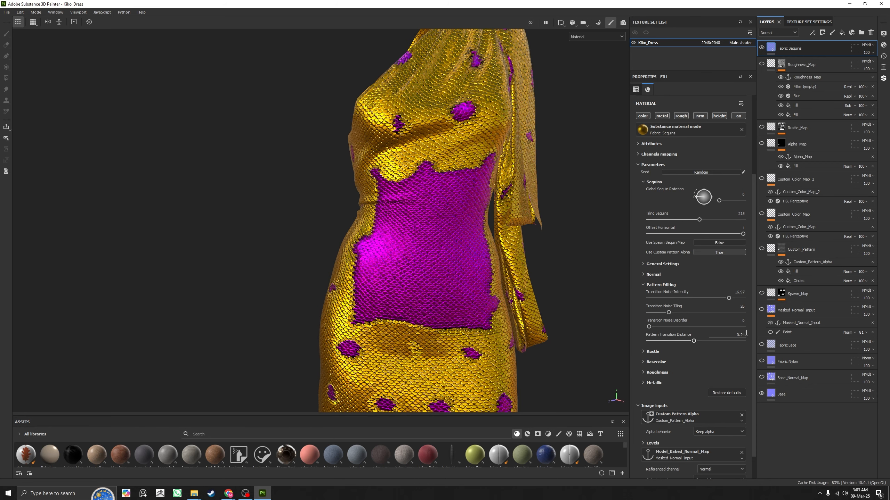
# Step: Lower the Transition Noise Intensity of the Fabric Sequins pattern to 4.5
pyautogui.moveTo(729, 298); pyautogui.dragTo(668, 299)
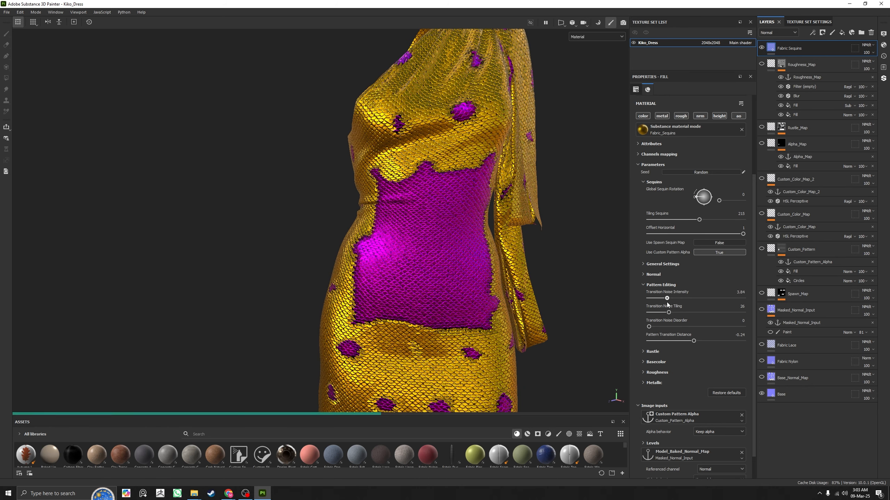
pyautogui.click(670, 303)
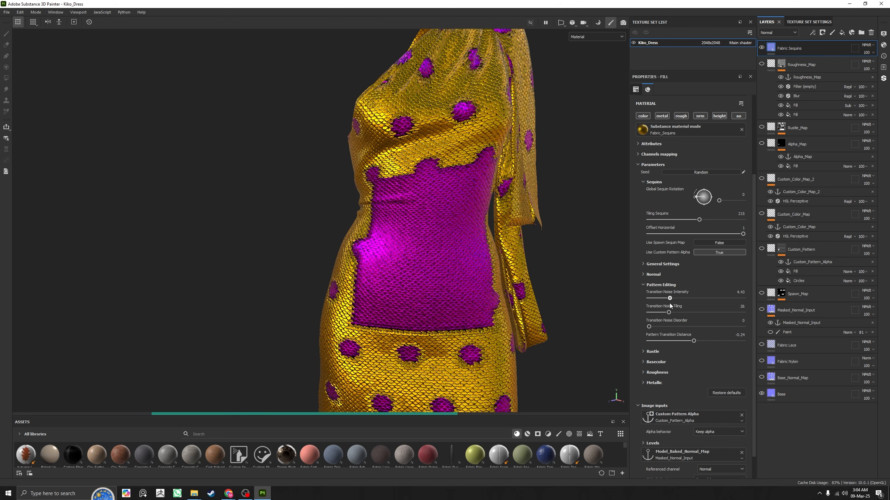
pyautogui.moveTo(669, 303); pyautogui.dragTo(670, 304)
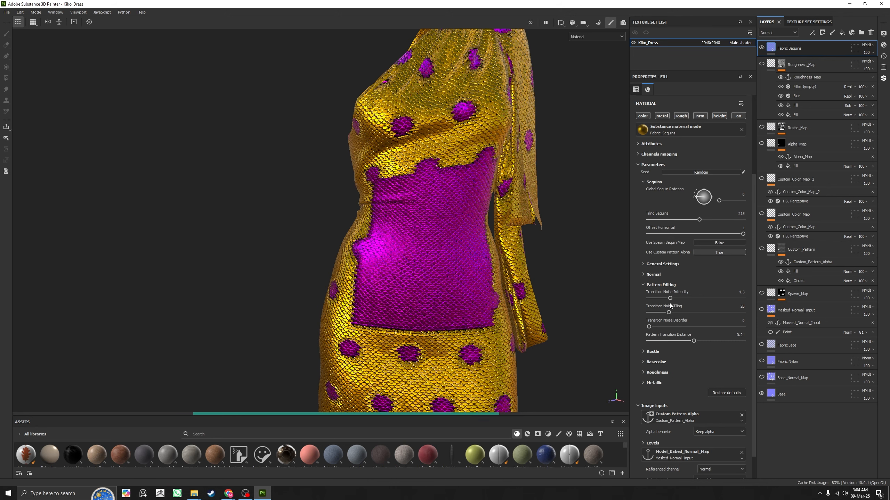
# Step: Set the Transition Noise Tiling to 112 and fine-tune the Transition Noise Intensity to 4.13
pyautogui.moveTo(682, 312); pyautogui.dragTo(737, 312)
pyautogui.click(694, 298)
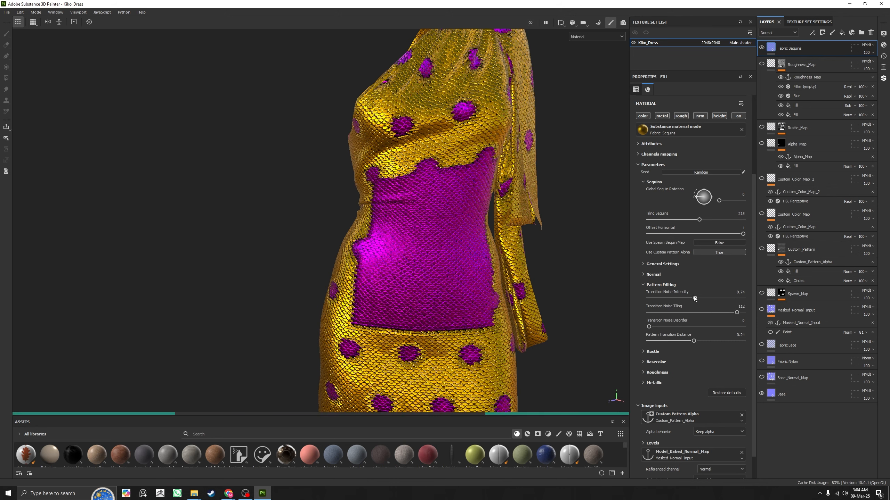
pyautogui.click(675, 298)
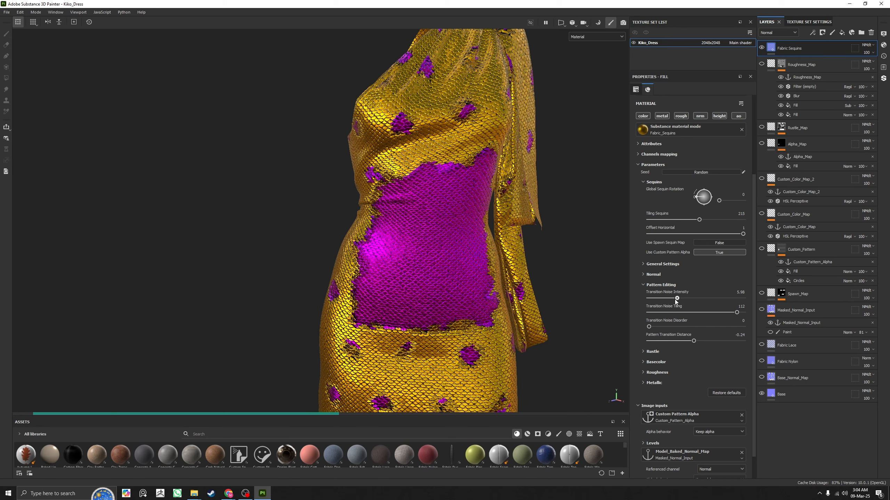
pyautogui.moveTo(674, 298); pyautogui.dragTo(665, 299)
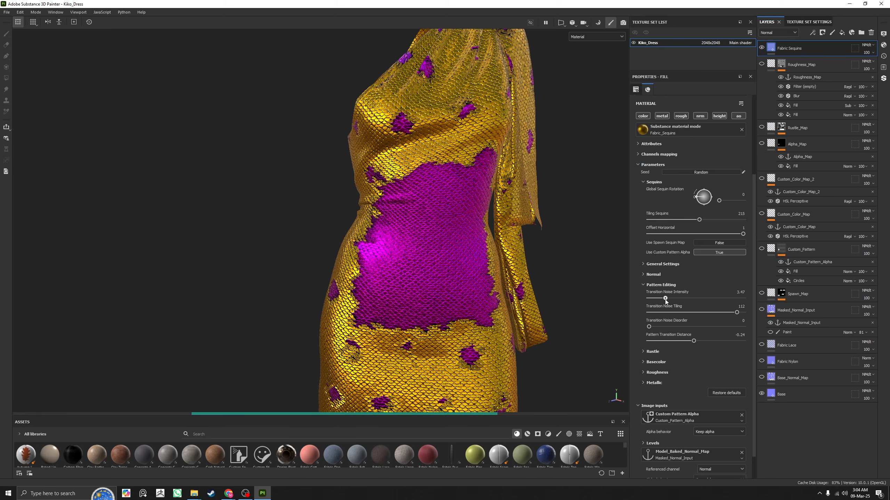
pyautogui.moveTo(665, 299); pyautogui.dragTo(668, 301)
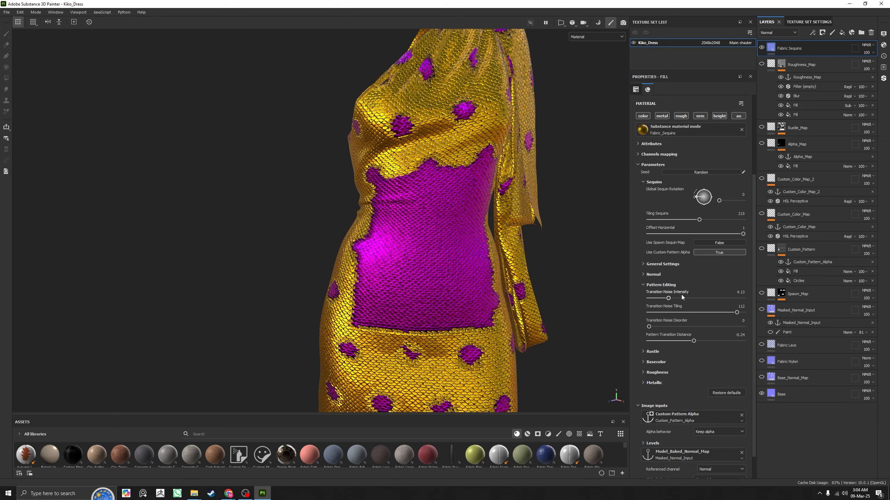
# Step: Try a Transition Noise Disorder of 0.73 on the pattern edges and return it to 0
pyautogui.moveTo(650, 327); pyautogui.dragTo(718, 328)
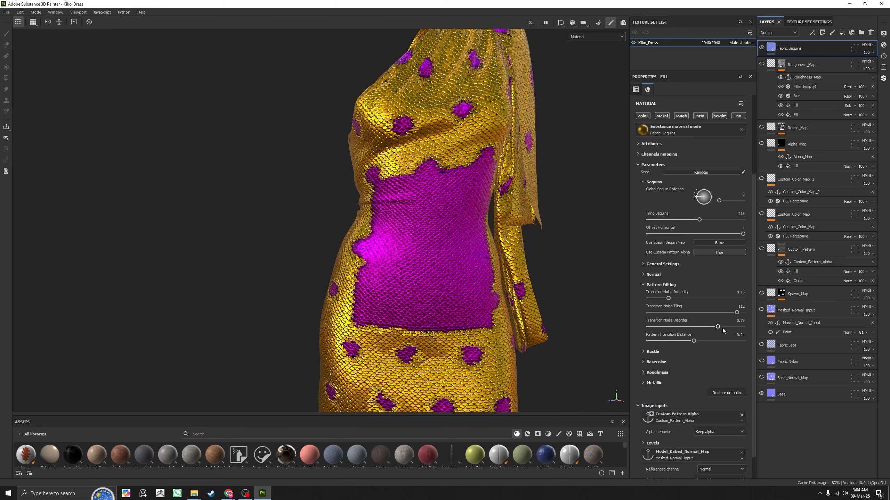
pyautogui.moveTo(722, 327); pyautogui.dragTo(641, 327)
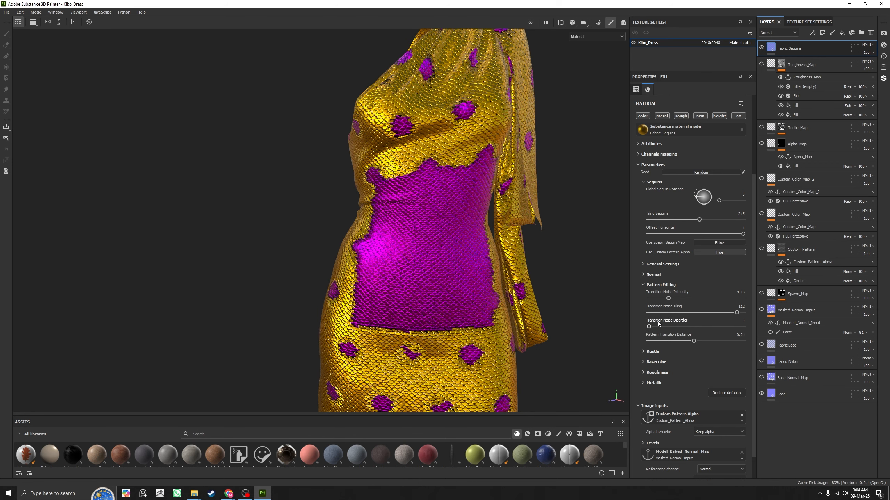
# Step: Compare Pattern Transition Distance values of 0.2, 0.06 and -0.9 on the dress, and settle on -0.61
pyautogui.scroll(-1, 642, 331)
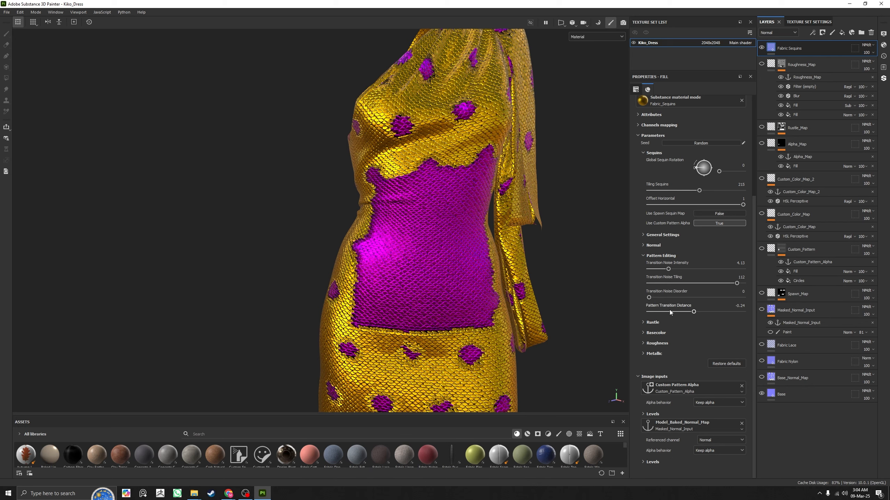
pyautogui.moveTo(693, 312); pyautogui.dragTo(697, 312)
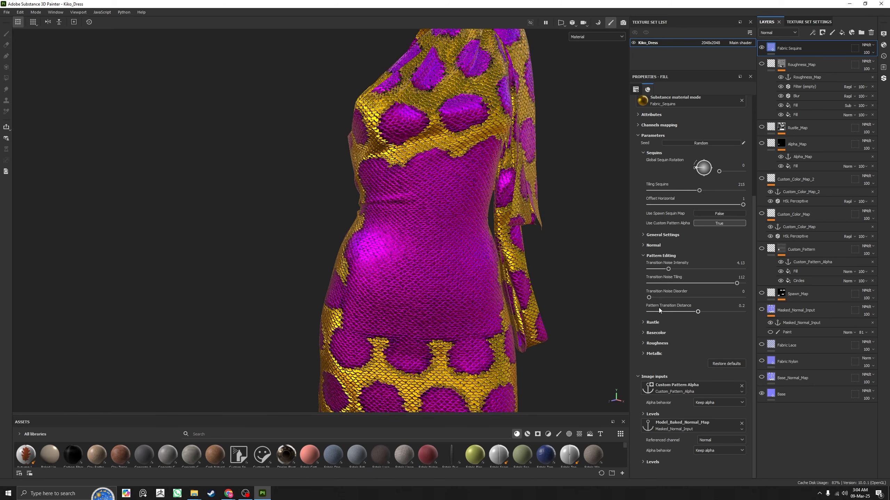
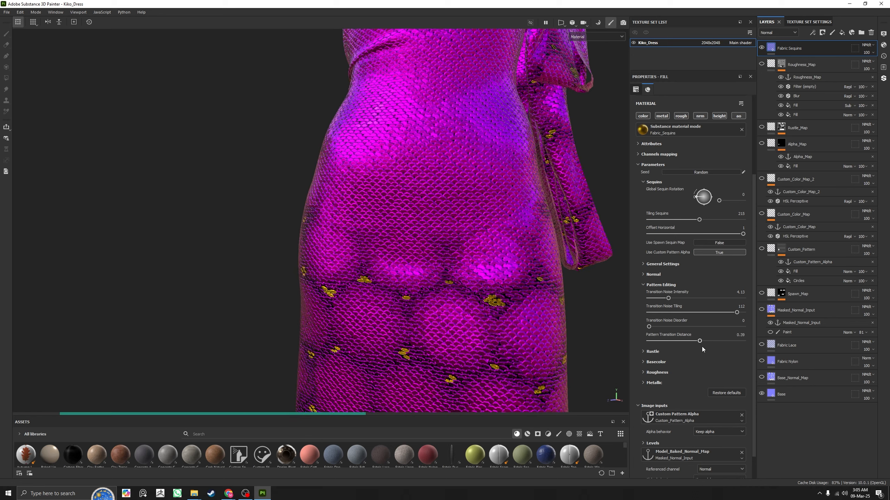
pyautogui.moveTo(700, 341); pyautogui.dragTo(697, 342)
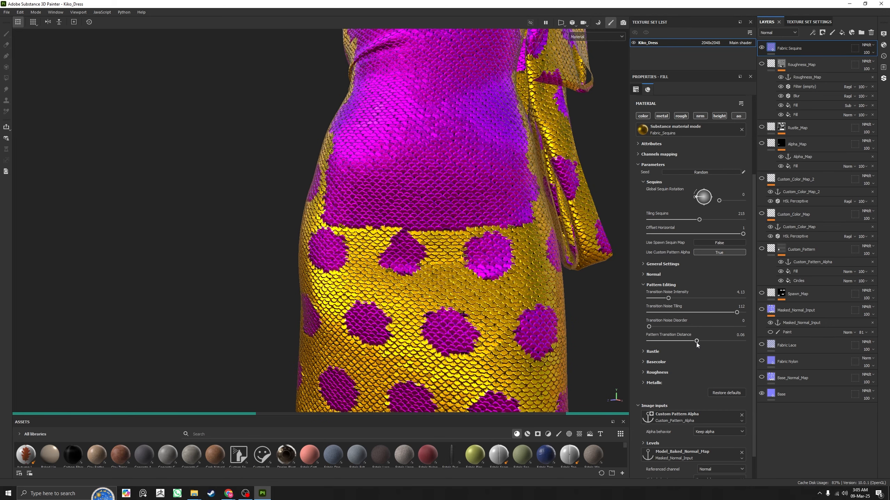
pyautogui.scroll(5, 447, 327)
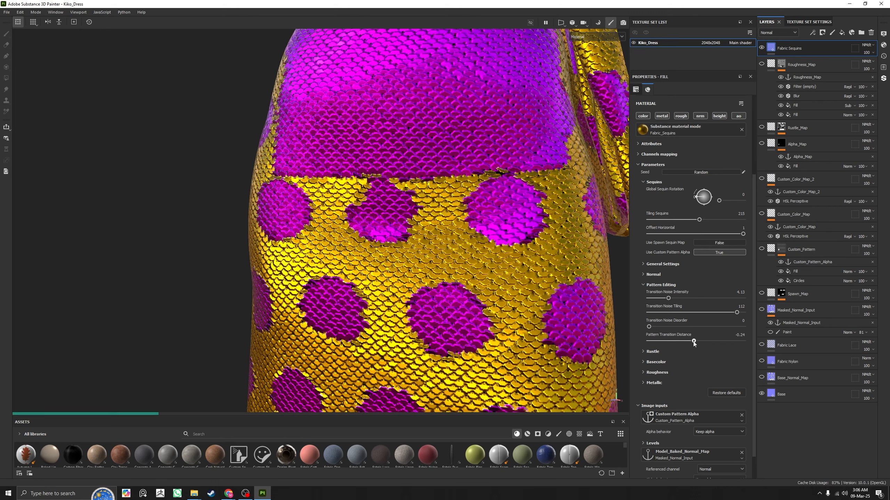
pyautogui.moveTo(698, 342); pyautogui.dragTo(688, 343)
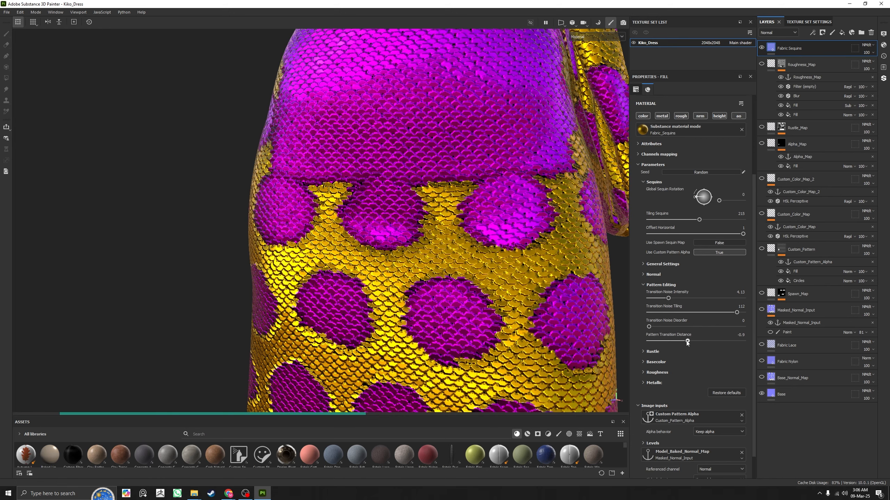
pyautogui.moveTo(688, 342); pyautogui.dragTo(690, 341)
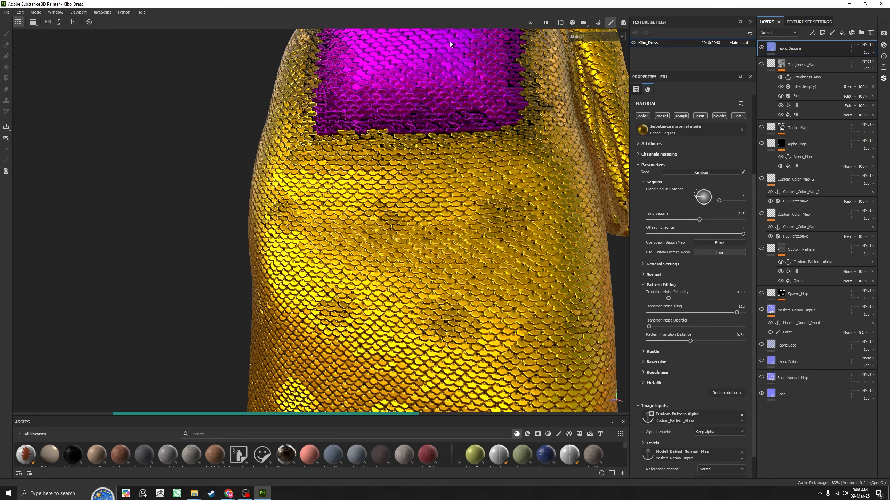
# Step: Inspect the transition between the purple pattern and the gold sequins on the bodice, waist and skirt
pyautogui.scroll(2, 428, 117)
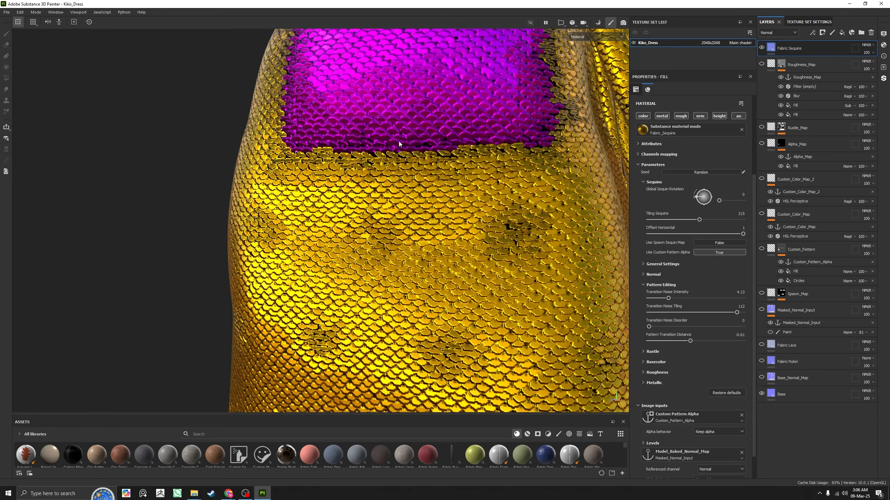
pyautogui.keyDown('alt'); pyautogui.moveTo(399, 141); pyautogui.dragTo(435, 166); pyautogui.keyUp('alt')
pyautogui.keyDown('alt'); pyautogui.moveTo(436, 166); pyautogui.dragTo(429, 272, button='middle'); pyautogui.keyUp('alt')
pyautogui.scroll(3, 453, 140)
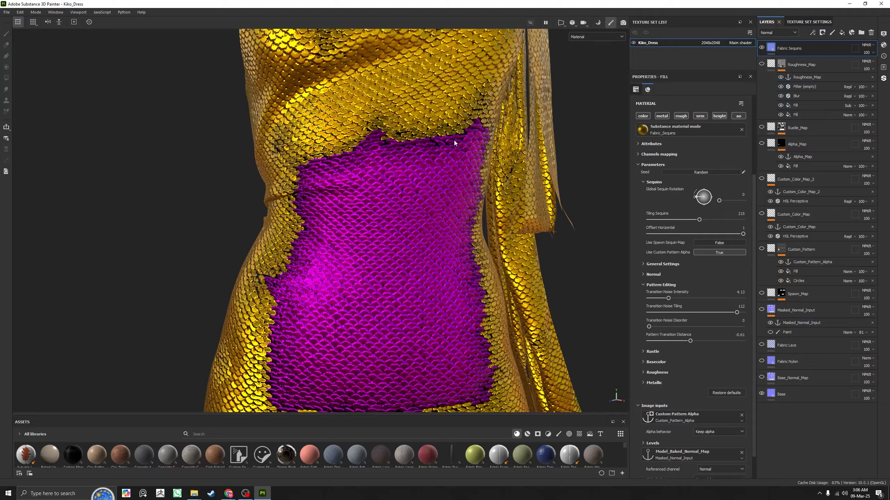
pyautogui.keyDown('alt'); pyautogui.moveTo(453, 139); pyautogui.dragTo(432, 170); pyautogui.keyUp('alt')
pyautogui.scroll(-3, 432, 170)
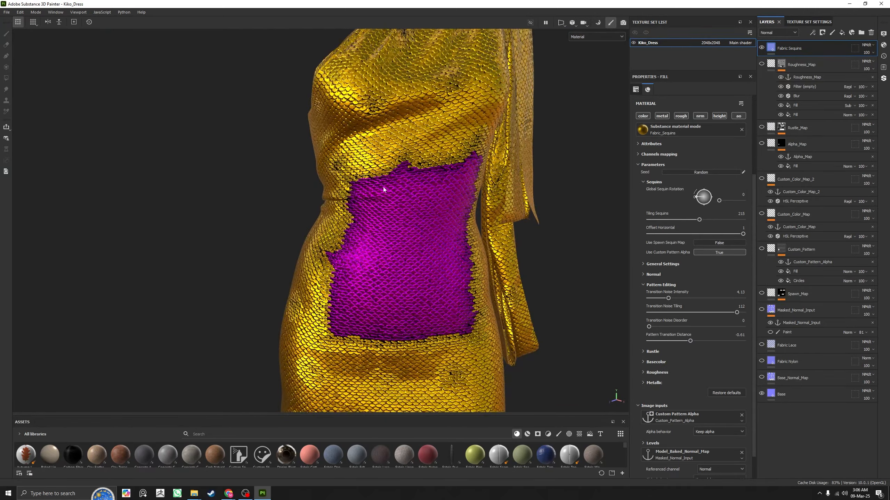
pyautogui.keyDown('alt'); pyautogui.moveTo(402, 183); pyautogui.dragTo(384, 216, button='middle'); pyautogui.keyUp('alt')
pyautogui.keyDown('alt'); pyautogui.moveTo(440, 219); pyautogui.dragTo(389, 217); pyautogui.keyUp('alt')
pyautogui.scroll(3, 487, 215)
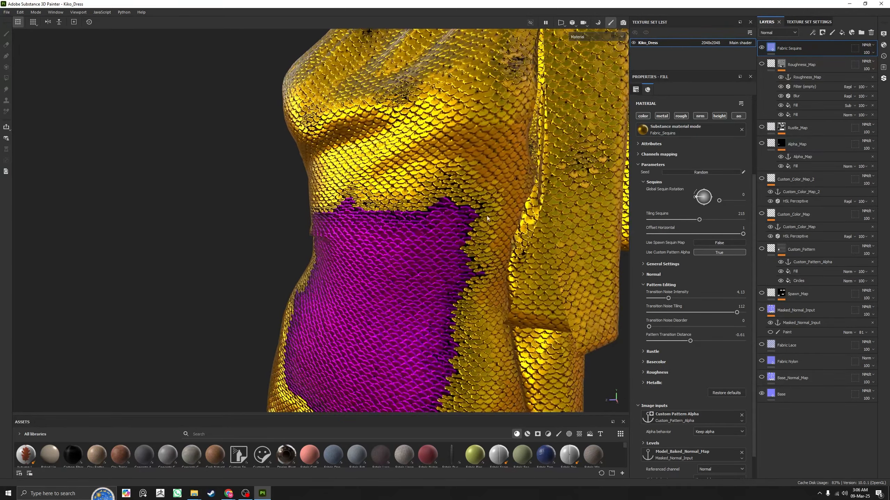
pyautogui.keyDown('alt'); pyautogui.moveTo(486, 215); pyautogui.dragTo(525, 206); pyautogui.keyUp('alt')
pyautogui.keyDown('alt'); pyautogui.moveTo(337, 177); pyautogui.dragTo(424, 154, button='middle'); pyautogui.keyUp('alt')
pyautogui.keyDown('alt'); pyautogui.moveTo(424, 155); pyautogui.dragTo(452, 146); pyautogui.keyUp('alt')
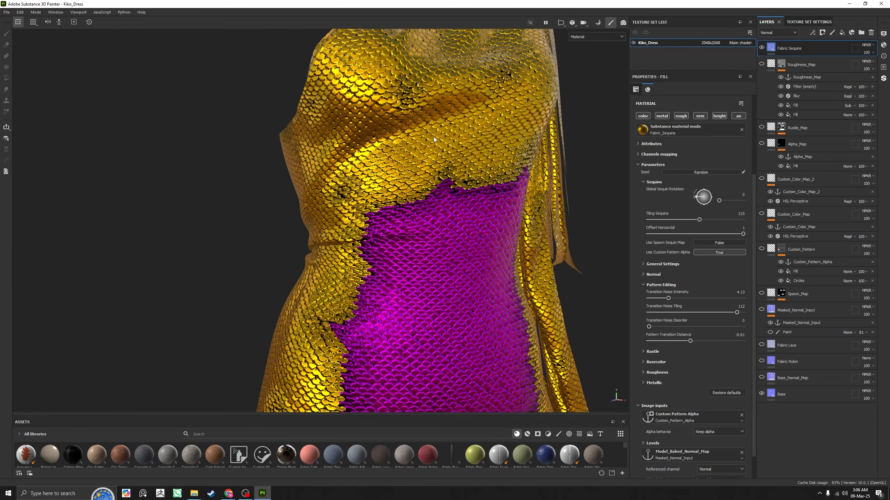
pyautogui.scroll(-3, 487, 185)
pyautogui.keyDown('alt'); pyautogui.moveTo(526, 354); pyautogui.dragTo(484, 186, button='middle'); pyautogui.keyUp('alt')
pyautogui.scroll(1, 520, 331)
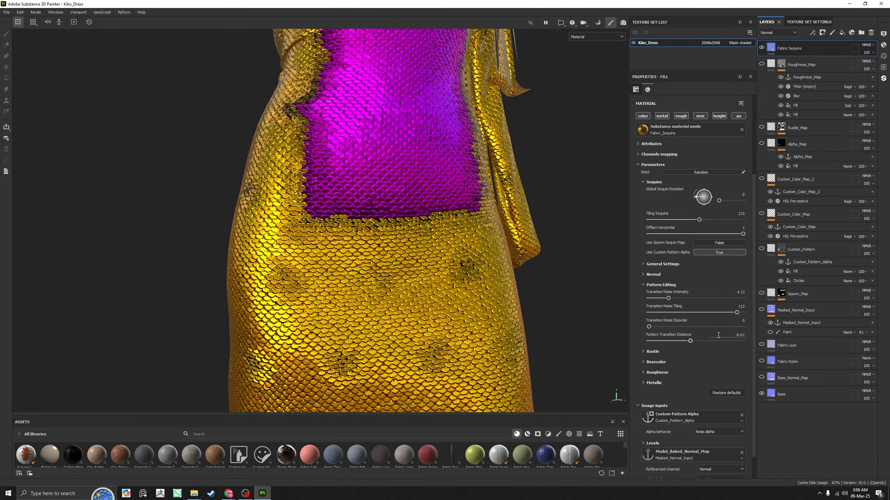
pyautogui.keyDown('alt'); pyautogui.moveTo(460, 259); pyautogui.dragTo(426, 263); pyautogui.keyUp('alt')
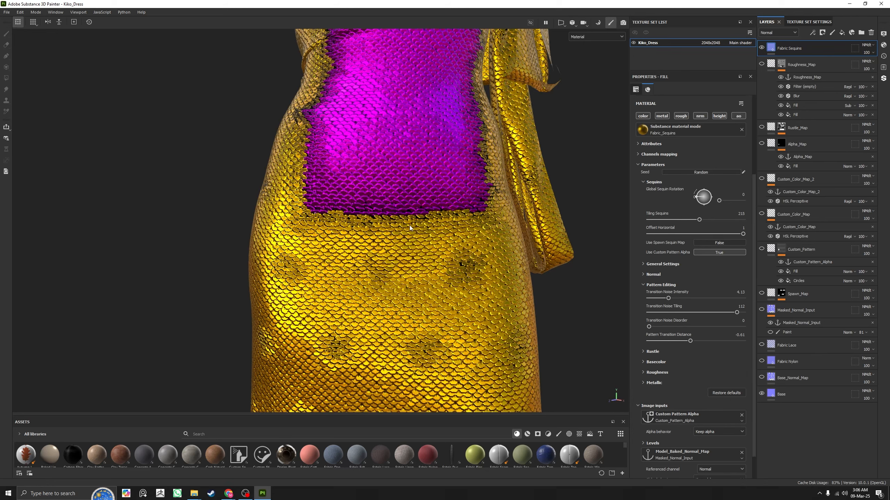
pyautogui.keyDown('alt'); pyautogui.moveTo(398, 160); pyautogui.dragTo(384, 119); pyautogui.keyUp('alt')
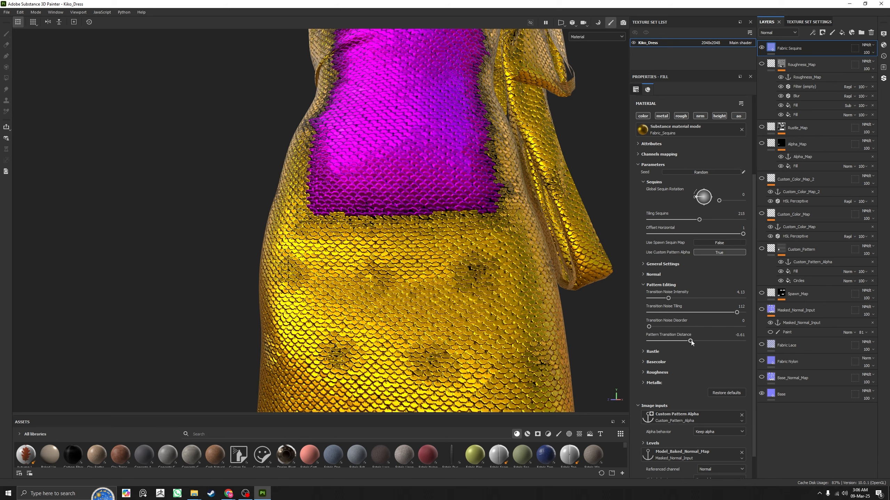
# Step: Set the Pattern Transition Distance to -0.13 and check the circles and waist panel on the dress
pyautogui.moveTo(690, 341); pyautogui.dragTo(694, 342)
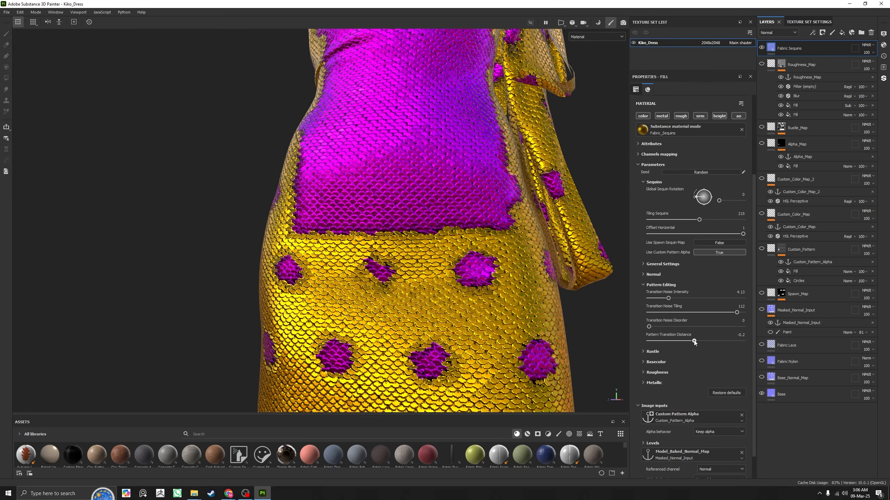
pyautogui.moveTo(694, 341); pyautogui.dragTo(696, 341)
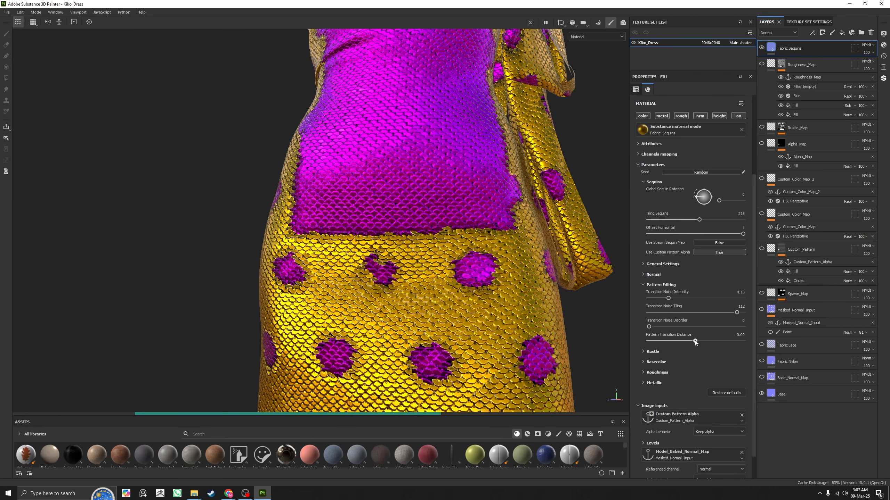
pyautogui.moveTo(696, 341); pyautogui.dragTo(694, 341)
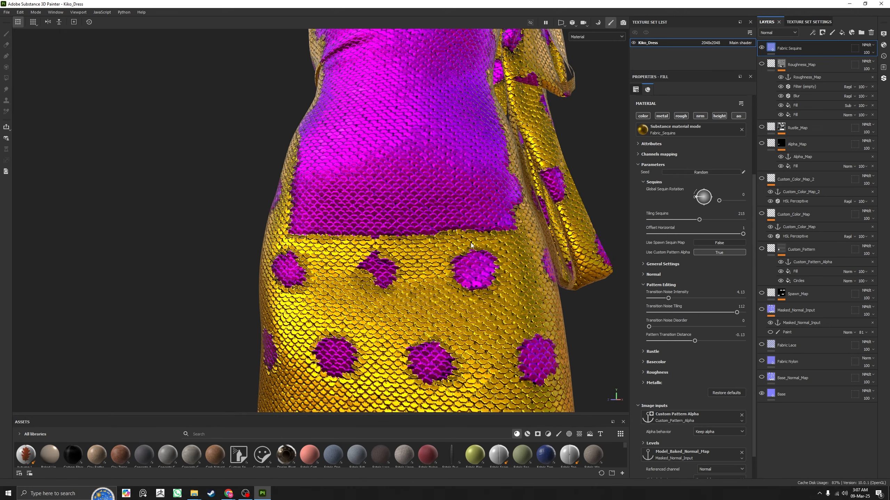
pyautogui.keyDown('alt'); pyautogui.moveTo(471, 242); pyautogui.dragTo(298, 171, button='right'); pyautogui.keyUp('alt')
pyautogui.keyDown('alt'); pyautogui.moveTo(298, 171); pyautogui.dragTo(344, 175); pyautogui.keyUp('alt')
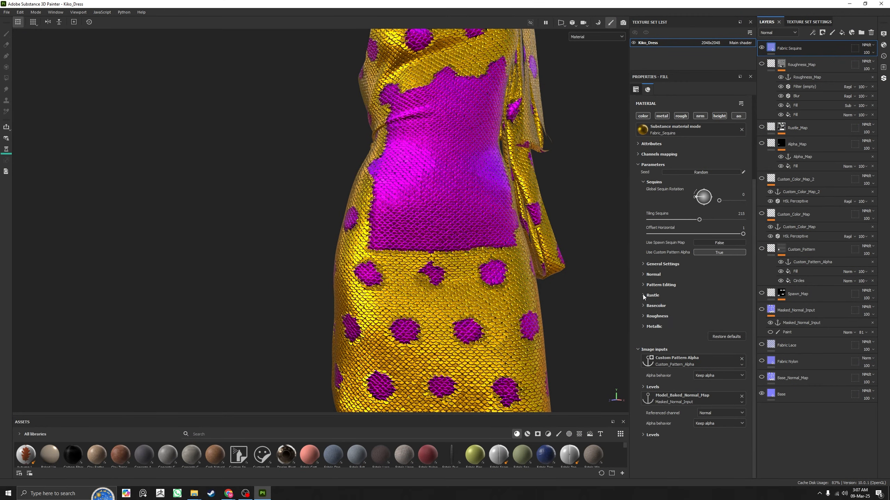
# Step: Expand the Rustle parameters and set Tiling Sequins to 144 for larger sequins across the dress
pyautogui.click(643, 295)
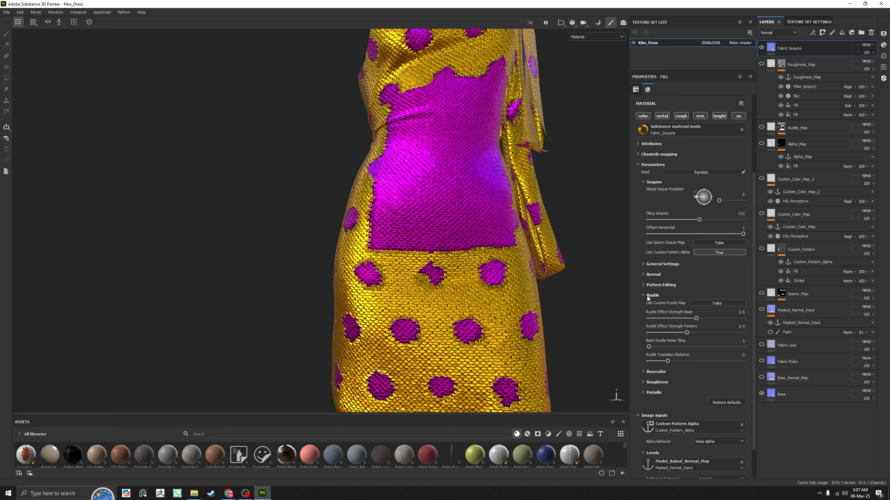
pyautogui.scroll(-3, 510, 169)
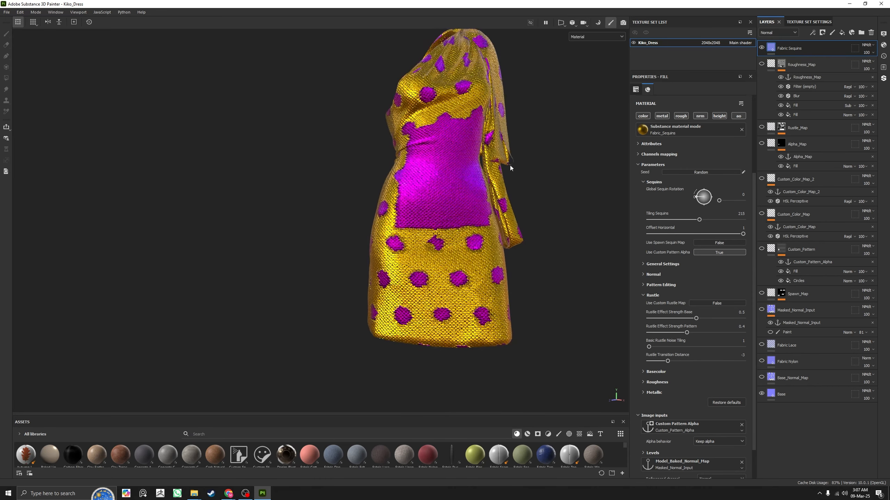
pyautogui.moveTo(697, 222); pyautogui.dragTo(683, 220)
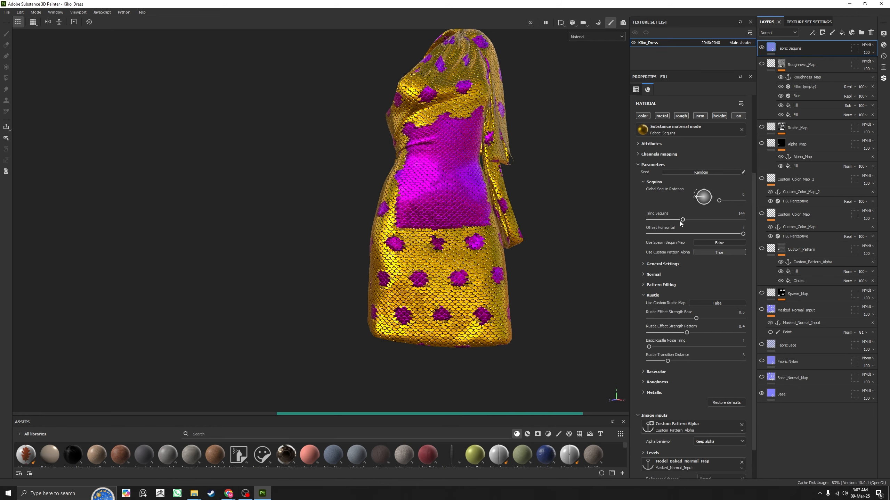
pyautogui.moveTo(533, 177); pyautogui.dragTo(471, 218, button='middle')
pyautogui.scroll(2, 387, 220)
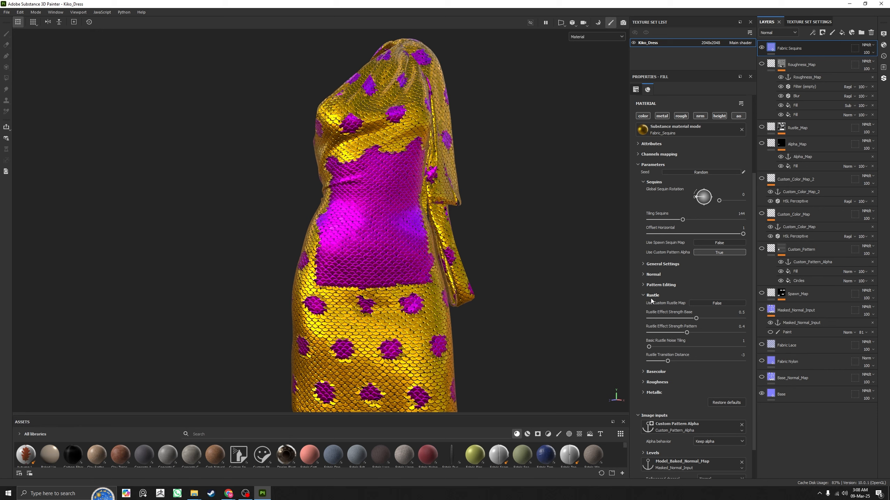
# Step: Turn off Use Custom Pattern Alpha for the Fabric Sequins material on the dress
pyautogui.scroll(1, 475, 238)
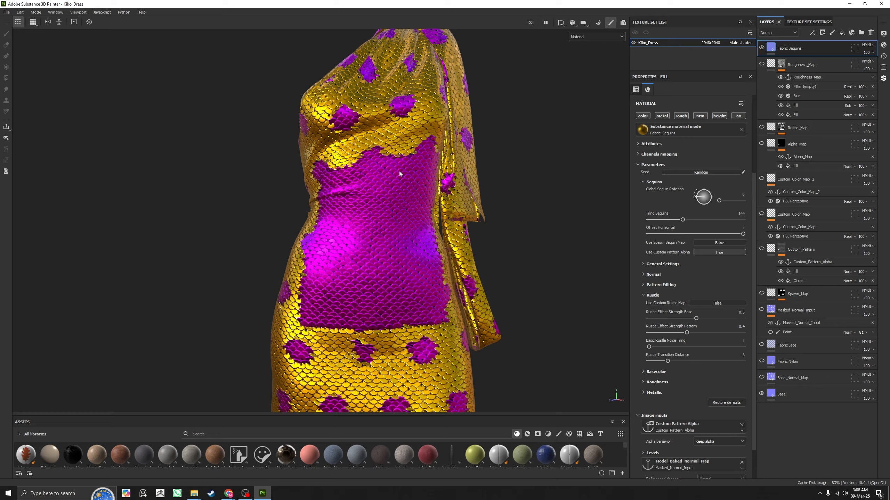
pyautogui.scroll(-2, 413, 268)
pyautogui.keyDown('alt'); pyautogui.moveTo(423, 407); pyautogui.dragTo(438, 249, button='middle'); pyautogui.keyUp('alt')
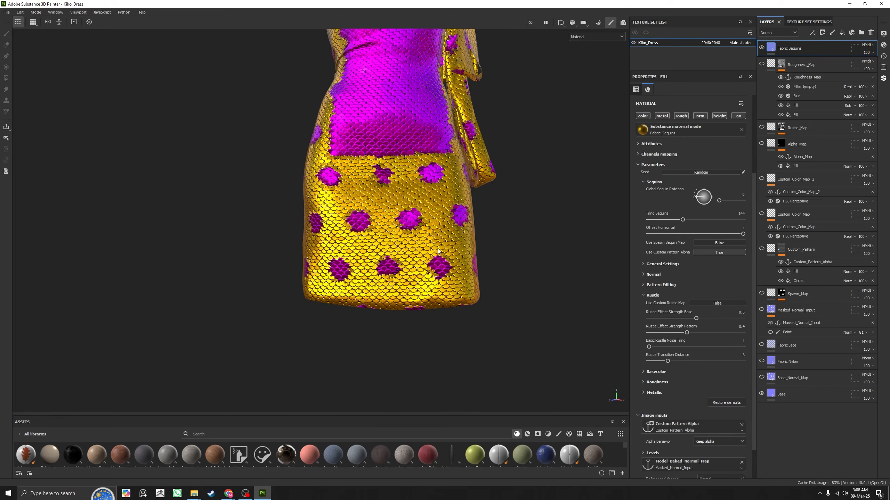
pyautogui.keyDown('alt'); pyautogui.moveTo(438, 195); pyautogui.dragTo(406, 259); pyautogui.keyUp('alt')
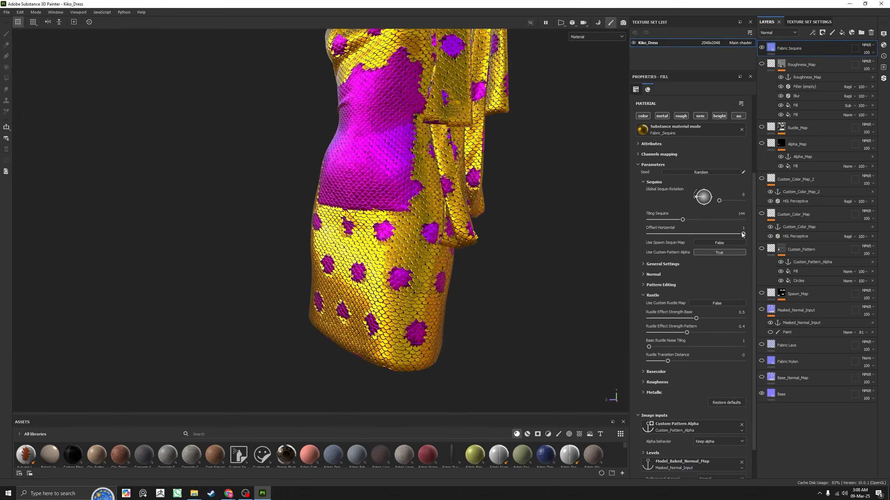
pyautogui.click(722, 252)
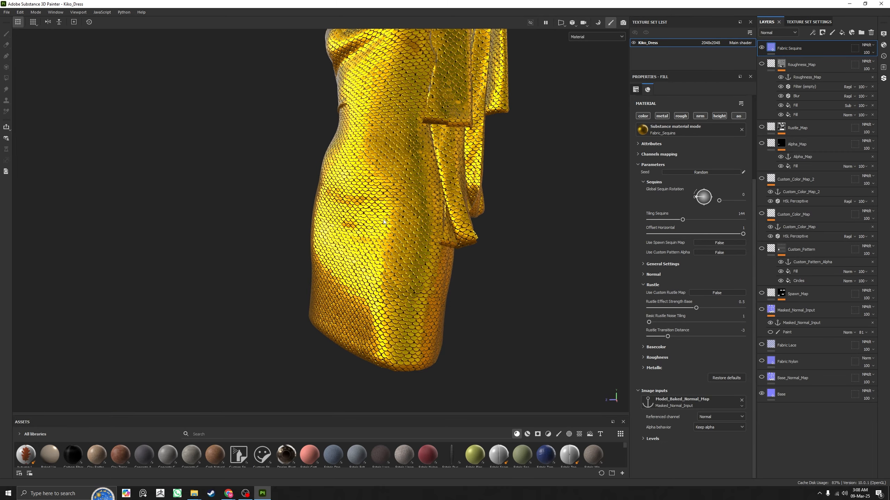
pyautogui.keyDown('alt'); pyautogui.moveTo(317, 151); pyautogui.dragTo(508, 252); pyautogui.keyUp('alt')
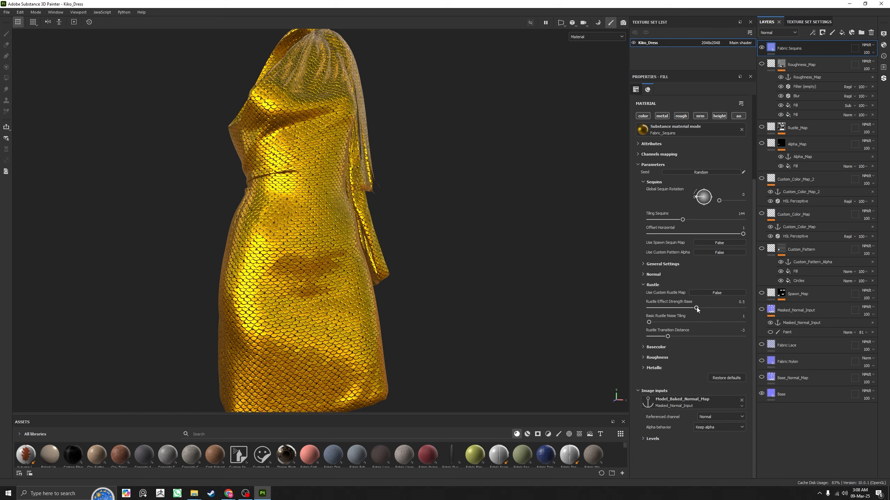
# Step: Raise the Rustle Effect Strength Base to 1 and check the sequins on the waist and skirt
pyautogui.moveTo(697, 307); pyautogui.dragTo(743, 308)
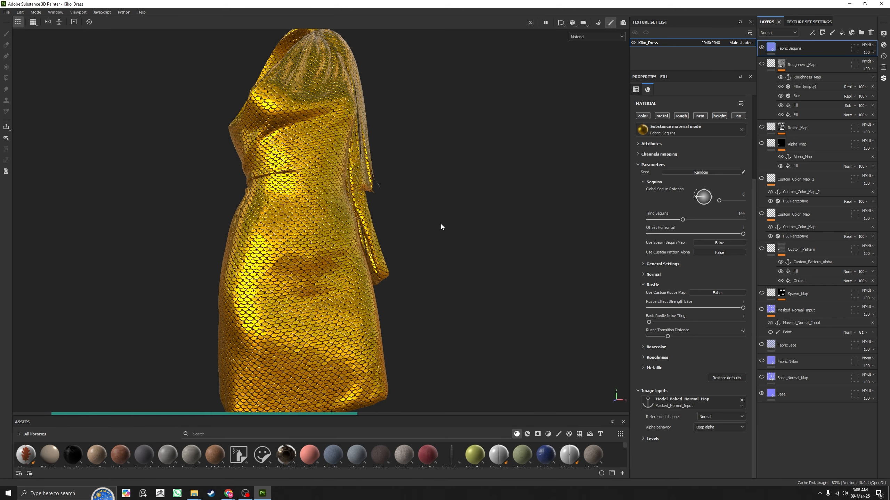
pyautogui.keyDown('alt'); pyautogui.moveTo(442, 224); pyautogui.dragTo(370, 223); pyautogui.keyUp('alt')
pyautogui.keyDown('alt'); pyautogui.moveTo(371, 222); pyautogui.dragTo(408, 193, button='middle'); pyautogui.keyUp('alt')
pyautogui.keyDown('alt'); pyautogui.moveTo(408, 193); pyautogui.dragTo(567, 269, button='right'); pyautogui.keyUp('alt')
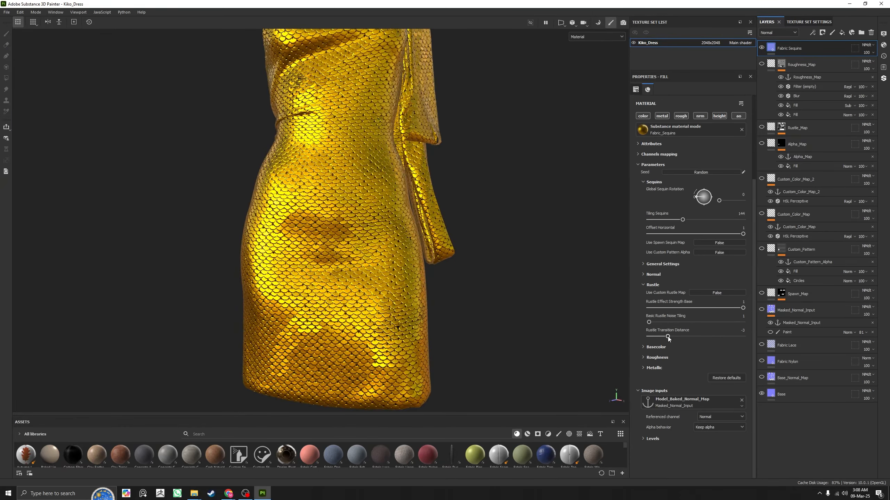
# Step: Set the Rustle Transition Distance to -1.16 and check the rustled patches from several sides under changed lighting
pyautogui.moveTo(668, 336); pyautogui.dragTo(684, 337)
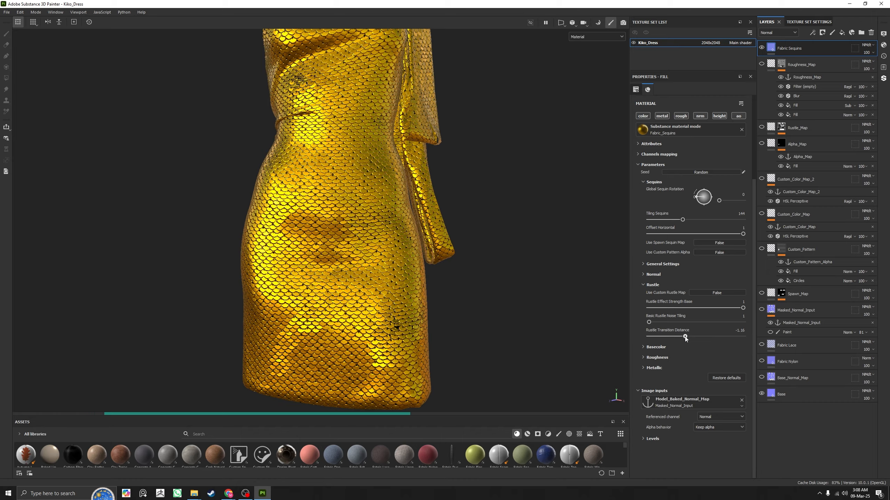
pyautogui.keyDown('alt'); pyautogui.moveTo(547, 224); pyautogui.dragTo(487, 212); pyautogui.keyUp('alt')
pyautogui.keyDown('alt'); pyautogui.moveTo(487, 212); pyautogui.dragTo(442, 204, button='right'); pyautogui.keyUp('alt')
pyautogui.keyDown('alt'); pyautogui.moveTo(442, 204); pyautogui.dragTo(474, 221); pyautogui.keyUp('alt')
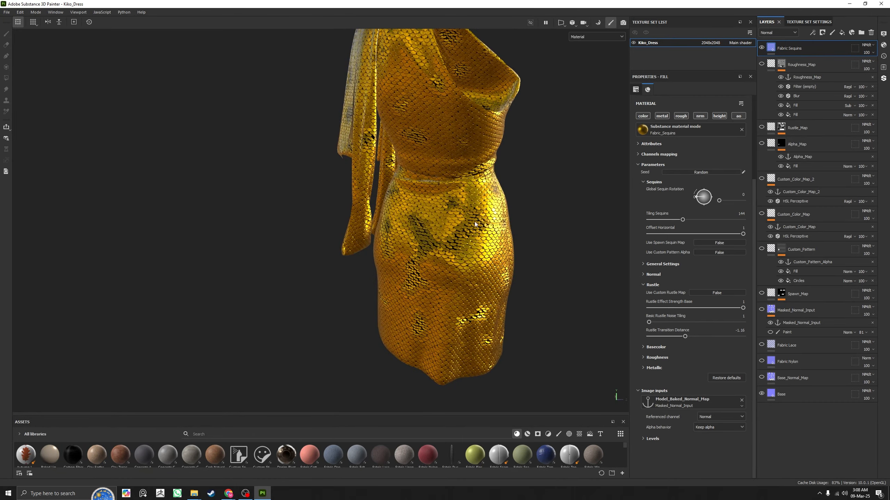
pyautogui.keyDown('alt'); pyautogui.moveTo(474, 221); pyautogui.dragTo(508, 319, button='right'); pyautogui.keyUp('alt')
pyautogui.keyDown('alt'); pyautogui.moveTo(508, 319); pyautogui.dragTo(539, 266); pyautogui.keyUp('alt')
pyautogui.keyDown('shift'); pyautogui.moveTo(540, 265); pyautogui.dragTo(143, 147, button='right'); pyautogui.keyUp('shift')
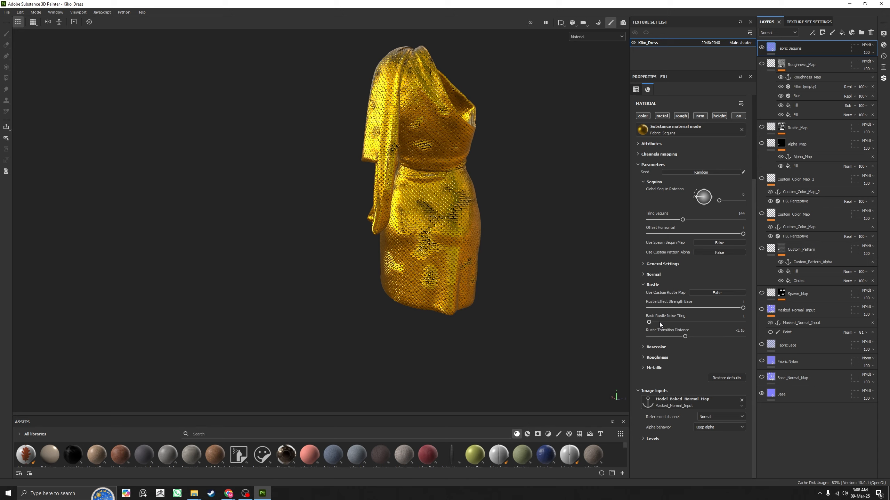
# Step: Set the Basic Rustle Noise Tiling to 3 and check the rustled patches around the dress
pyautogui.moveTo(652, 322); pyautogui.dragTo(658, 323)
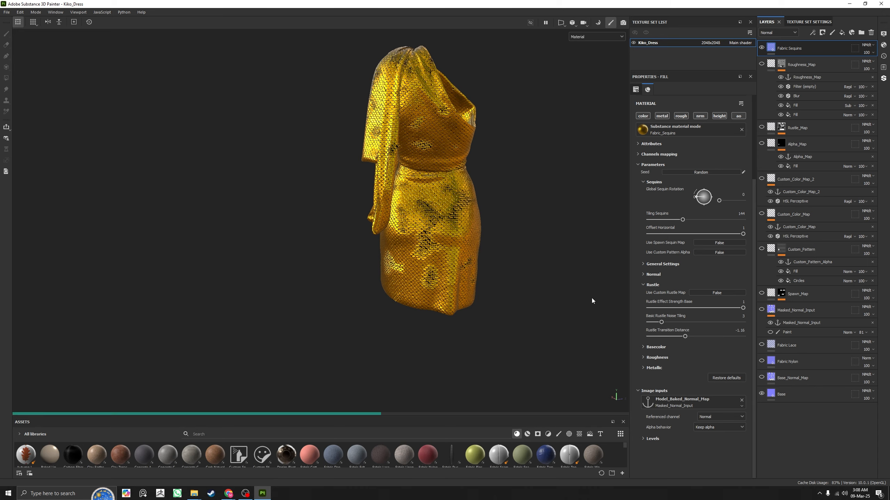
pyautogui.press('alt')
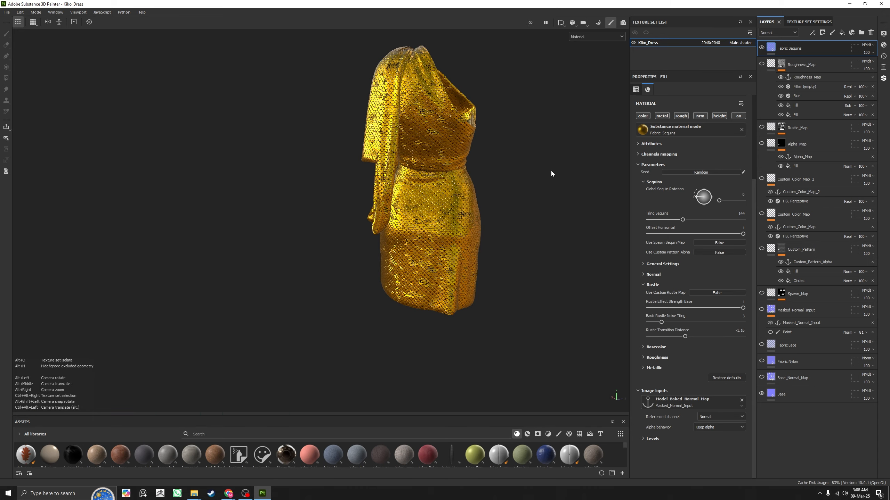
pyautogui.keyDown('alt'); pyautogui.moveTo(552, 169); pyautogui.dragTo(194, 179); pyautogui.keyUp('alt')
pyautogui.keyDown('alt'); pyautogui.moveTo(473, 165); pyautogui.dragTo(423, 157); pyautogui.keyUp('alt')
pyautogui.keyDown('alt'); pyautogui.moveTo(424, 157); pyautogui.dragTo(497, 230, button='right'); pyautogui.keyUp('alt')
pyautogui.keyDown('alt'); pyautogui.moveTo(498, 230); pyautogui.dragTo(397, 236, button='middle'); pyautogui.keyUp('alt')
pyautogui.keyDown('alt'); pyautogui.moveTo(397, 235); pyautogui.dragTo(393, 250, button='right'); pyautogui.keyUp('alt')
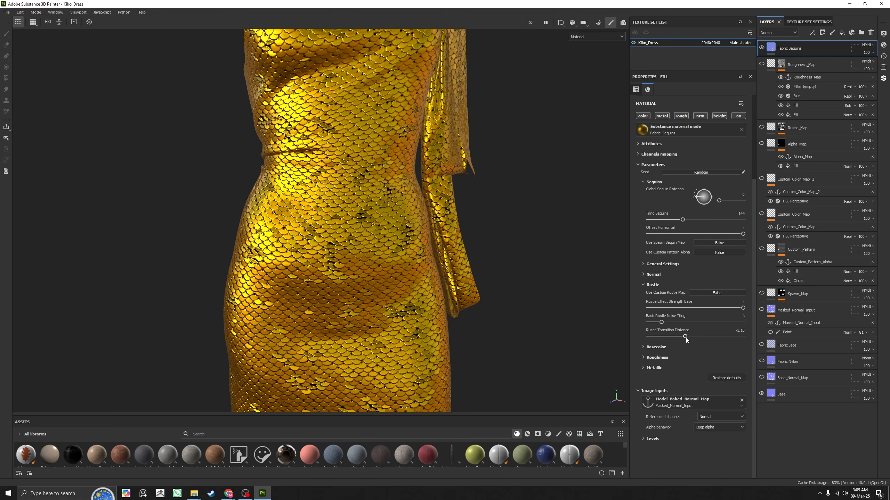
# Step: Compare Rustle Transition Distance values of -1.61, -0.06 and -0.87 on the dress, and settle on -3.01
pyautogui.moveTo(685, 337); pyautogui.dragTo(681, 337)
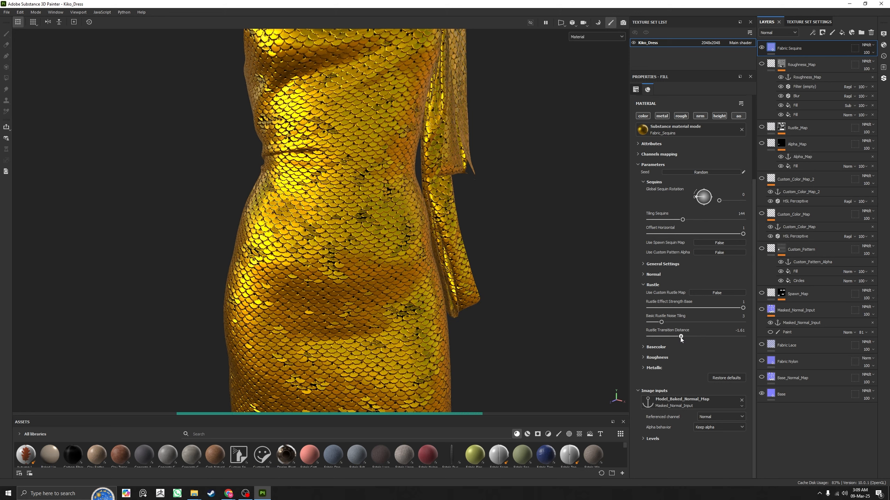
pyautogui.moveTo(681, 337); pyautogui.dragTo(695, 338)
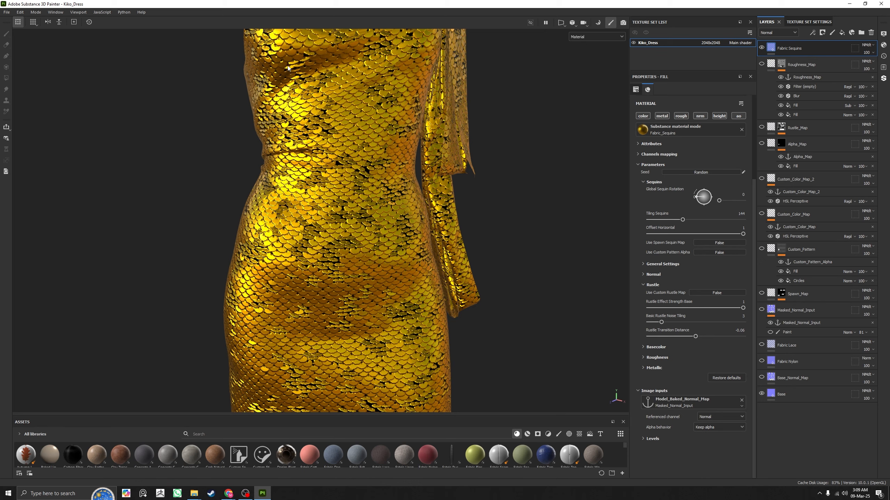
pyautogui.keyDown('alt'); pyautogui.moveTo(315, 90); pyautogui.dragTo(247, 156, button='right'); pyautogui.keyUp('alt')
pyautogui.keyDown('alt'); pyautogui.moveTo(247, 157); pyautogui.dragTo(387, 173); pyautogui.keyUp('alt')
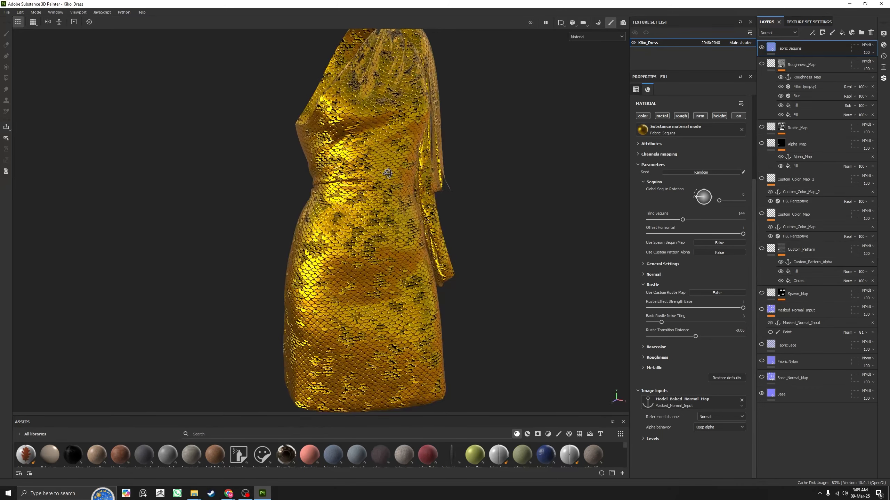
pyautogui.moveTo(696, 337); pyautogui.dragTo(687, 337)
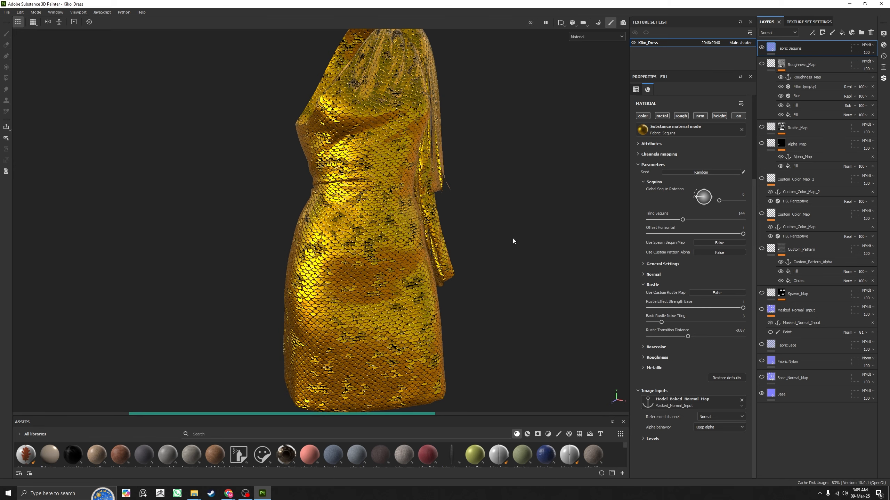
pyautogui.keyDown('alt'); pyautogui.moveTo(513, 238); pyautogui.dragTo(388, 220); pyautogui.keyUp('alt')
pyautogui.keyDown('alt'); pyautogui.moveTo(388, 220); pyautogui.dragTo(466, 246, button='right'); pyautogui.keyUp('alt')
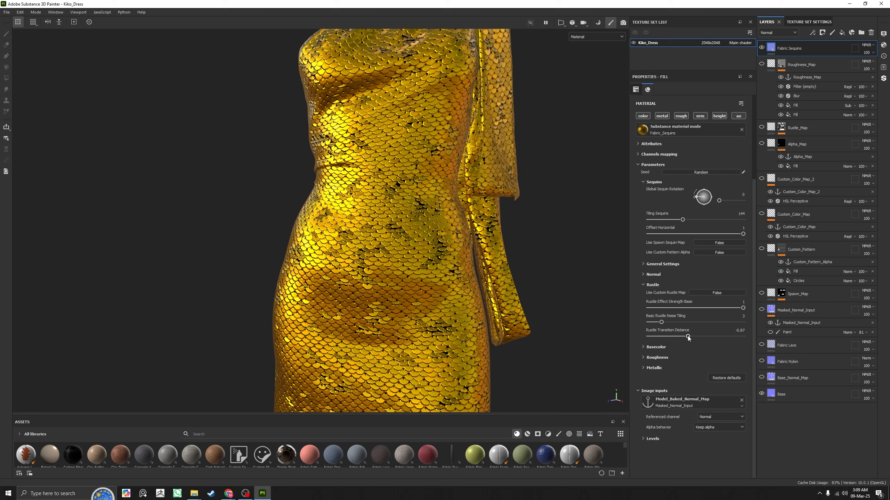
pyautogui.moveTo(687, 337); pyautogui.dragTo(667, 336)
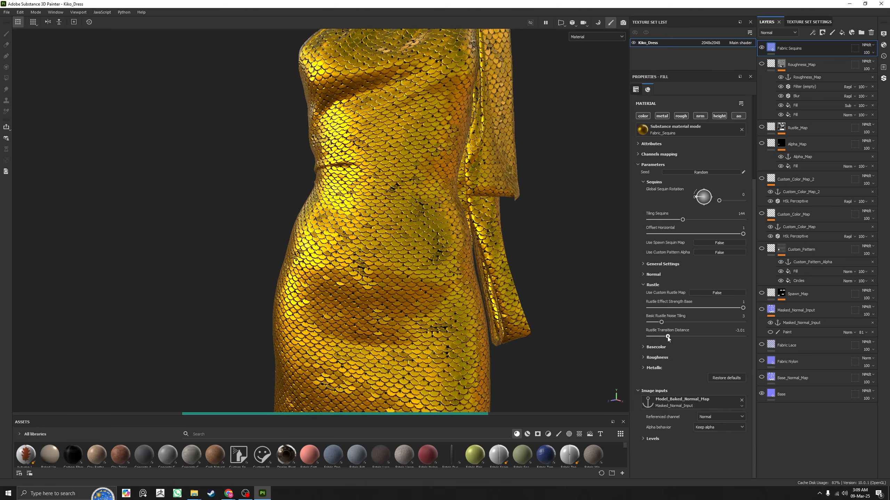
# Step: Inspect the rustled sequins on the front, back and sides of the dress under different lighting angles
pyautogui.keyDown('alt'); pyautogui.moveTo(470, 224); pyautogui.dragTo(455, 211); pyautogui.keyUp('alt')
pyautogui.keyDown('alt'); pyautogui.moveTo(455, 210); pyautogui.dragTo(417, 186, button='right'); pyautogui.keyUp('alt')
pyautogui.keyDown('alt'); pyautogui.moveTo(417, 186); pyautogui.dragTo(532, 176); pyautogui.keyUp('alt')
pyautogui.keyDown('alt'); pyautogui.moveTo(531, 176); pyautogui.dragTo(502, 210, button='right'); pyautogui.keyUp('alt')
pyautogui.keyDown('alt'); pyautogui.moveTo(502, 210); pyautogui.dragTo(196, 201); pyautogui.keyUp('alt')
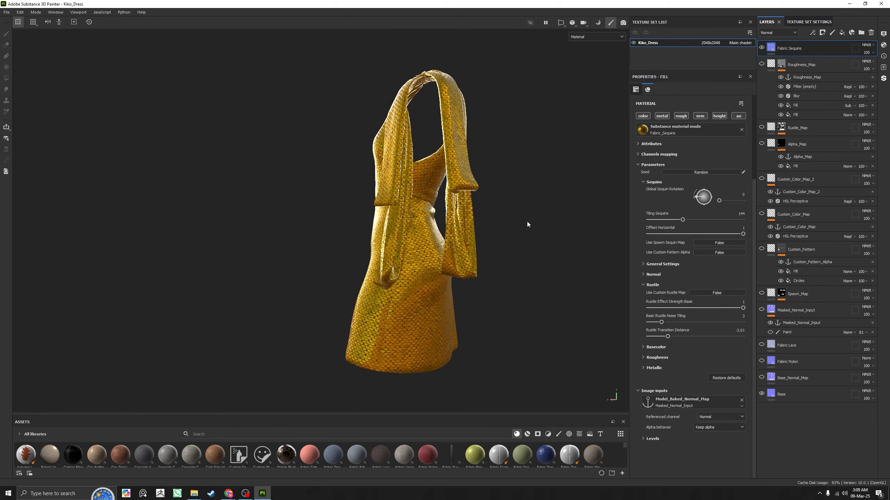
pyautogui.keyDown('alt'); pyautogui.moveTo(527, 221); pyautogui.dragTo(223, 228); pyautogui.keyUp('alt')
pyautogui.keyDown('alt'); pyautogui.moveTo(420, 235); pyautogui.dragTo(434, 236); pyautogui.keyUp('alt')
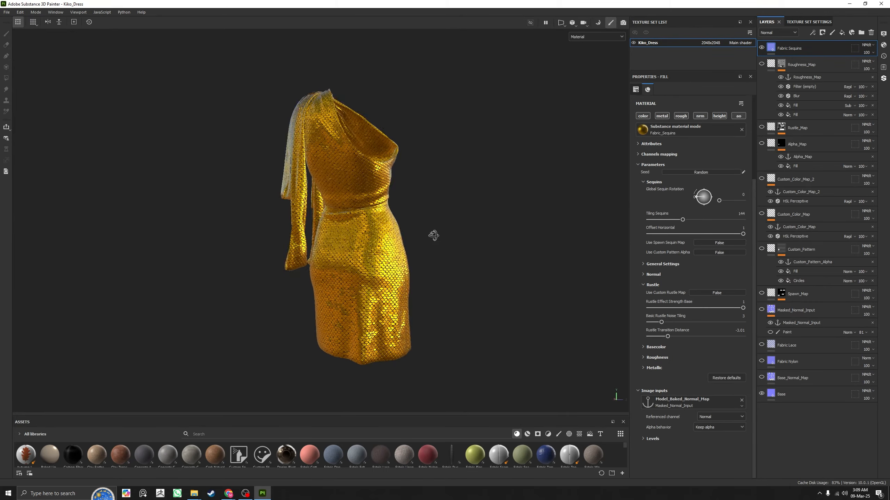
pyautogui.keyDown('alt'); pyautogui.moveTo(433, 228); pyautogui.dragTo(472, 192, button='middle'); pyautogui.keyUp('alt')
pyautogui.keyDown('alt'); pyautogui.moveTo(471, 193); pyautogui.dragTo(532, 250, button='right'); pyautogui.keyUp('alt')
pyautogui.keyDown('alt'); pyautogui.moveTo(472, 260); pyautogui.dragTo(443, 272); pyautogui.keyUp('alt')
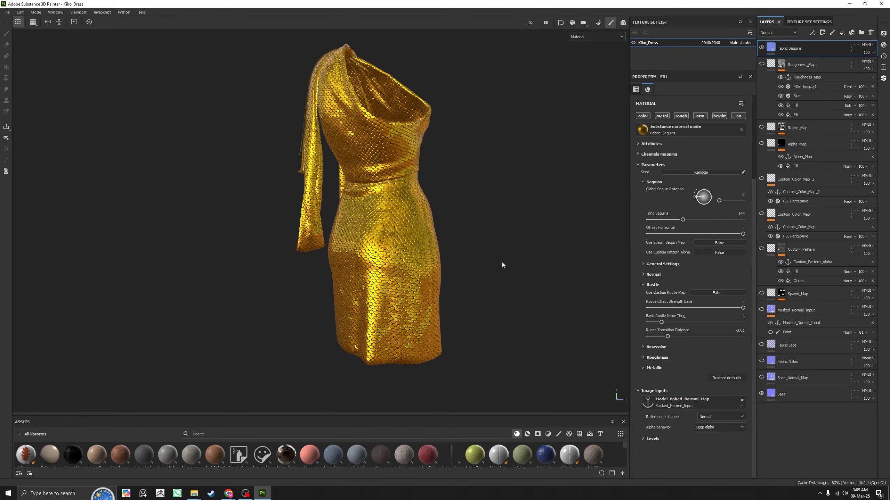
pyautogui.keyDown('shift'); pyautogui.moveTo(502, 262); pyautogui.dragTo(462, 262, button='right'); pyautogui.keyUp('shift')
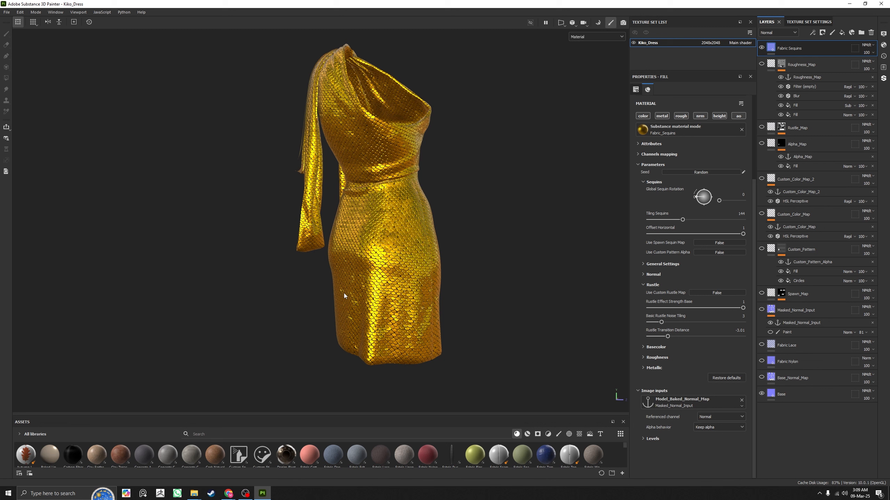
# Step: View the dress's individual channels through Roughness and Normal, examine the skirt's normals, and return to the Material view
pyautogui.press('c')
pyautogui.press('c')
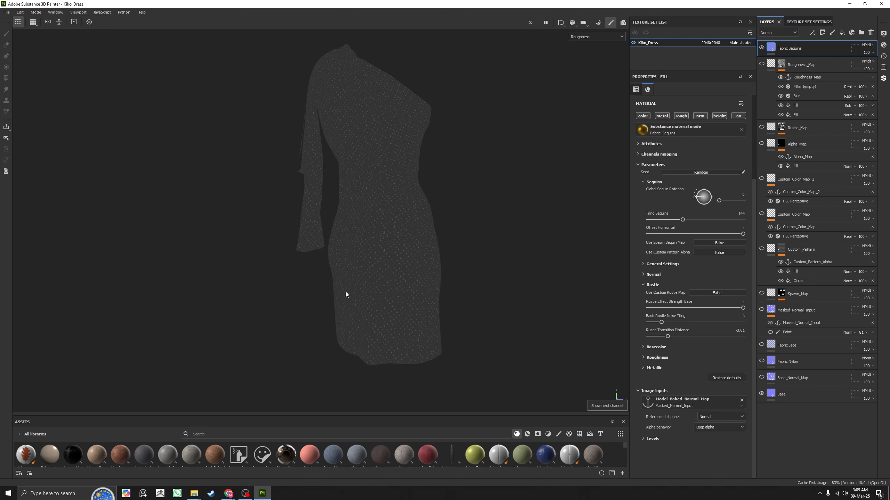
pyautogui.press('c')
pyautogui.scroll(3, 354, 299)
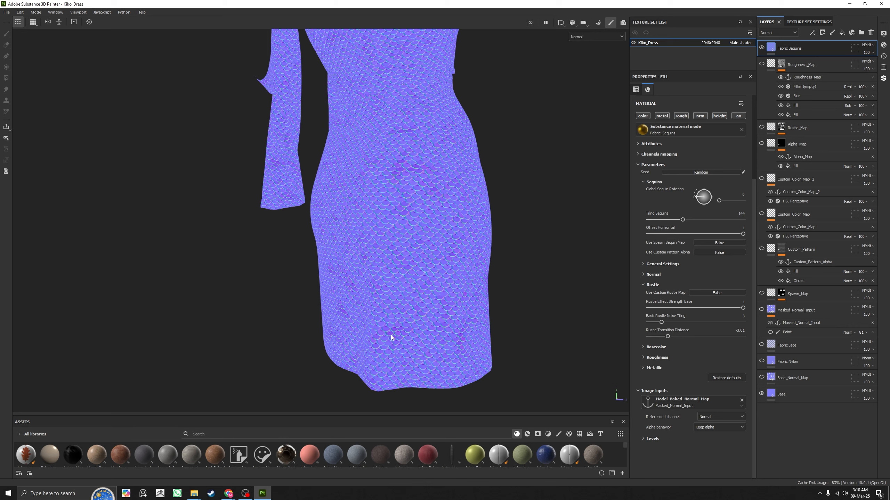
pyautogui.press('m')
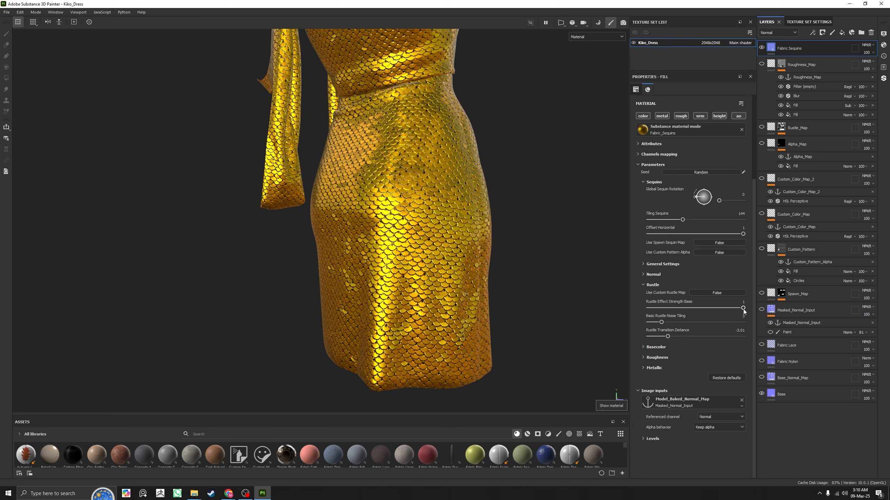
# Step: Lower the Rustle Effect Strength Base to 0 to compare the skirt, and restore it to 1
pyautogui.moveTo(743, 308); pyautogui.dragTo(459, 243)
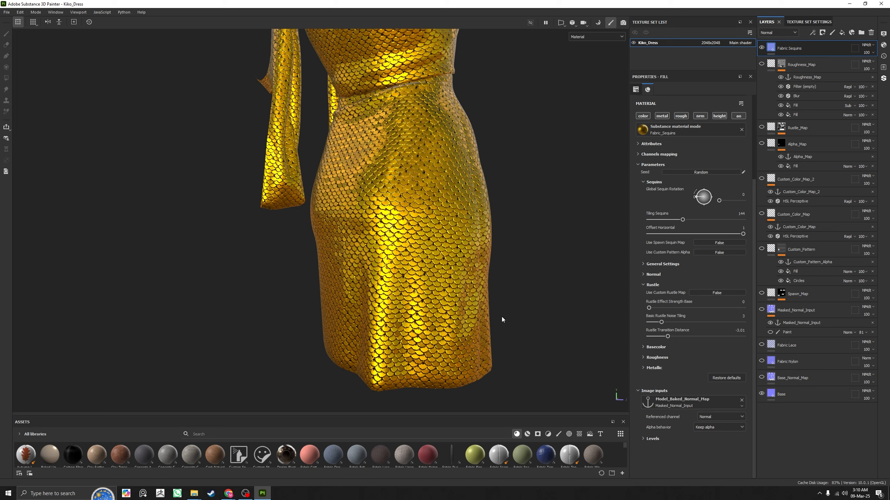
pyautogui.keyDown('alt'); pyautogui.moveTo(502, 317); pyautogui.dragTo(490, 284); pyautogui.keyUp('alt')
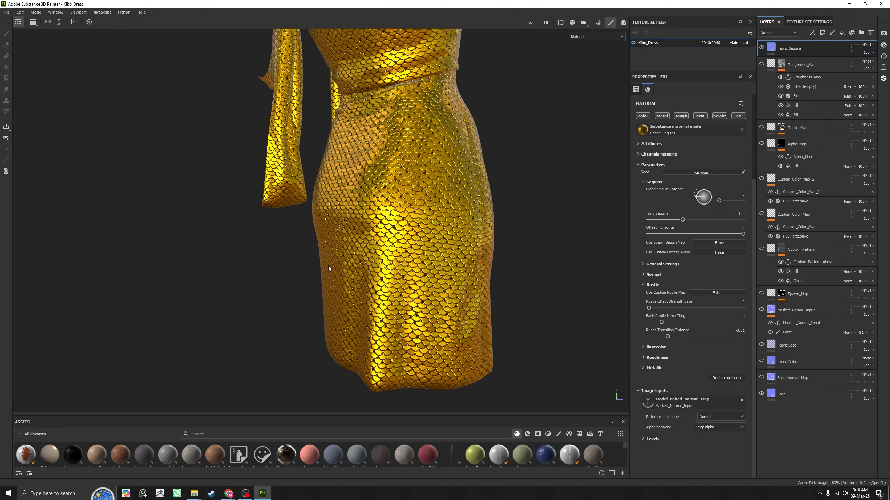
pyautogui.moveTo(649, 308); pyautogui.dragTo(743, 308)
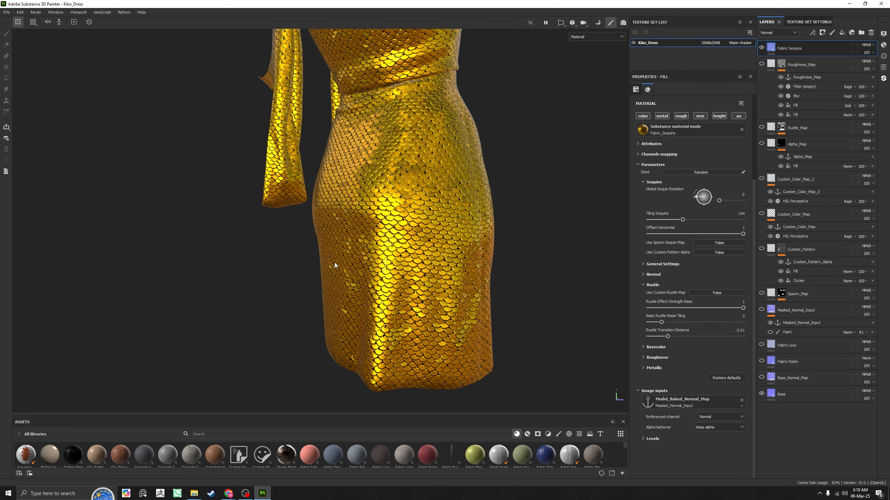
pyautogui.keyDown('alt'); pyautogui.moveTo(334, 263); pyautogui.dragTo(473, 274); pyautogui.keyUp('alt')
pyautogui.keyDown('shift'); pyautogui.moveTo(473, 274); pyautogui.dragTo(479, 278, button='right'); pyautogui.keyUp('shift')
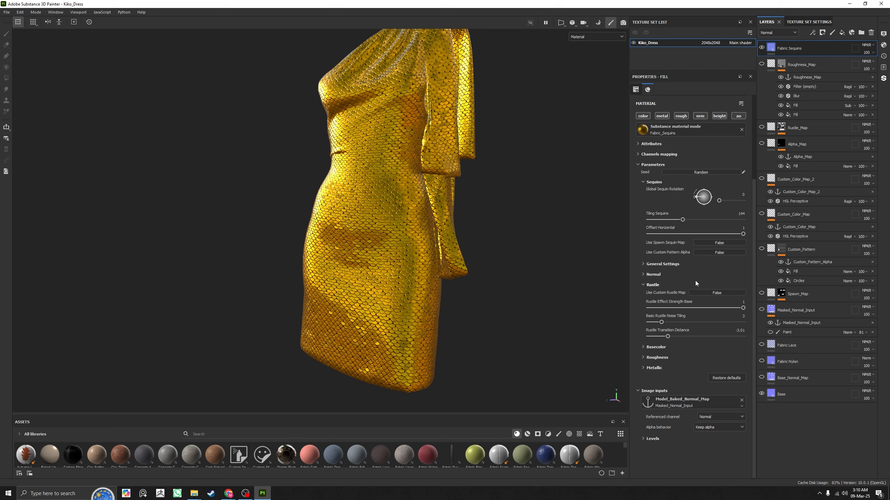
# Step: Turn Use Custom Pattern Alpha back on and set the Rustle Effect Strength Pattern to 1, checking the purple waist panel
pyautogui.click(708, 252)
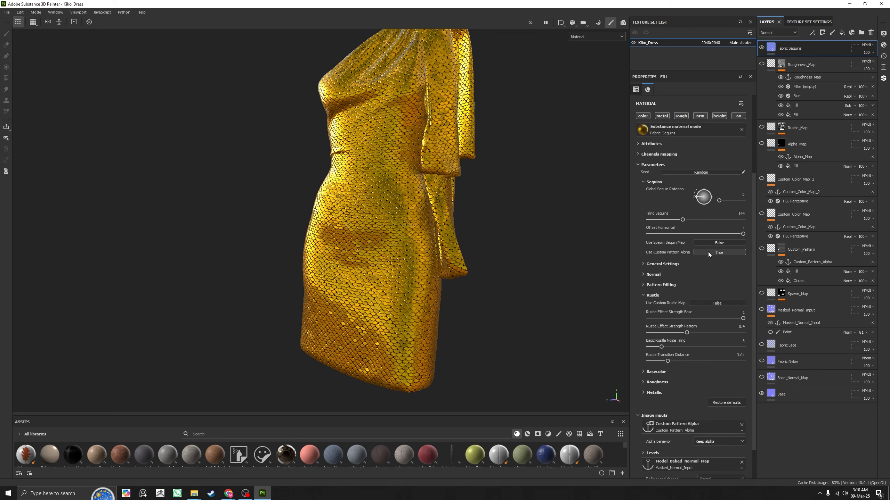
pyautogui.scroll(3, 495, 214)
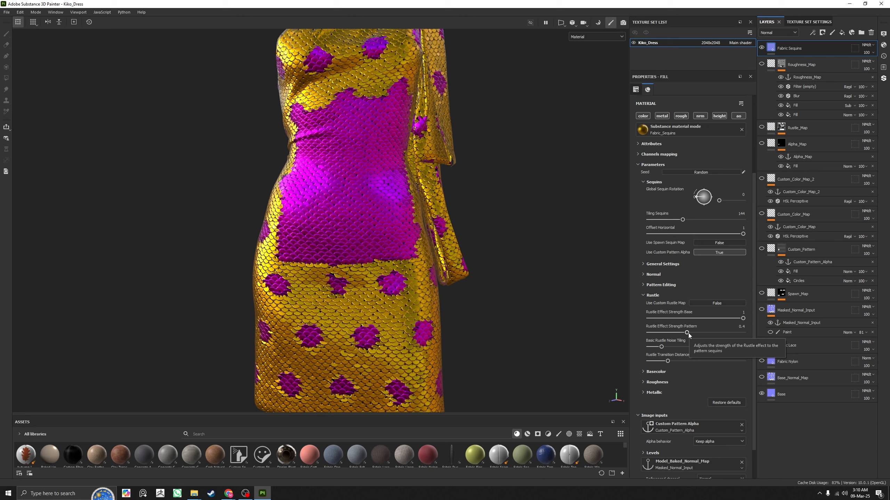
pyautogui.moveTo(688, 332); pyautogui.dragTo(781, 335)
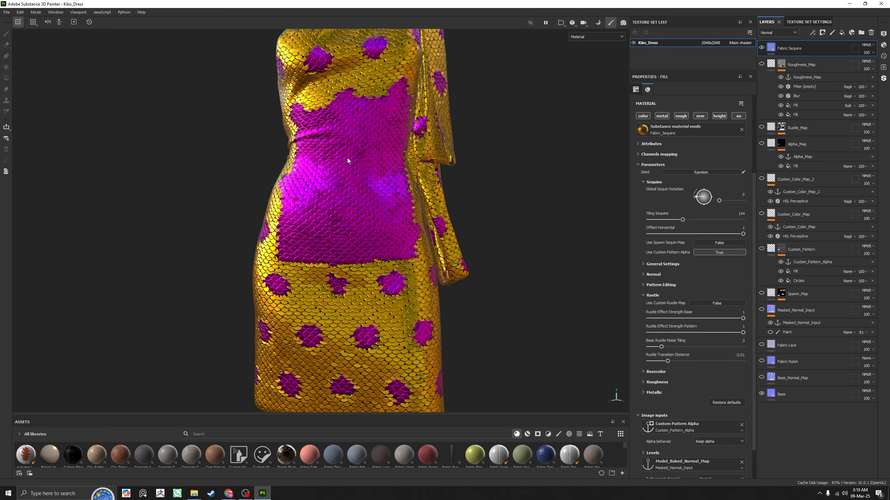
pyautogui.scroll(2, 331, 154)
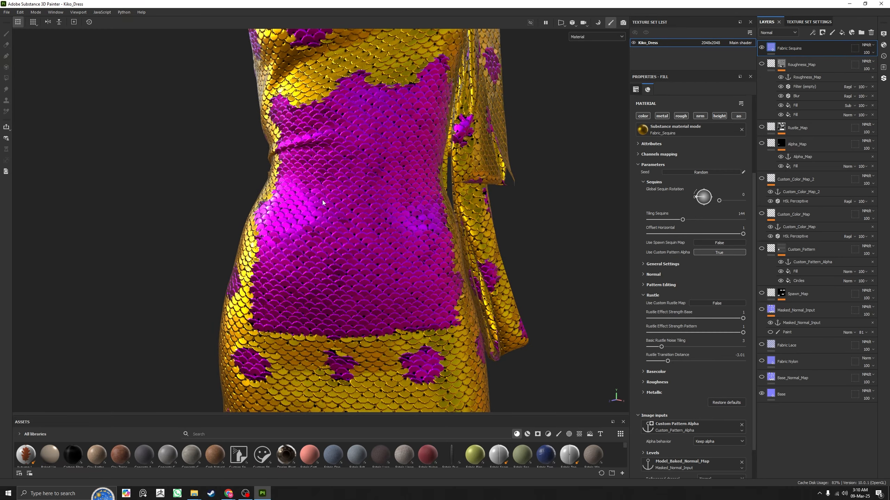
pyautogui.scroll(-2, 322, 200)
pyautogui.keyDown('alt'); pyautogui.moveTo(328, 199); pyautogui.dragTo(496, 207); pyautogui.keyUp('alt')
pyautogui.scroll(-3, 365, 197)
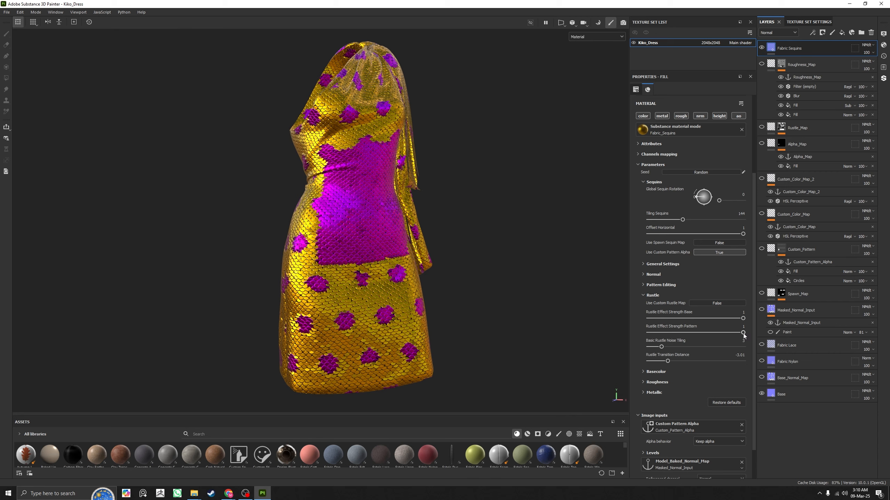
# Step: Set the Rustle Effect Strength Pattern to 0, check the purple waist panel, and turn Use Custom Pattern Alpha off
pyautogui.moveTo(743, 332); pyautogui.dragTo(640, 328)
pyautogui.scroll(5, 412, 174)
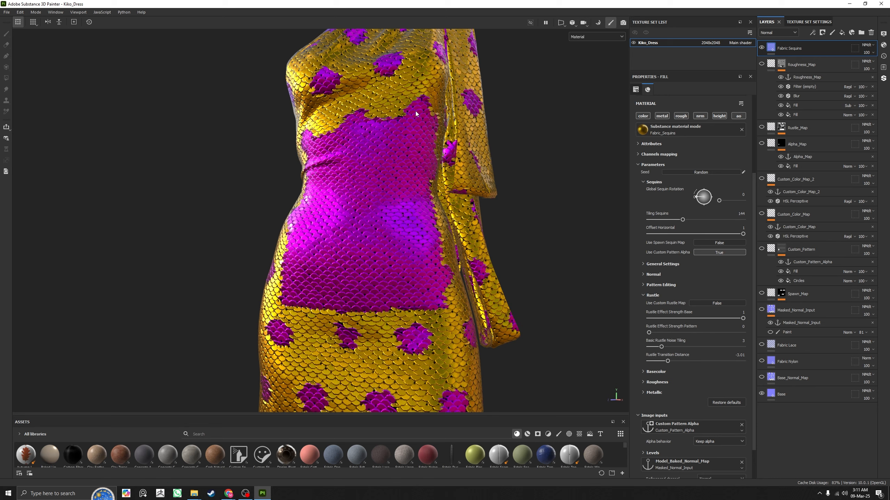
pyautogui.click(719, 252)
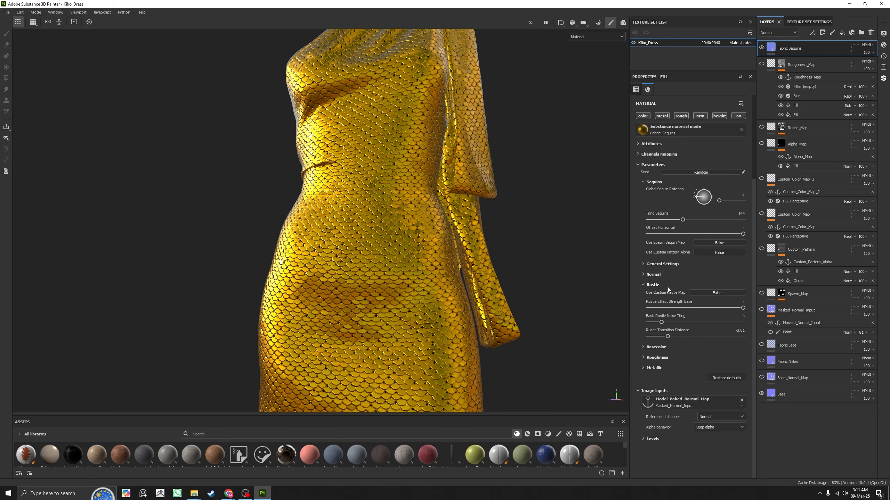
pyautogui.click(643, 264)
pyautogui.click(643, 264)
# Step: Turn on Use Custom Rustle Map for the Fabric Sequins material
pyautogui.keyDown('alt'); pyautogui.moveTo(499, 272); pyautogui.dragTo(456, 269); pyautogui.keyUp('alt')
pyautogui.keyDown('alt'); pyautogui.moveTo(455, 270); pyautogui.dragTo(419, 294, button='right'); pyautogui.keyUp('alt')
pyautogui.keyDown('alt'); pyautogui.moveTo(419, 294); pyautogui.dragTo(427, 266); pyautogui.keyUp('alt')
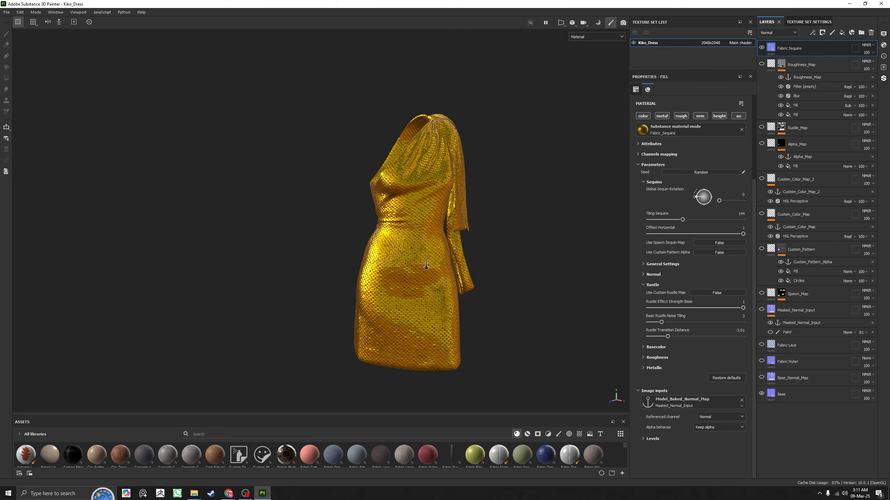
pyautogui.keyDown('alt'); pyautogui.moveTo(426, 266); pyautogui.dragTo(475, 260, button='right'); pyautogui.keyUp('alt')
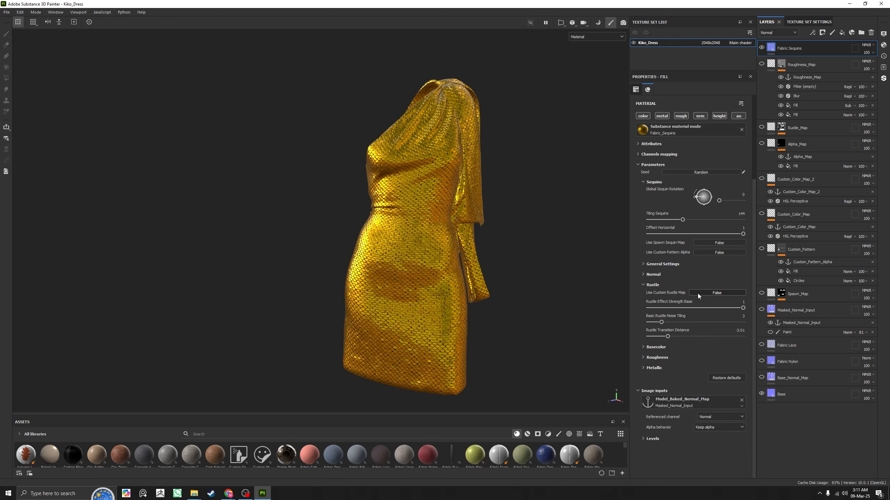
pyautogui.click(700, 293)
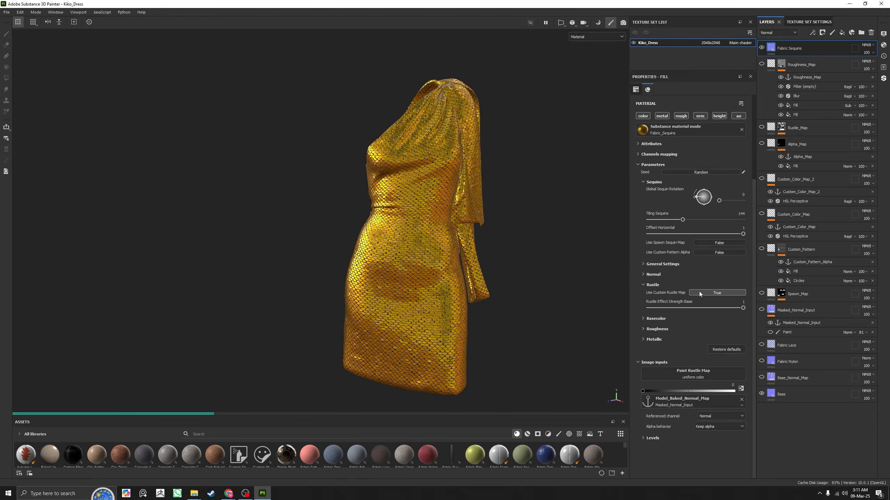
# Step: Display the Rustle_Map layer's mask, review its World Space Normals generator settings, and examine the mask around the dress
pyautogui.keyDown('alt'); pyautogui.click(781, 128); pyautogui.keyUp('alt')
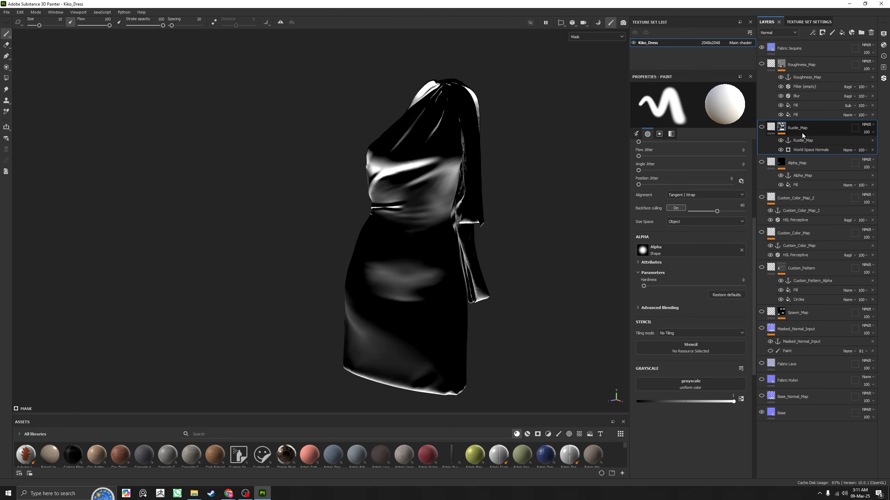
pyautogui.click(805, 153)
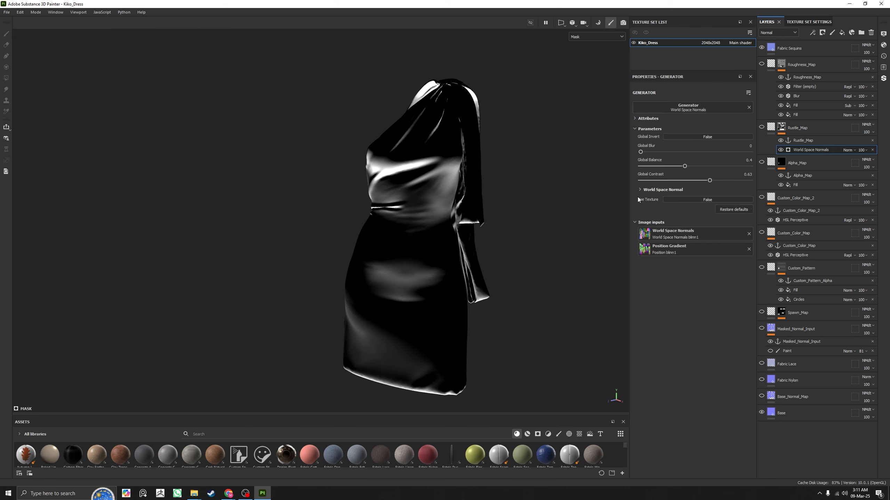
pyautogui.click(643, 191)
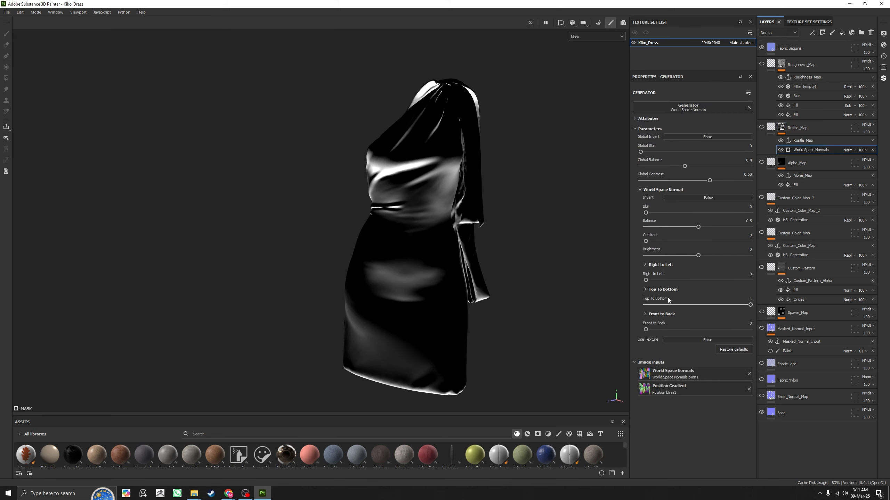
pyautogui.click(651, 192)
pyautogui.keyDown('alt'); pyautogui.moveTo(491, 213); pyautogui.dragTo(448, 337); pyautogui.keyUp('alt')
pyautogui.keyDown('alt'); pyautogui.moveTo(442, 279); pyautogui.dragTo(416, 254); pyautogui.keyUp('alt')
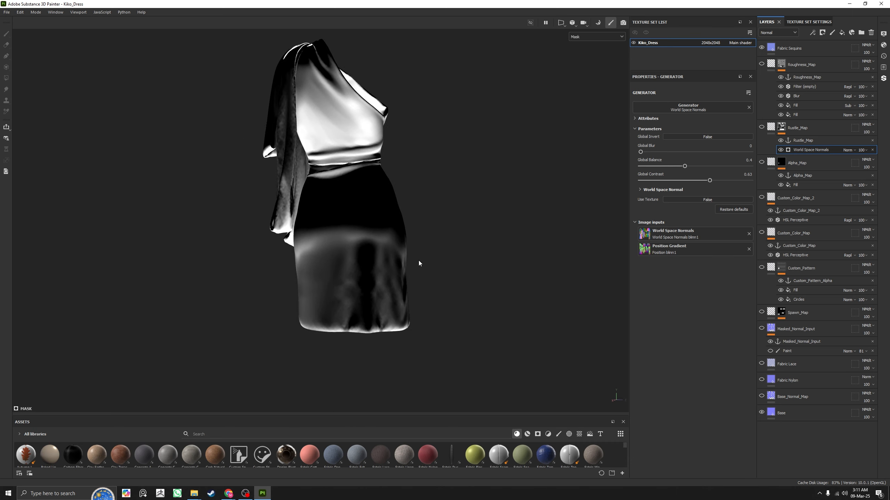
pyautogui.keyDown('alt'); pyautogui.moveTo(422, 322); pyautogui.dragTo(389, 206); pyautogui.keyUp('alt')
pyautogui.scroll(1, 388, 209)
pyautogui.keyDown('alt'); pyautogui.moveTo(385, 214); pyautogui.dragTo(422, 269, button='middle'); pyautogui.keyUp('alt')
pyautogui.scroll(2, 422, 269)
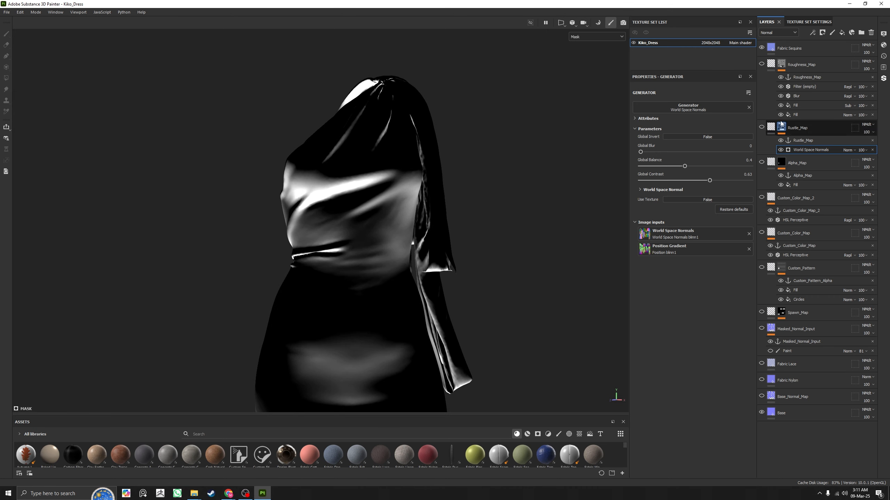
# Step: Assign the Rustle_Map anchor point to the Paint Rustle Map input of the Fabric Sequins layer
pyautogui.click(777, 62)
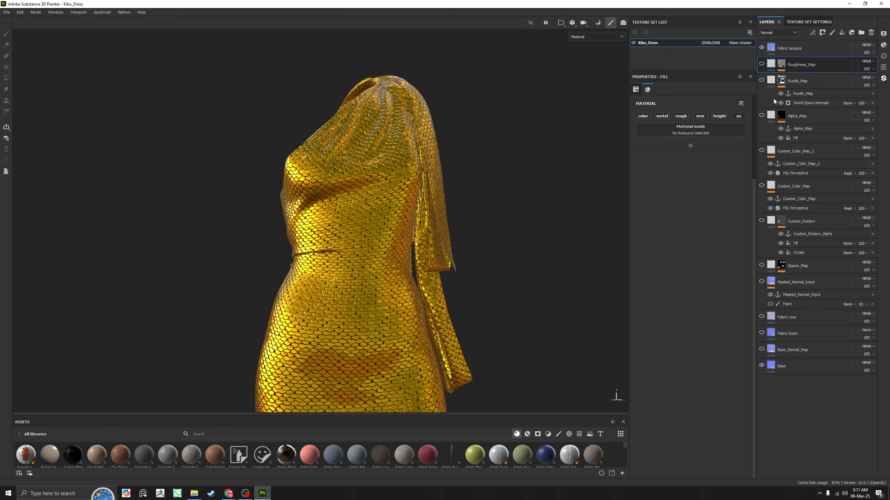
pyautogui.click(778, 50)
pyautogui.click(705, 374)
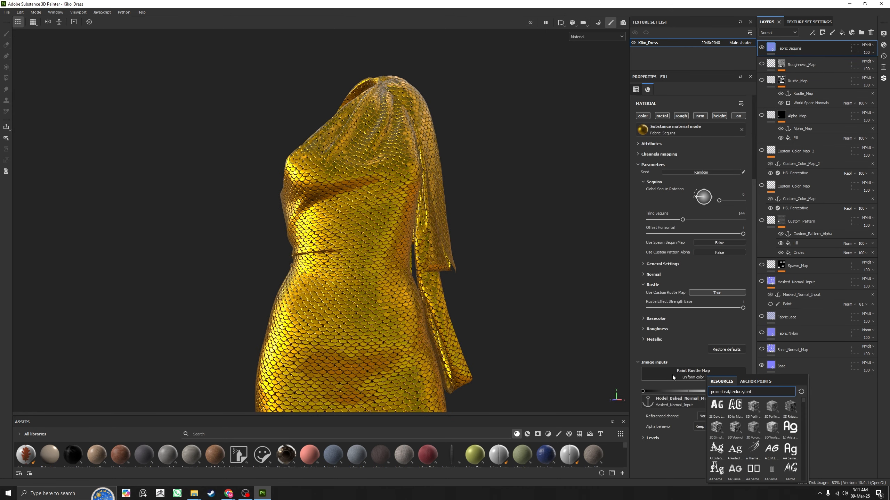
pyautogui.click(761, 382)
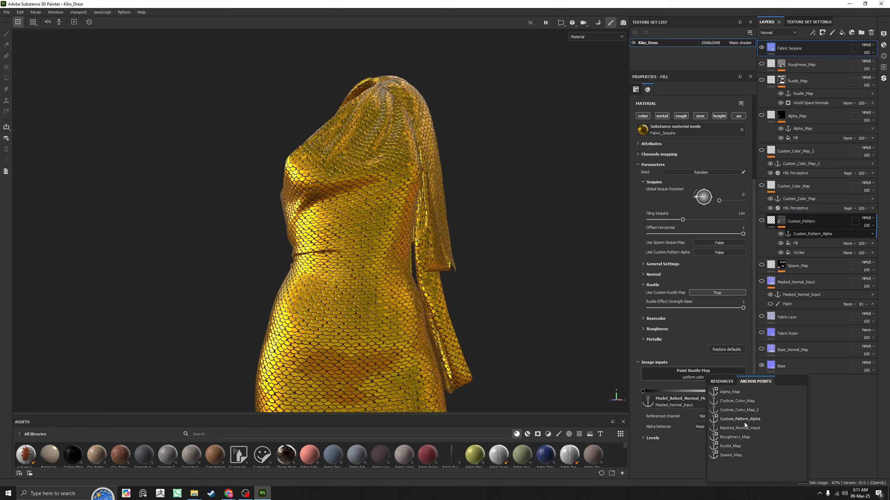
pyautogui.click(741, 444)
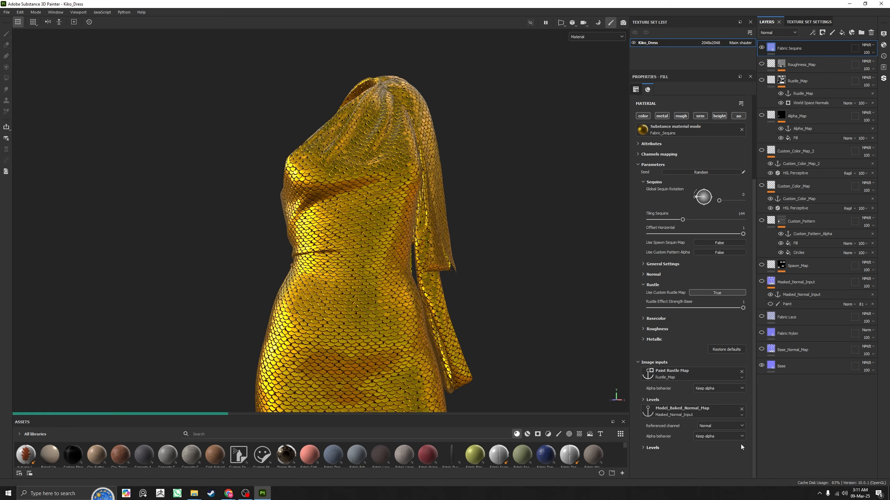
# Step: Compare the rustled sequins on the bodice with the white areas of the Rustle_Map mask
pyautogui.keyDown('alt'); pyautogui.moveTo(451, 266); pyautogui.dragTo(497, 272); pyautogui.keyUp('alt')
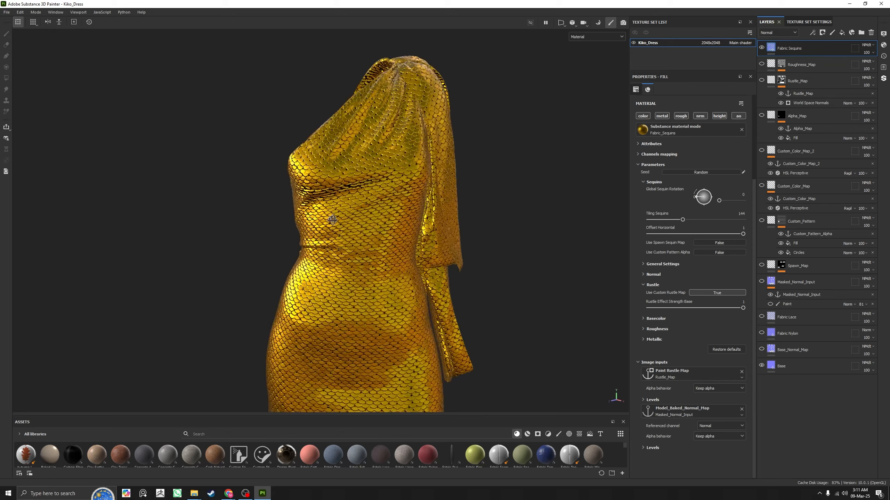
pyautogui.keyDown('alt'); pyautogui.moveTo(498, 281); pyautogui.dragTo(569, 417, button='right'); pyautogui.keyUp('alt')
pyautogui.keyDown('alt'); pyautogui.moveTo(553, 203); pyautogui.dragTo(372, 183); pyautogui.keyUp('alt')
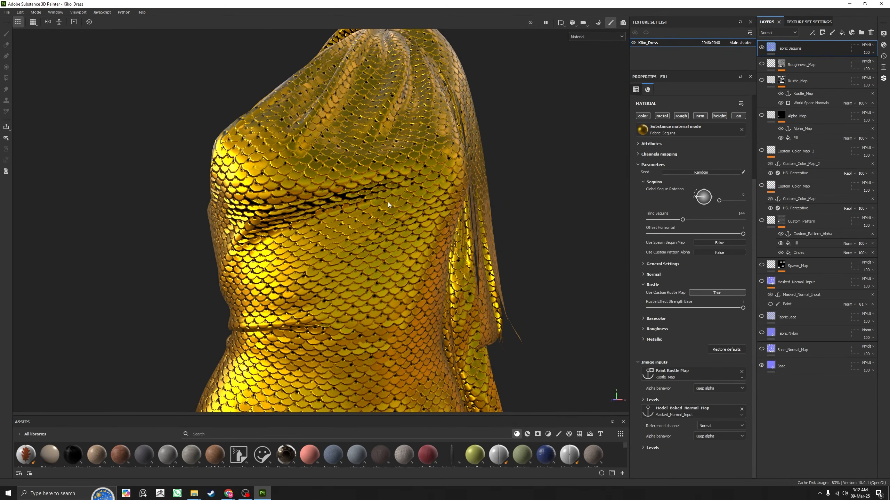
pyautogui.keyDown('alt'); pyautogui.click(781, 80); pyautogui.keyUp('alt')
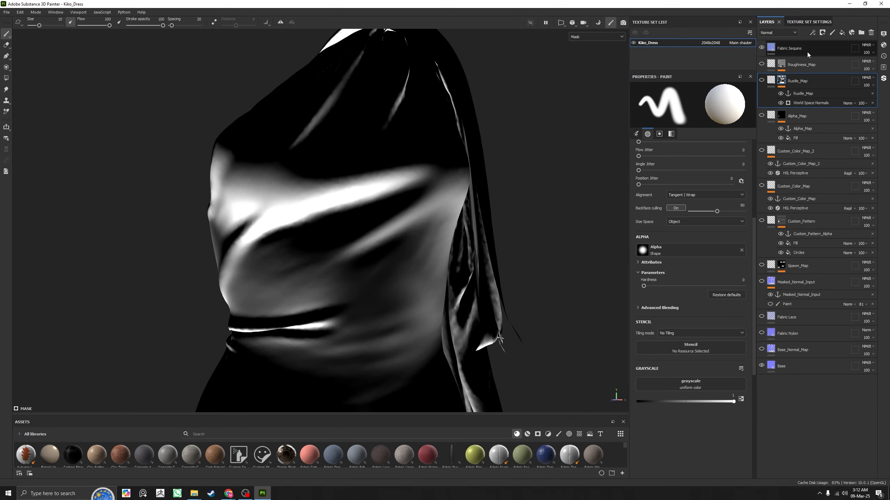
pyautogui.click(785, 47)
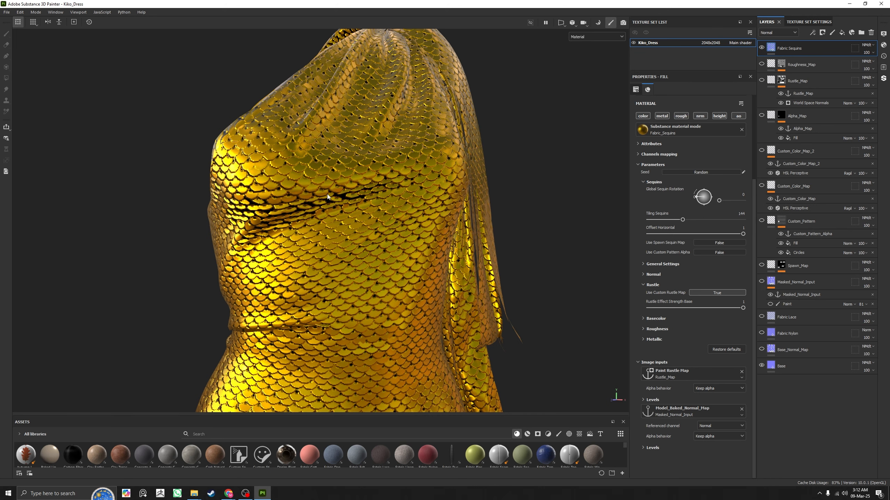
pyautogui.keyDown('alt'); pyautogui.click(781, 80); pyautogui.keyUp('alt')
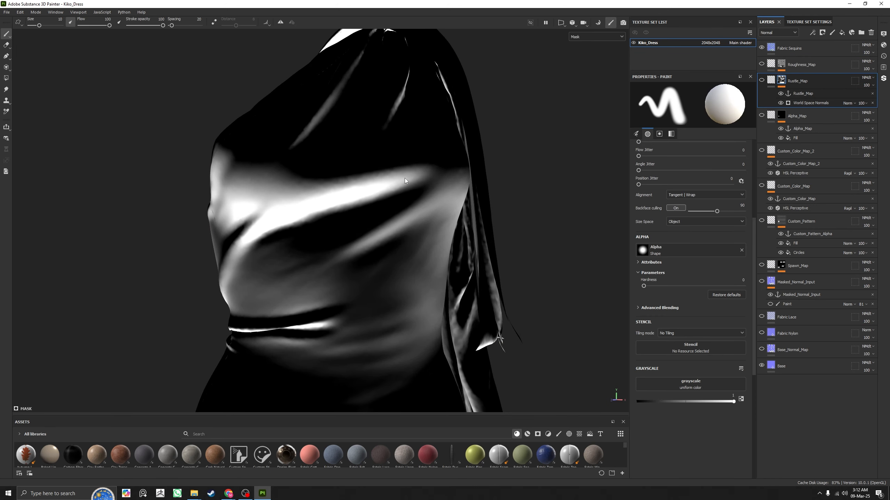
pyautogui.keyDown('alt'); pyautogui.moveTo(456, 203); pyautogui.dragTo(390, 210); pyautogui.keyUp('alt')
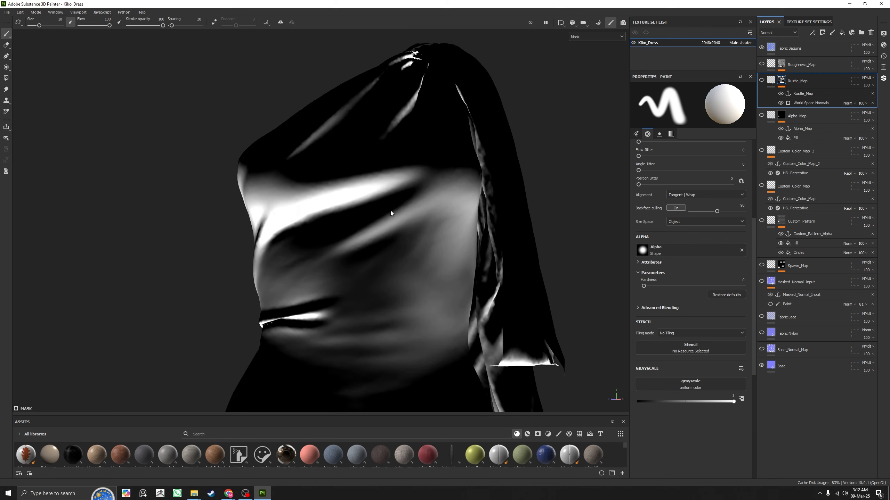
pyautogui.click(778, 49)
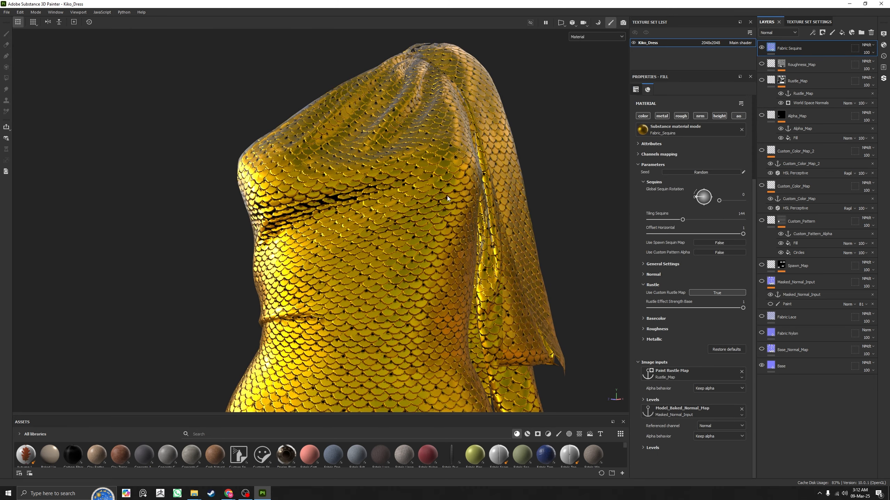
# Step: Examine the bodice sequins in the Normal channel and return to the Material view
pyautogui.press('c')
pyautogui.press('c')
pyautogui.press('c')
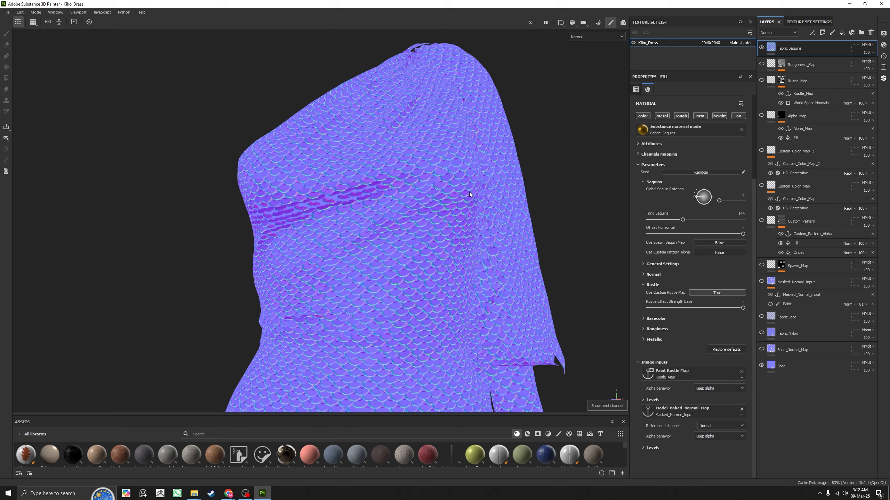
pyautogui.keyDown('alt'); pyautogui.moveTo(469, 192); pyautogui.dragTo(478, 189); pyautogui.keyUp('alt')
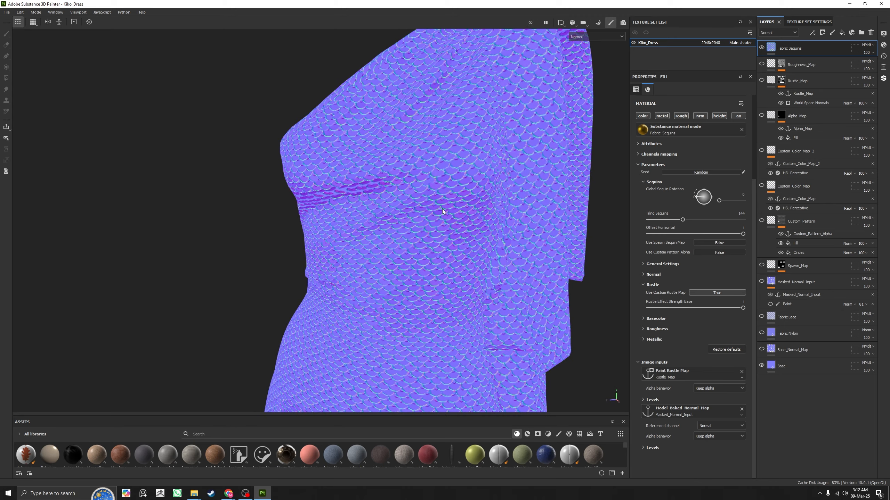
pyautogui.press('m')
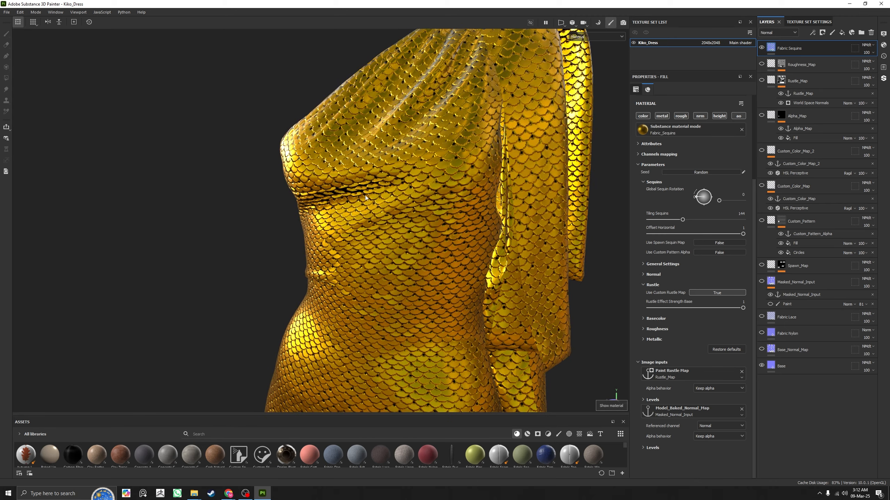
# Step: Compare the sequins on both sides of the dress with the Rustle_Map mask and inspect the waist under rotated lighting
pyautogui.keyDown('alt'); pyautogui.moveTo(365, 195); pyautogui.dragTo(302, 182); pyautogui.keyUp('alt')
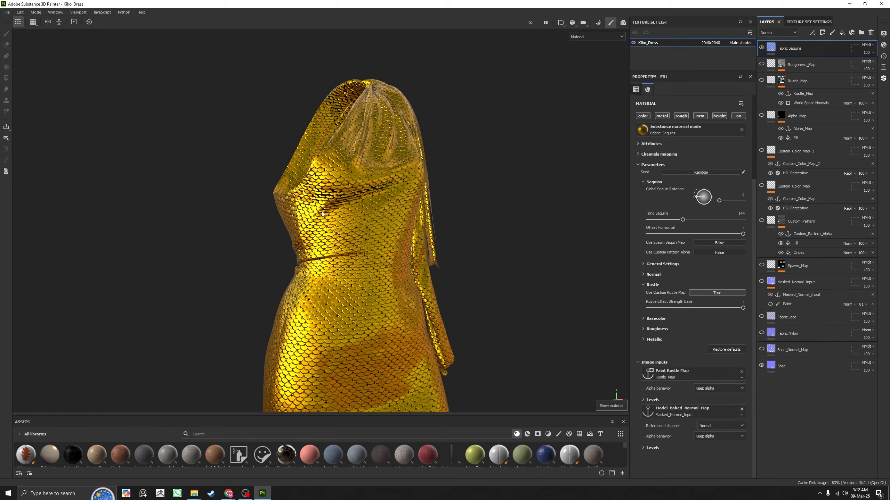
pyautogui.keyDown('alt'); pyautogui.moveTo(321, 213); pyautogui.dragTo(381, 233); pyautogui.keyUp('alt')
pyautogui.keyDown('alt'); pyautogui.moveTo(381, 233); pyautogui.dragTo(330, 151, button='right'); pyautogui.keyUp('alt')
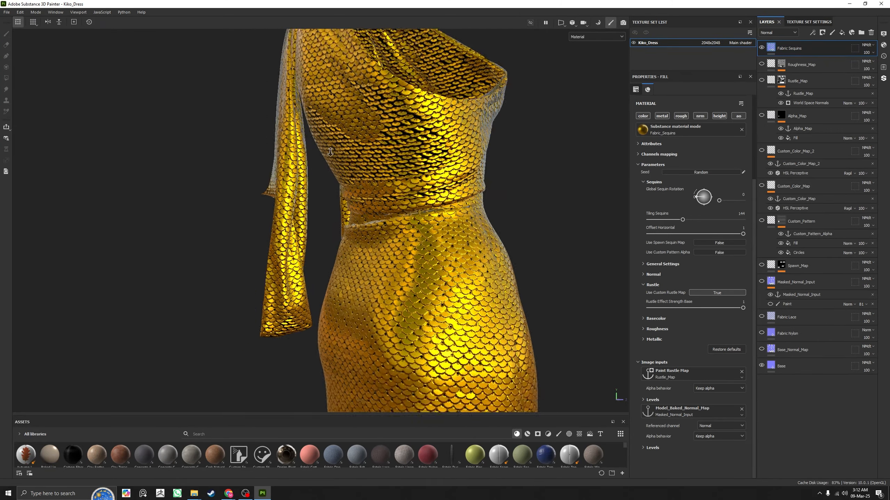
pyautogui.keyDown('alt'); pyautogui.moveTo(330, 152); pyautogui.dragTo(403, 149); pyautogui.keyUp('alt')
pyautogui.keyDown('alt'); pyautogui.click(781, 80); pyautogui.keyUp('alt')
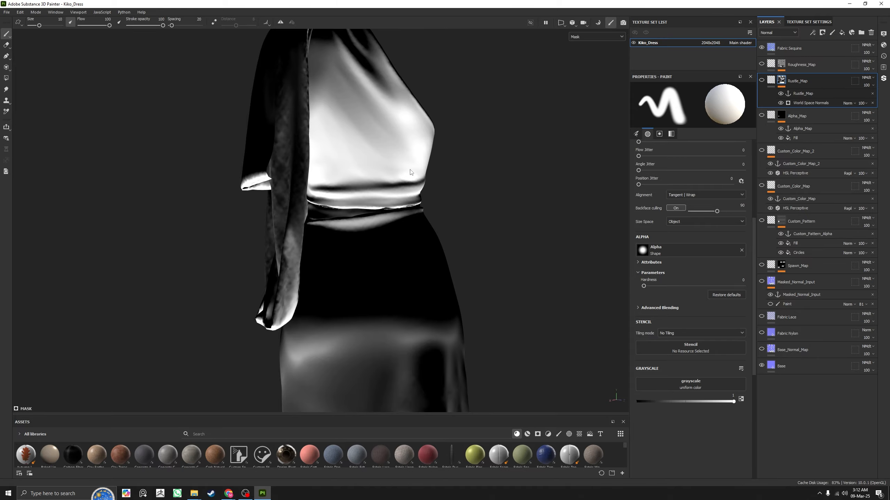
pyautogui.press('m')
pyautogui.keyDown('alt'); pyautogui.moveTo(440, 160); pyautogui.dragTo(413, 207); pyautogui.keyUp('alt')
pyautogui.keyDown('alt'); pyautogui.moveTo(413, 207); pyautogui.dragTo(266, 227, button='middle'); pyautogui.keyUp('alt')
pyautogui.keyDown('alt'); pyautogui.moveTo(315, 241); pyautogui.dragTo(337, 210); pyautogui.keyUp('alt')
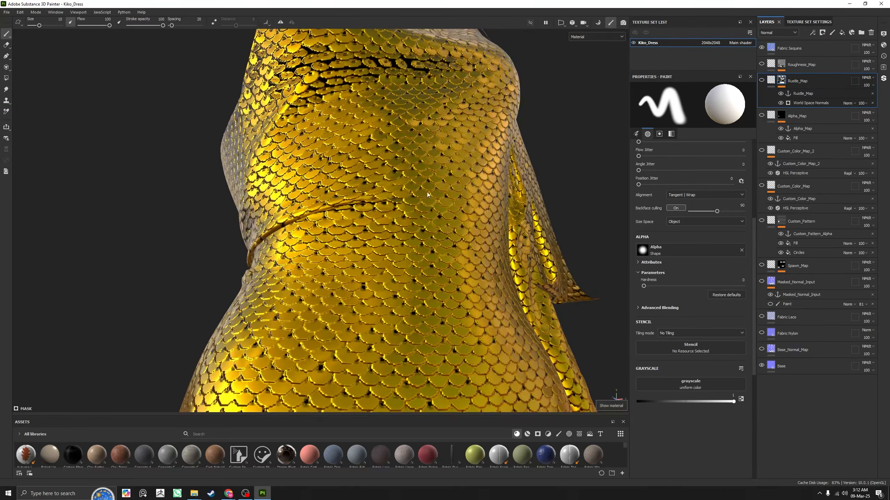
pyautogui.moveTo(337, 210)
pyautogui.keyDown('shift'); pyautogui.mouseDown(button='right')
pyautogui.moveTo(430, 212)
pyautogui.moveTo(344, 215)
pyautogui.mouseUp(button='right'); pyautogui.keyUp('shift')
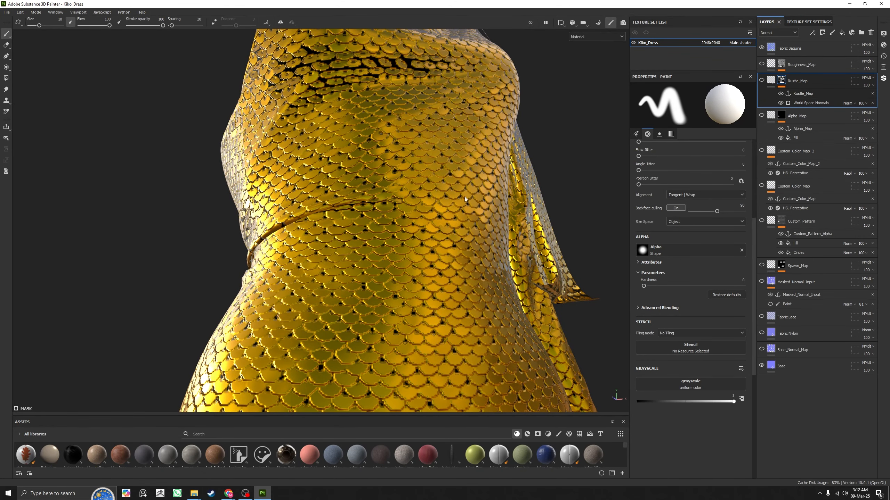
# Step: Leave the Rustle_Map mask and inspect the sequins around the whole dress
pyautogui.click(771, 80)
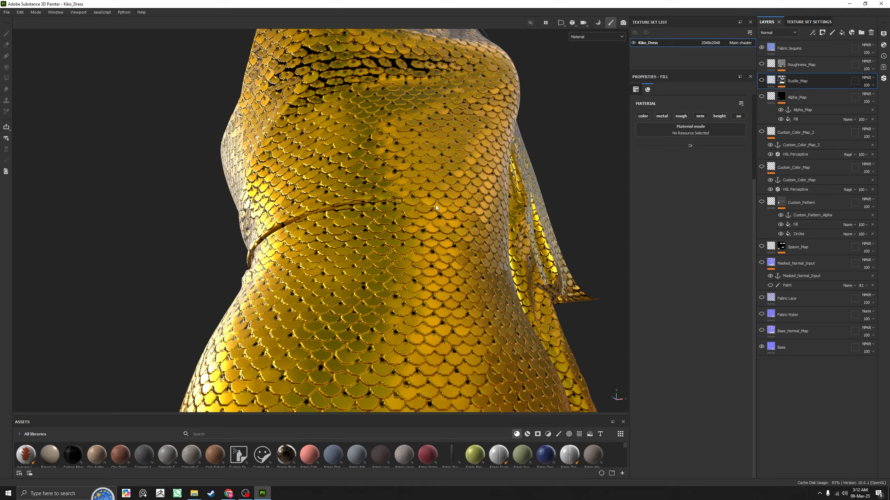
pyautogui.scroll(-5, 179, 139)
pyautogui.keyDown('alt'); pyautogui.moveTo(224, 140); pyautogui.dragTo(168, 180); pyautogui.keyUp('alt')
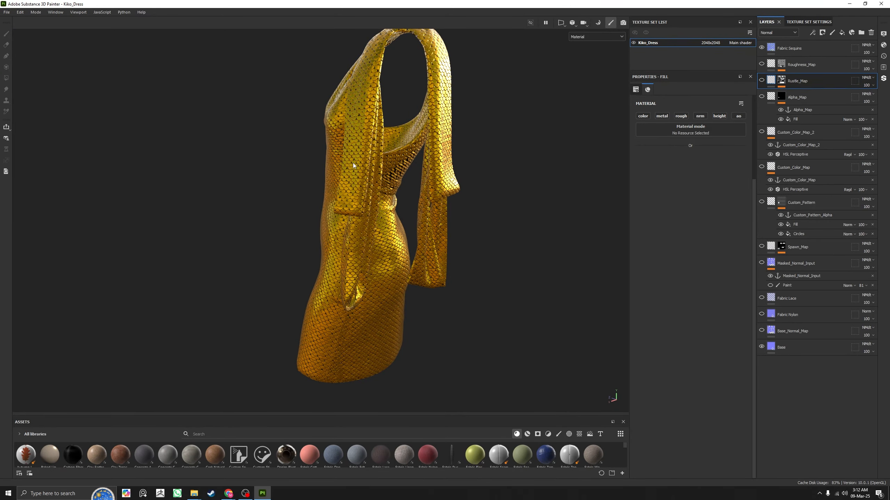
pyautogui.keyDown('alt'); pyautogui.moveTo(353, 165); pyautogui.dragTo(368, 251); pyautogui.keyUp('alt')
pyautogui.scroll(5, 413, 119)
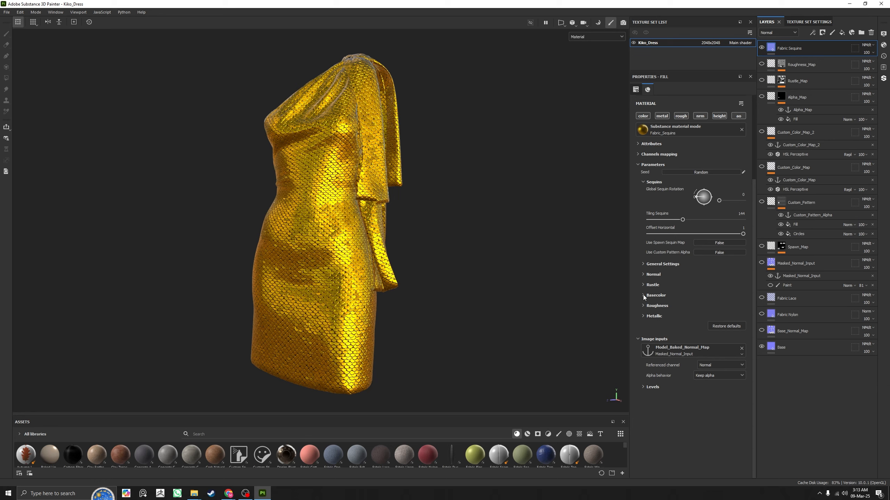
# Step: Expand the Fabric Sequins Basecolor parameters and turn Use Custom Pattern Alpha on to show the purple pattern
pyautogui.click(643, 295)
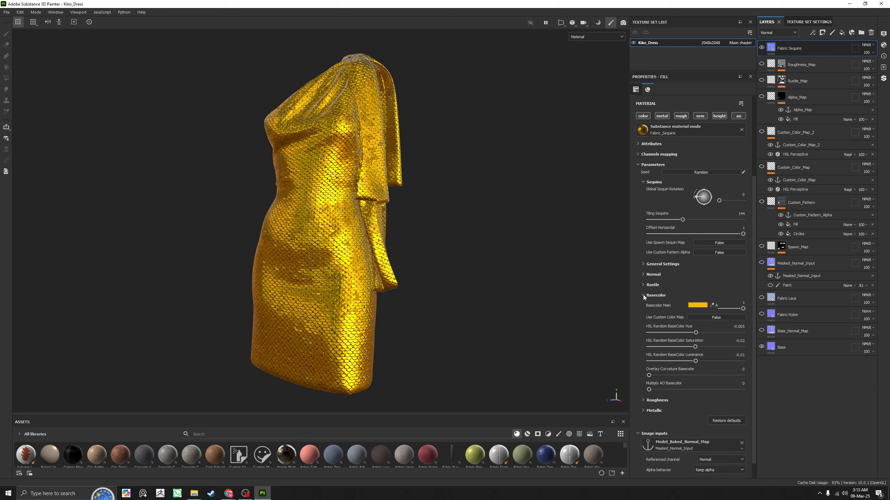
pyautogui.click(710, 251)
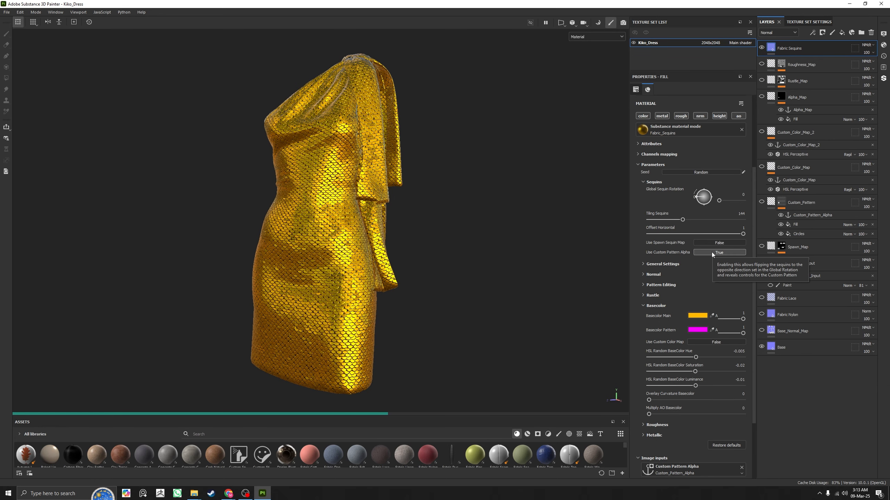
pyautogui.keyDown('alt'); pyautogui.moveTo(382, 233); pyautogui.dragTo(448, 237); pyautogui.keyUp('alt')
pyautogui.scroll(2, 449, 237)
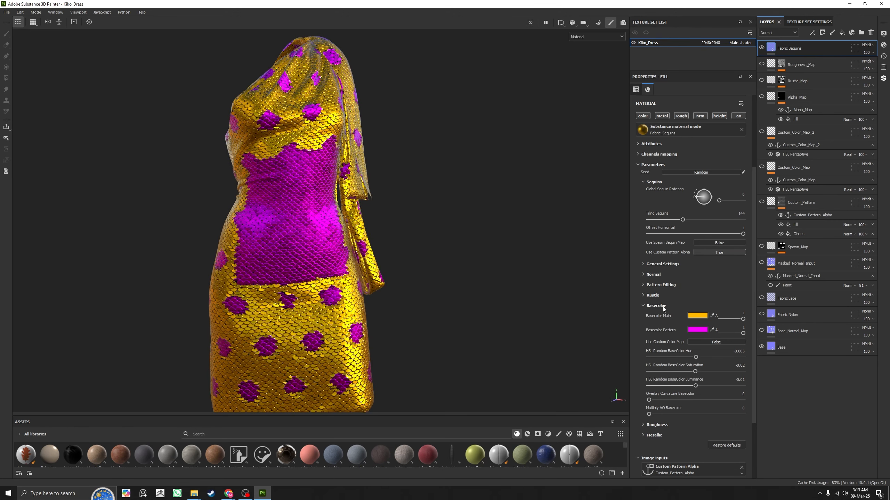
# Step: Try the dark brown 6F5D2E as the Basecolor Main colour of the sequins, and undo the change
pyautogui.click(704, 317)
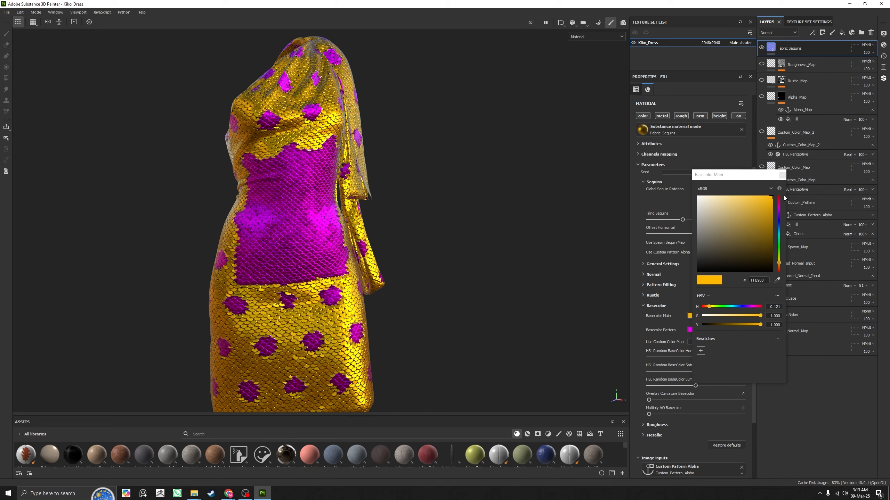
pyautogui.moveTo(726, 239); pyautogui.dragTo(741, 240)
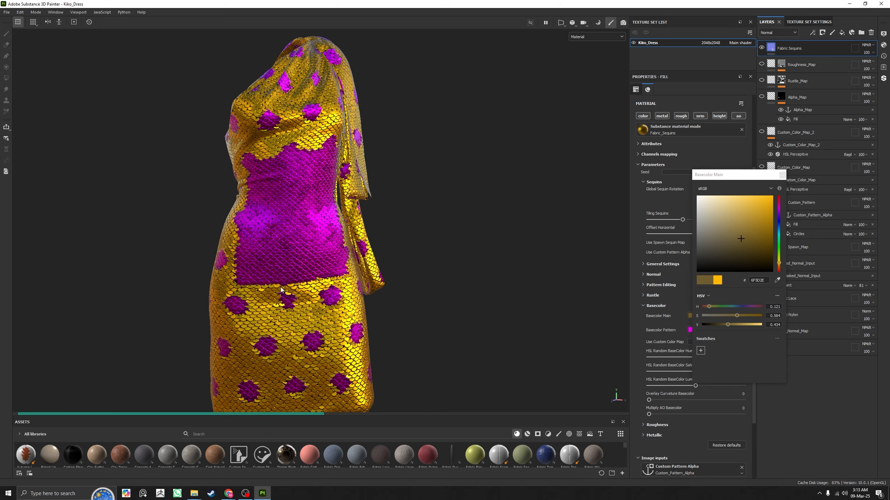
pyautogui.click(524, 195)
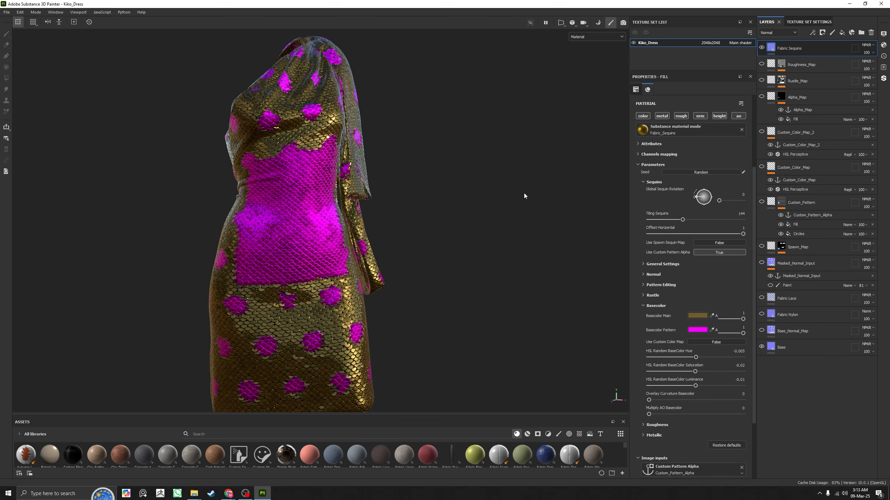
pyautogui.hotkey('ctrl', 'z')
# Step: Set the Basecolor Pattern colour of the sequins to the light pink F284F5
pyautogui.click(702, 330)
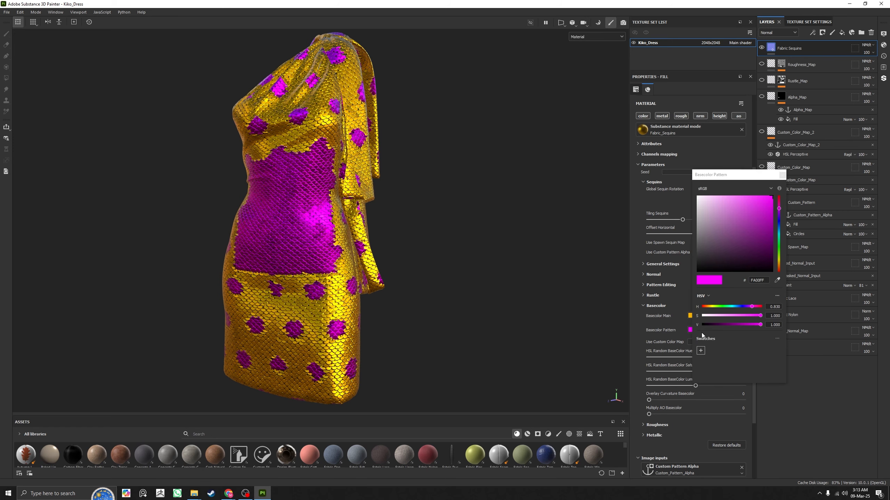
pyautogui.moveTo(733, 246); pyautogui.dragTo(731, 199)
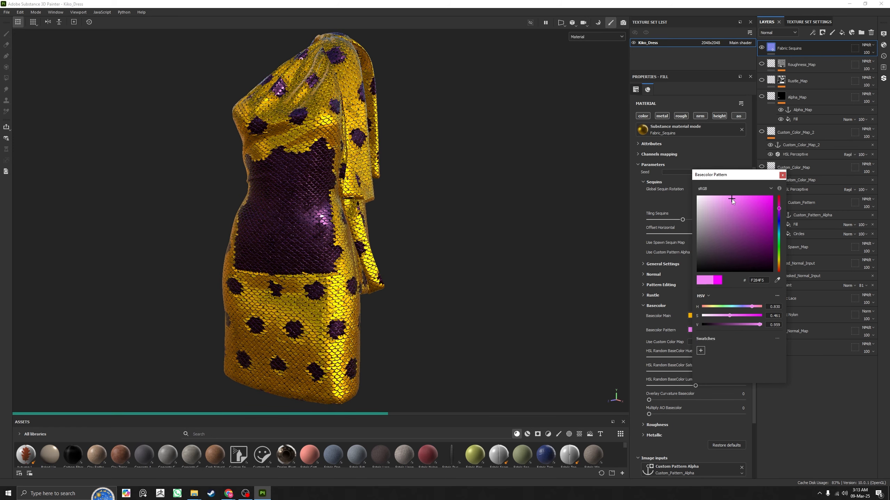
pyautogui.click(631, 202)
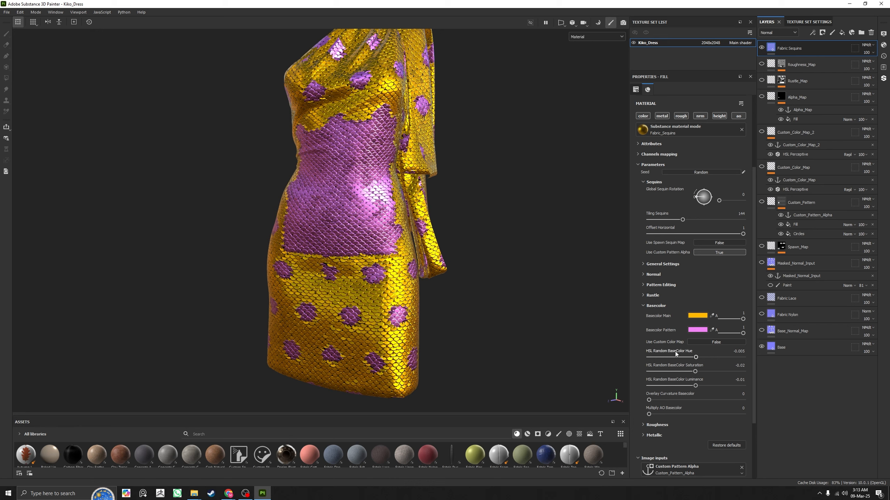
# Step: Display the dress in the Base color channel to examine the flat sequin colours around the waist
pyautogui.keyDown('alt'); pyautogui.moveTo(616, 337); pyautogui.dragTo(599, 323); pyautogui.keyUp('alt')
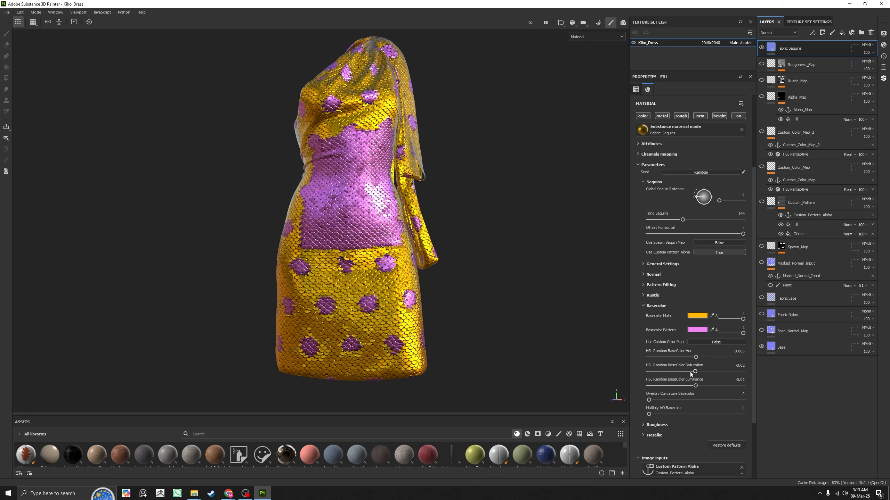
pyautogui.press('c')
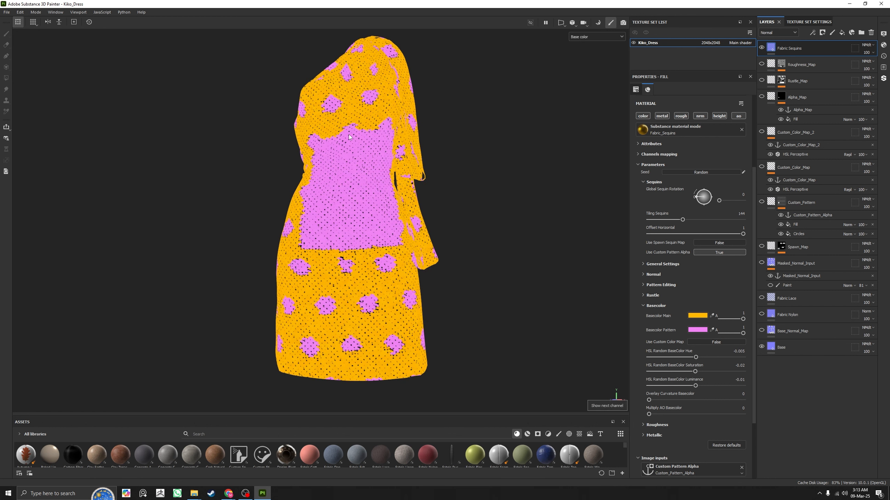
pyautogui.keyDown('alt'); pyautogui.moveTo(349, 142); pyautogui.dragTo(351, 218, button='right'); pyautogui.keyUp('alt')
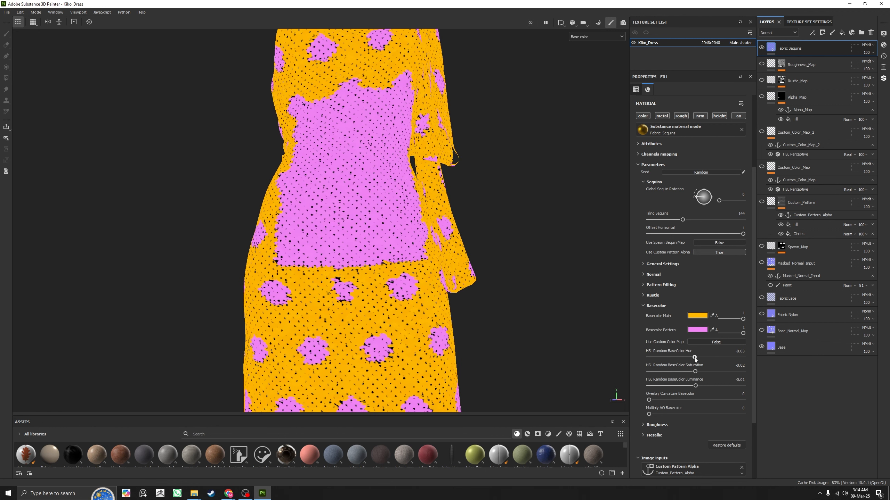
# Step: Try HSL Random BaseColor Hue at -0.16 and at -0.72, inspecting the colour variation across the dress
pyautogui.moveTo(694, 358); pyautogui.dragTo(688, 358)
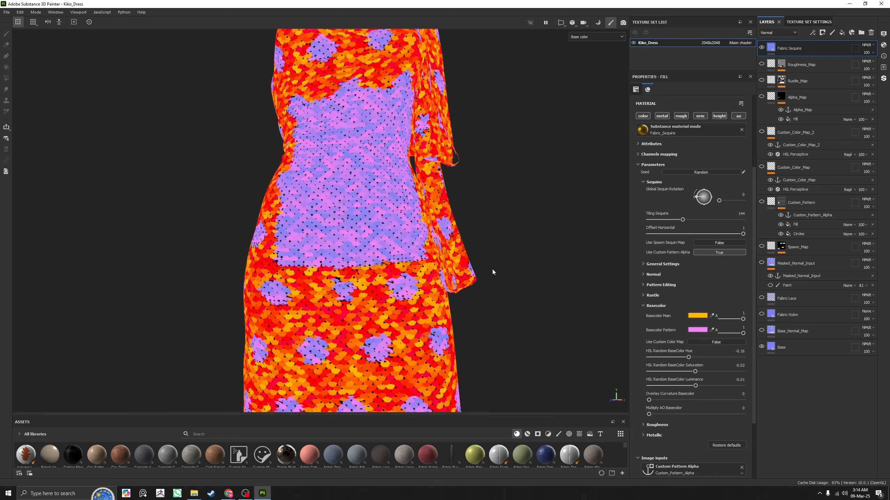
pyautogui.keyDown('alt'); pyautogui.moveTo(493, 272); pyautogui.dragTo(438, 232); pyautogui.keyUp('alt')
pyautogui.moveTo(689, 358); pyautogui.dragTo(662, 358)
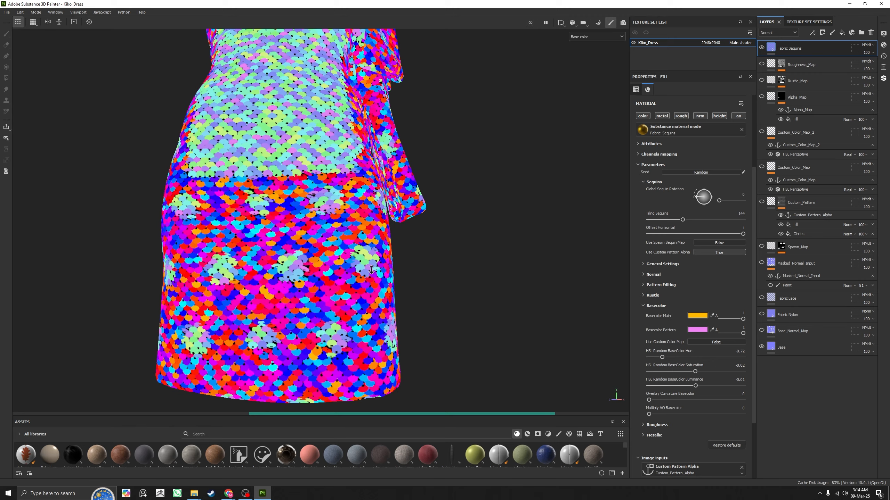
pyautogui.keyDown('alt'); pyautogui.moveTo(371, 270); pyautogui.dragTo(283, 222); pyautogui.keyUp('alt')
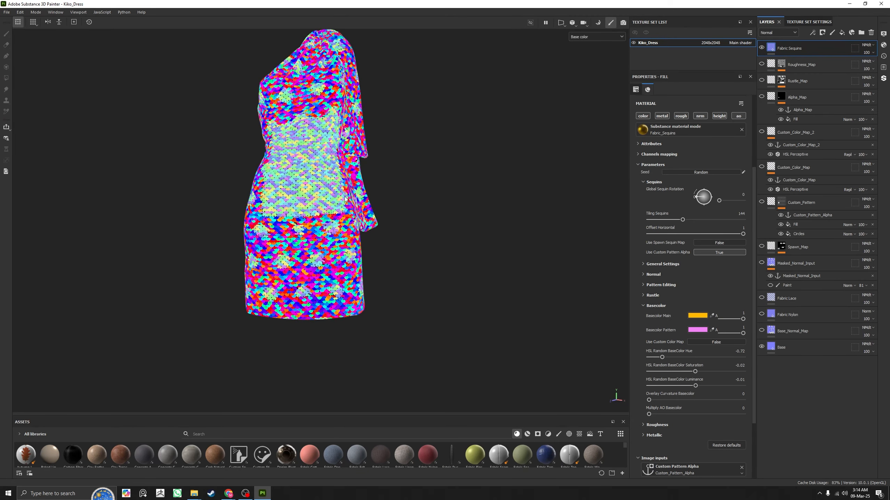
pyautogui.scroll(4, 316, 116)
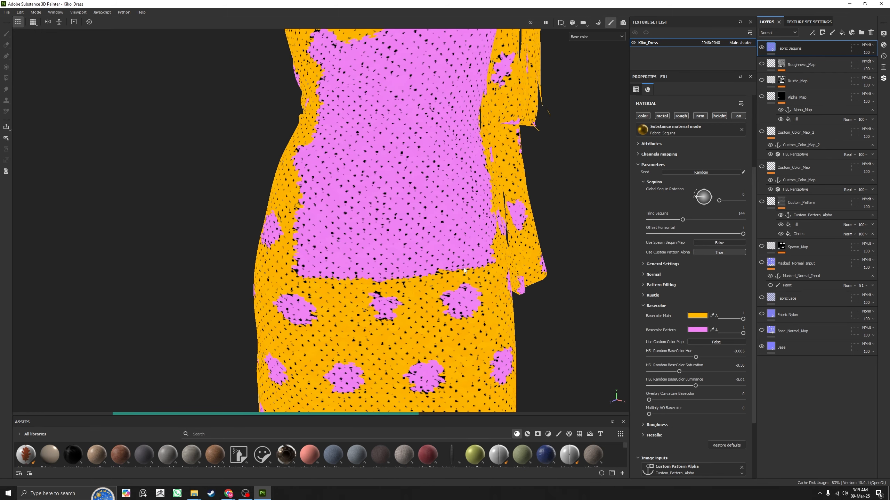
# Step: Undo the last saturation change, try HSL Random BaseColor Luminance at -0.37, and undo that too
pyautogui.hotkey('ctrl', 'z')
pyautogui.moveTo(695, 385); pyautogui.dragTo(678, 386)
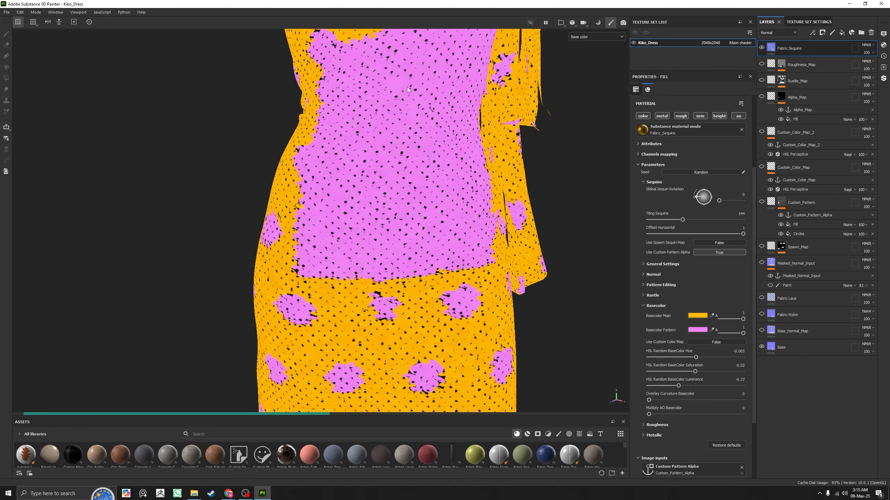
pyautogui.scroll(-3, 491, 301)
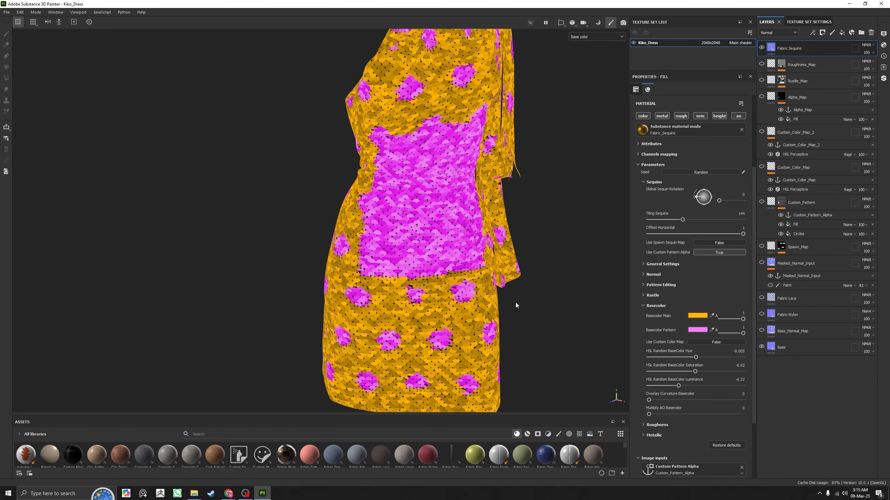
pyautogui.hotkey('ctrl', 'z')
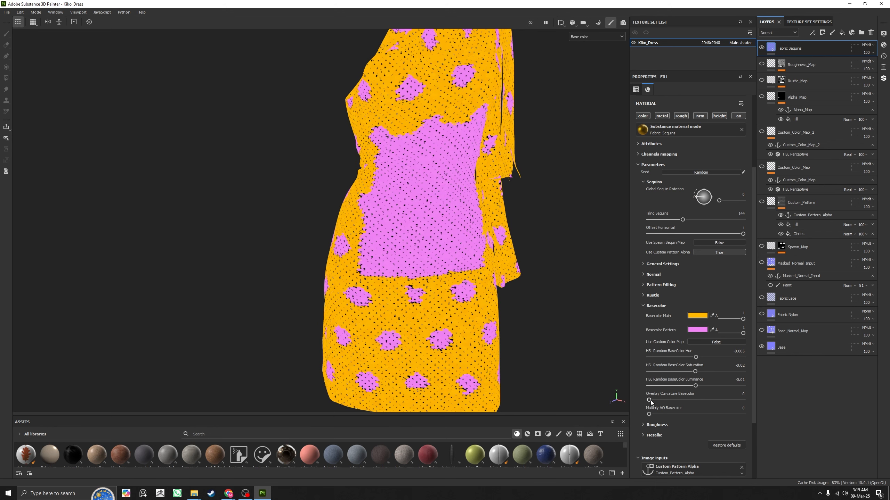
# Step: Try Overlay Curvature Basecolor at 1 and inspect the sequin shading from the bodice down to the skirt
pyautogui.moveTo(650, 400); pyautogui.dragTo(778, 401)
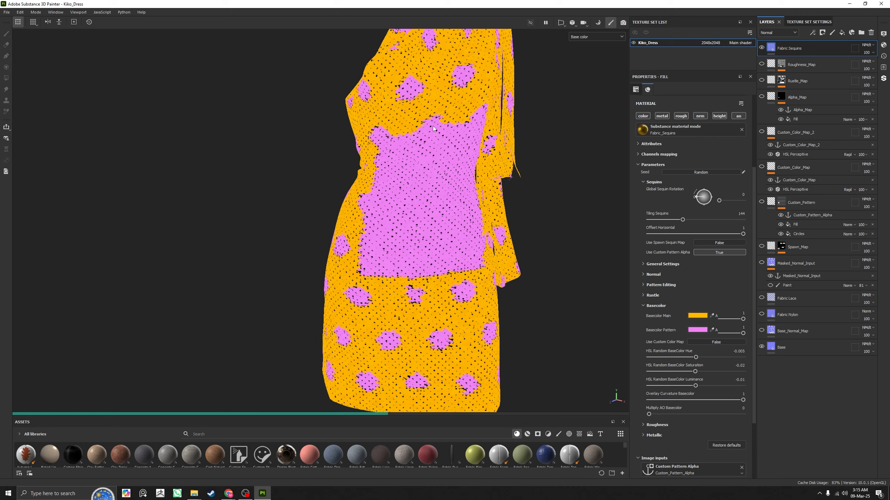
pyautogui.keyDown('alt'); pyautogui.moveTo(443, 226); pyautogui.dragTo(433, 362, button='middle'); pyautogui.keyUp('alt')
pyautogui.scroll(4, 486, 268)
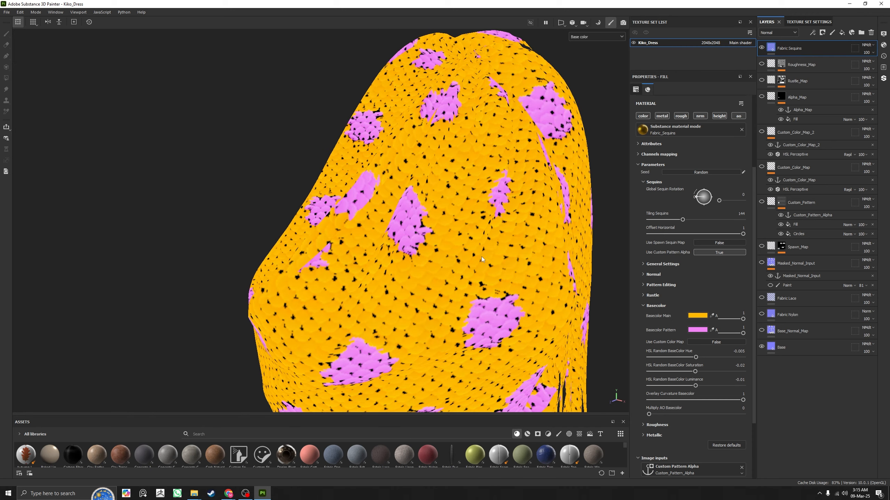
pyautogui.keyDown('alt'); pyautogui.moveTo(528, 314); pyautogui.dragTo(421, 177, button='middle'); pyautogui.keyUp('alt')
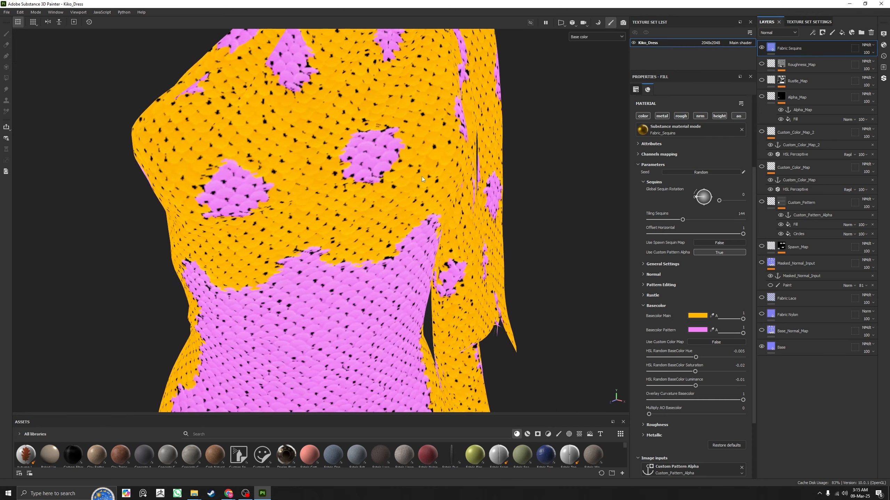
pyautogui.keyDown('alt'); pyautogui.moveTo(518, 330); pyautogui.dragTo(428, 158, button='middle'); pyautogui.keyUp('alt')
pyautogui.keyDown('alt'); pyautogui.moveTo(403, 340); pyautogui.dragTo(450, 176, button='middle'); pyautogui.keyUp('alt')
pyautogui.keyDown('alt'); pyautogui.moveTo(451, 177); pyautogui.dragTo(393, 196); pyautogui.keyUp('alt')
pyautogui.keyDown('alt'); pyautogui.moveTo(389, 277); pyautogui.dragTo(429, 210, button='middle'); pyautogui.keyUp('alt')
pyautogui.scroll(4, 429, 210)
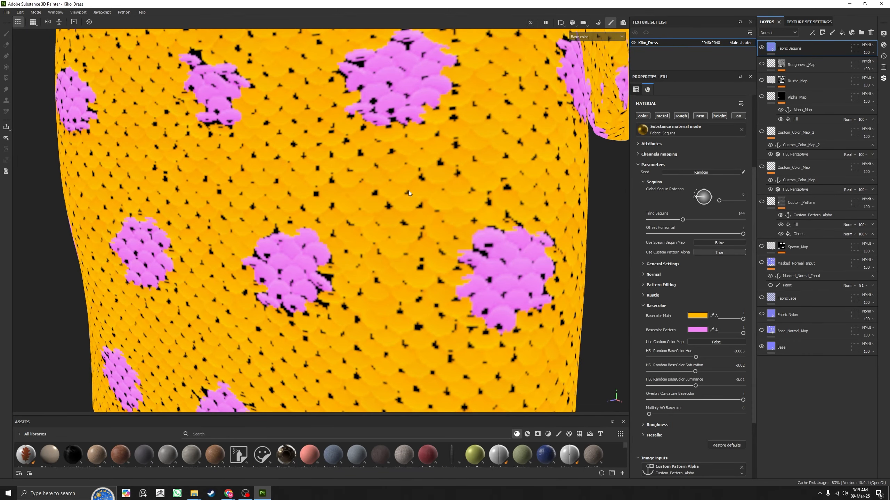
# Step: View the whole dress in the Material view and return to the Base color channel
pyautogui.press('m')
pyautogui.press('c')
pyautogui.keyDown('alt'); pyautogui.moveTo(445, 216); pyautogui.dragTo(127, 129, button='right'); pyautogui.keyUp('alt')
pyautogui.keyDown('alt'); pyautogui.moveTo(417, 191); pyautogui.dragTo(469, 185); pyautogui.keyUp('alt')
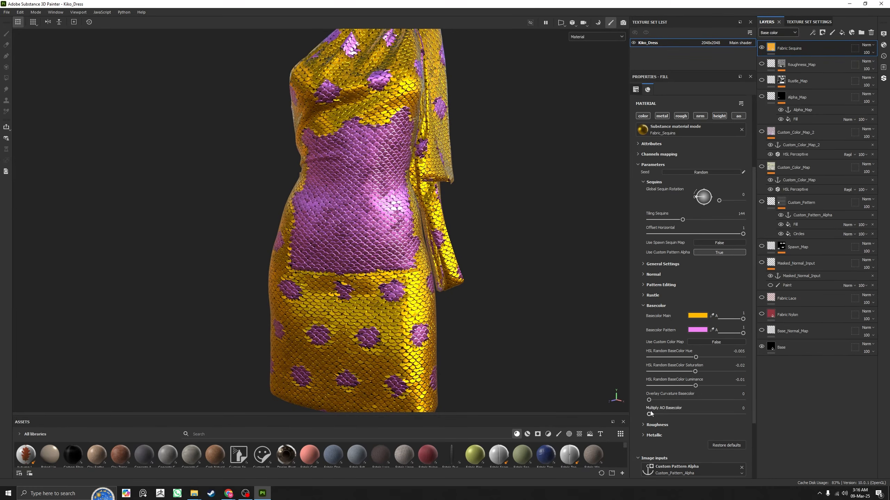
pyautogui.press('c')
pyautogui.press('c')
pyautogui.press('c')
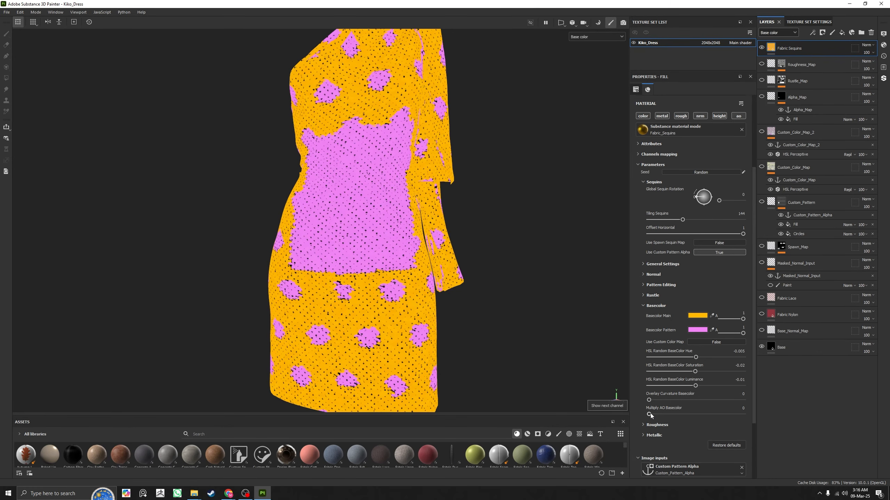
# Step: Try Multiply AO Basecolor at 0.7, inspect the sequin edges on the dress, and return the value to 0
pyautogui.moveTo(651, 413); pyautogui.dragTo(714, 412)
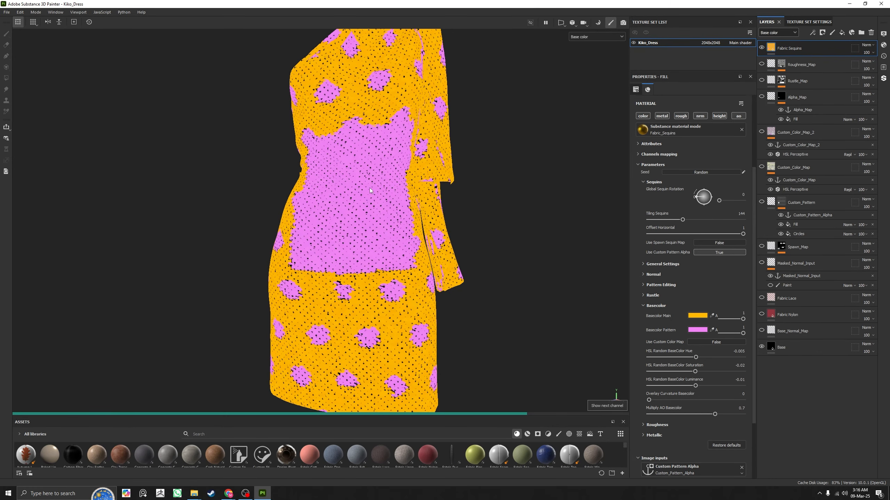
pyautogui.keyDown('alt'); pyautogui.moveTo(370, 188); pyautogui.dragTo(408, 227, button='right'); pyautogui.keyUp('alt')
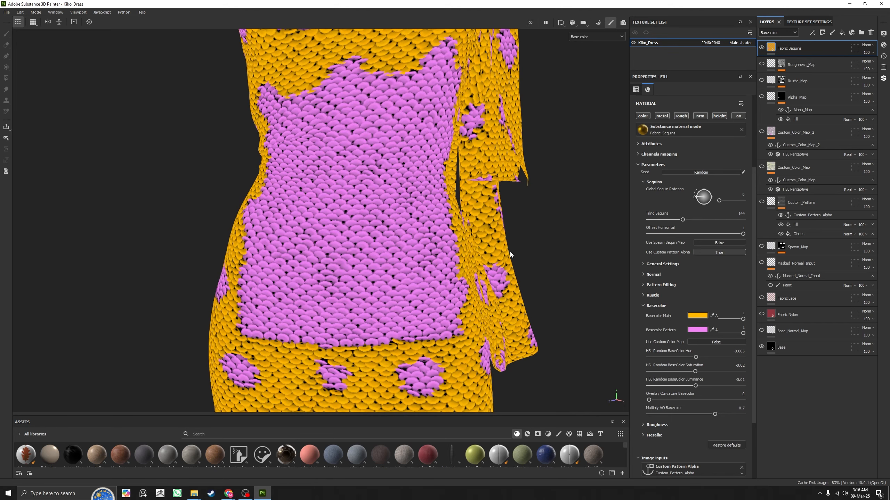
pyautogui.keyDown('alt'); pyautogui.moveTo(510, 252); pyautogui.dragTo(332, 166, button='right'); pyautogui.keyUp('alt')
pyautogui.keyDown('alt'); pyautogui.moveTo(333, 165); pyautogui.dragTo(409, 182); pyautogui.keyUp('alt')
pyautogui.moveTo(714, 414); pyautogui.dragTo(647, 414)
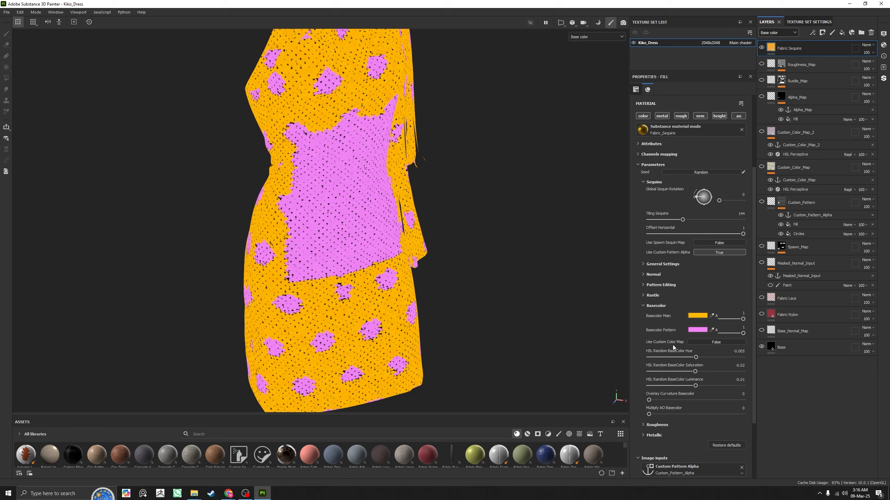
# Step: Turn Use Custom Color Map on and clear the Custom Color Map Main and Custom Color Map Pattern image inputs
pyautogui.click(701, 342)
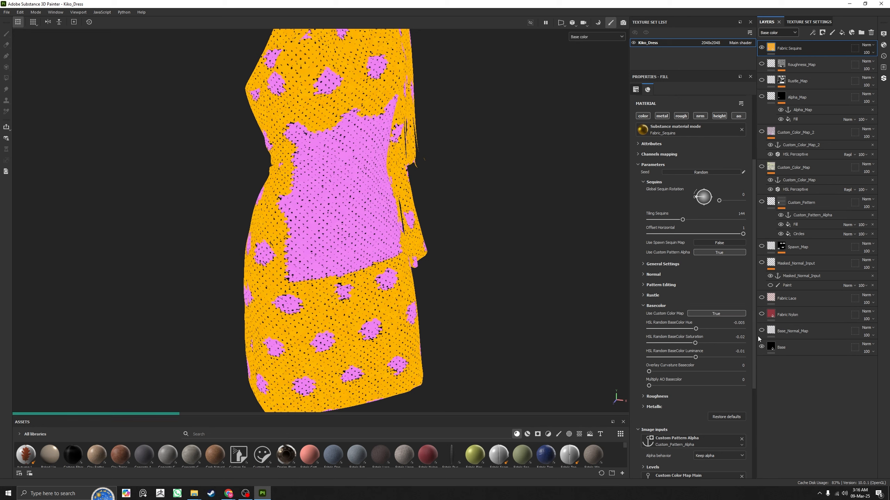
pyautogui.moveTo(755, 334); pyautogui.dragTo(753, 420)
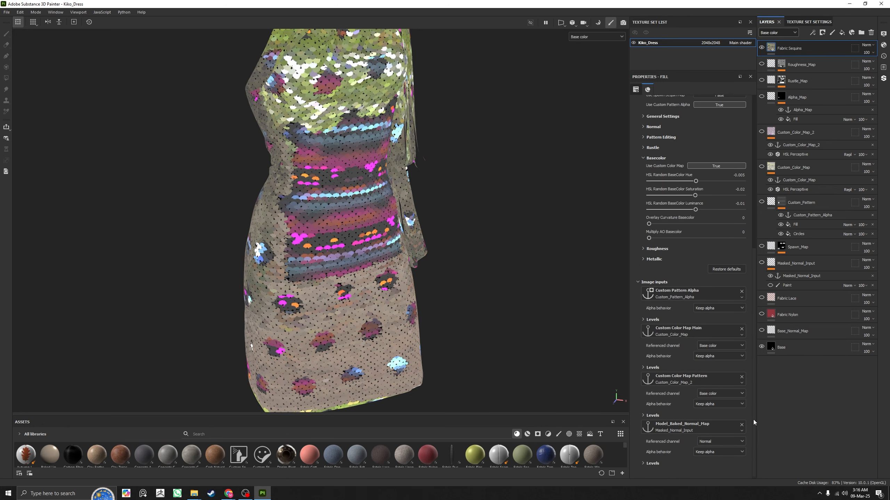
pyautogui.click(741, 327)
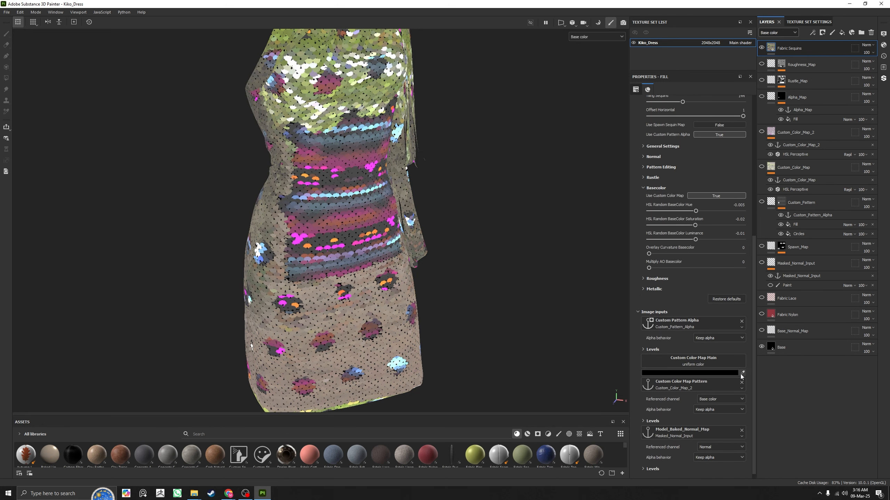
pyautogui.click(742, 383)
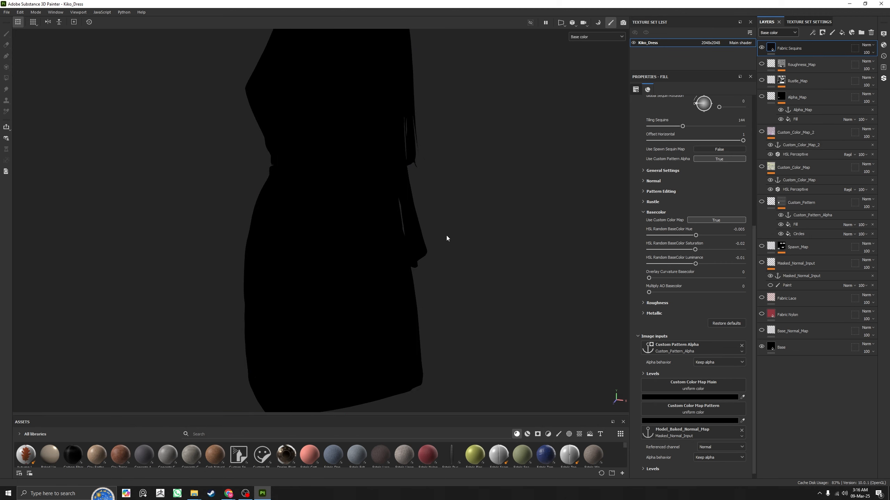
pyautogui.keyDown('alt'); pyautogui.moveTo(508, 280); pyautogui.dragTo(437, 246); pyautogui.keyUp('alt')
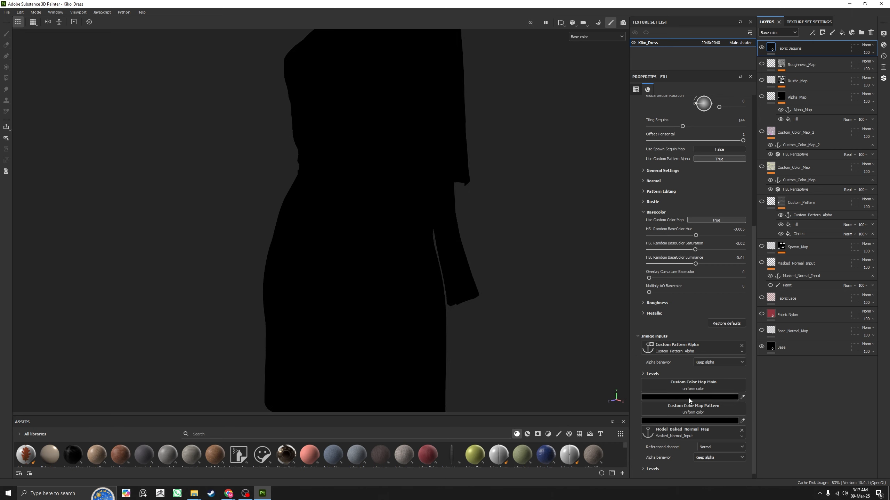